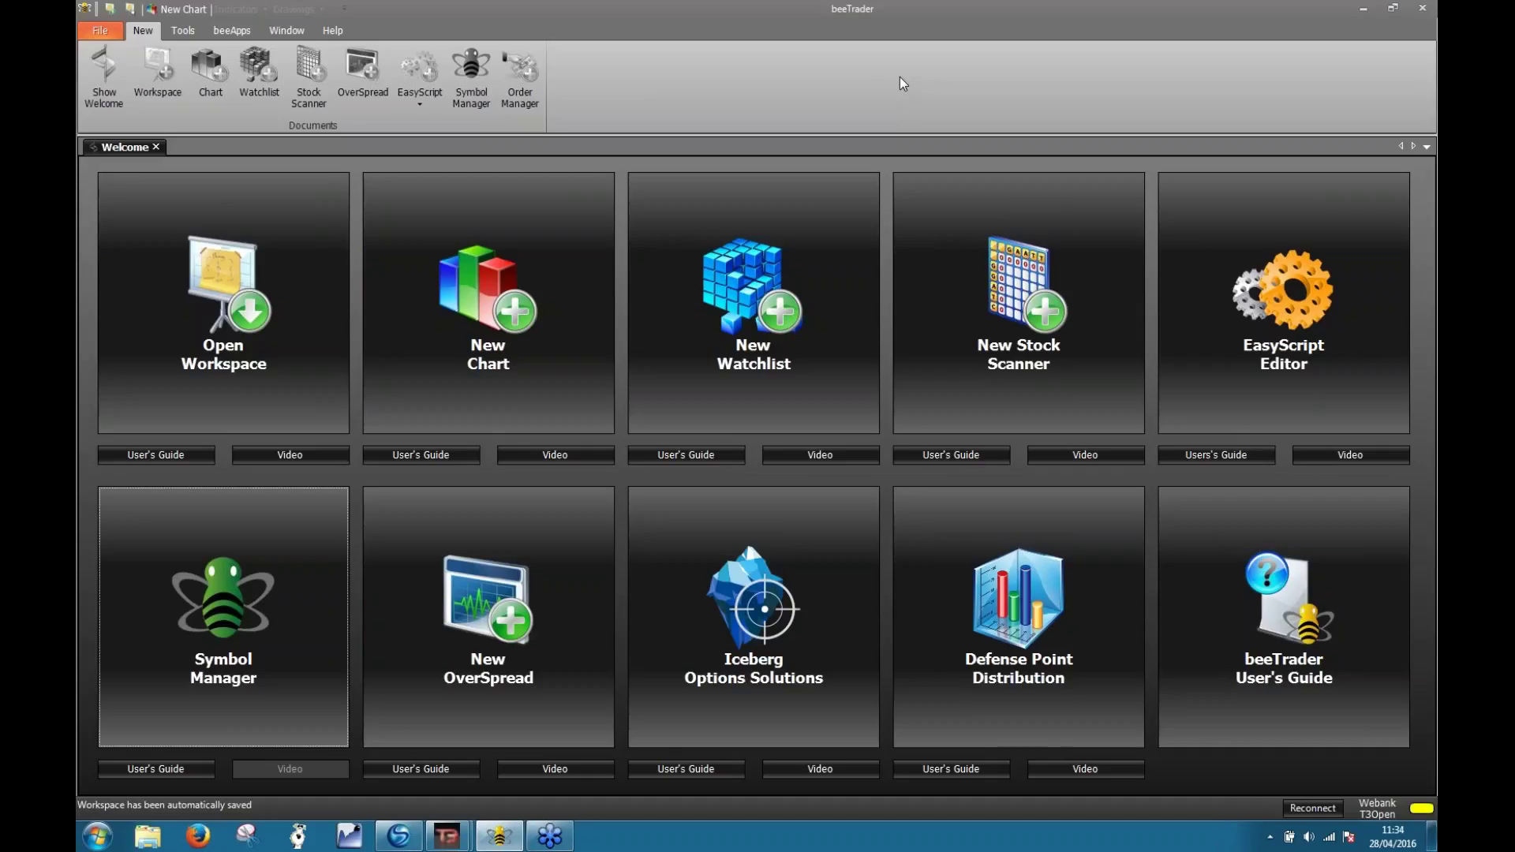
# - Open the Symbol Manager from the welcome page and maximize its window
pyautogui.moveTo(476, 170); pyautogui.dragTo(728, 115)
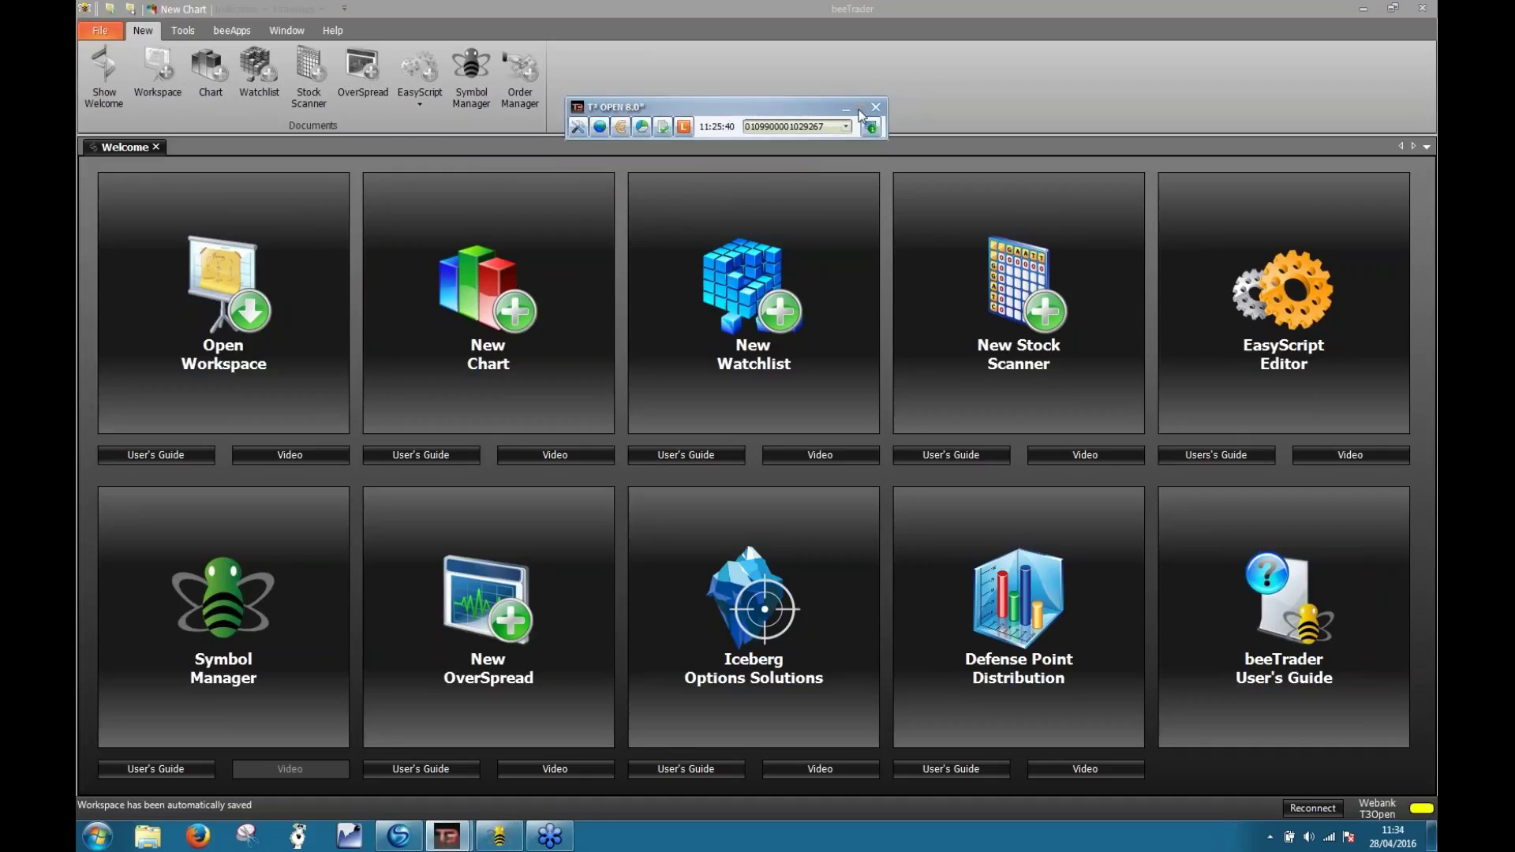
pyautogui.moveTo(787, 105); pyautogui.dragTo(76, 197)
pyautogui.click(233, 647)
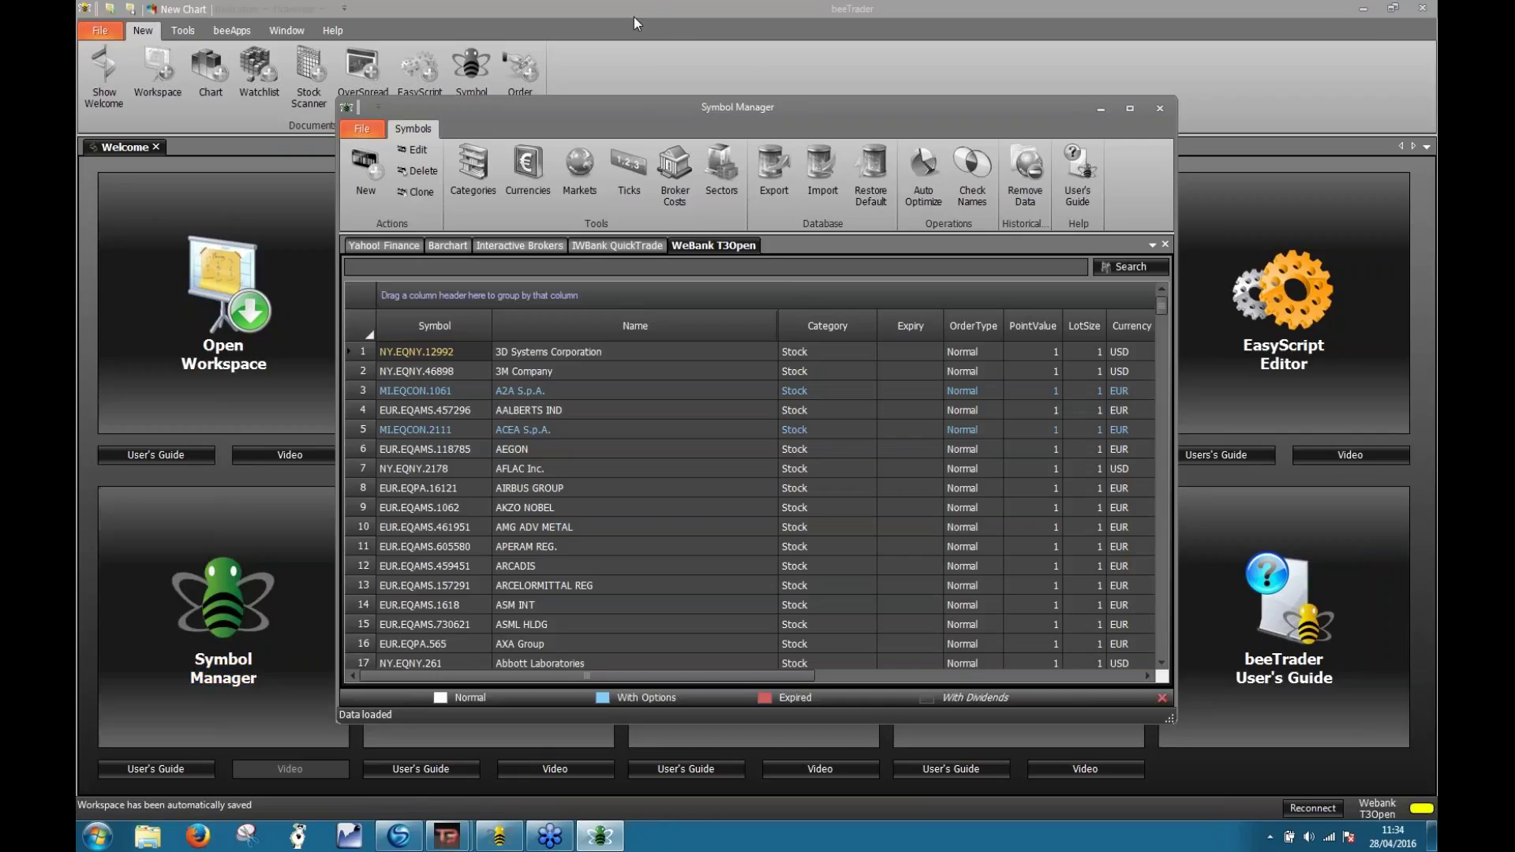
pyautogui.doubleClick(745, 111)
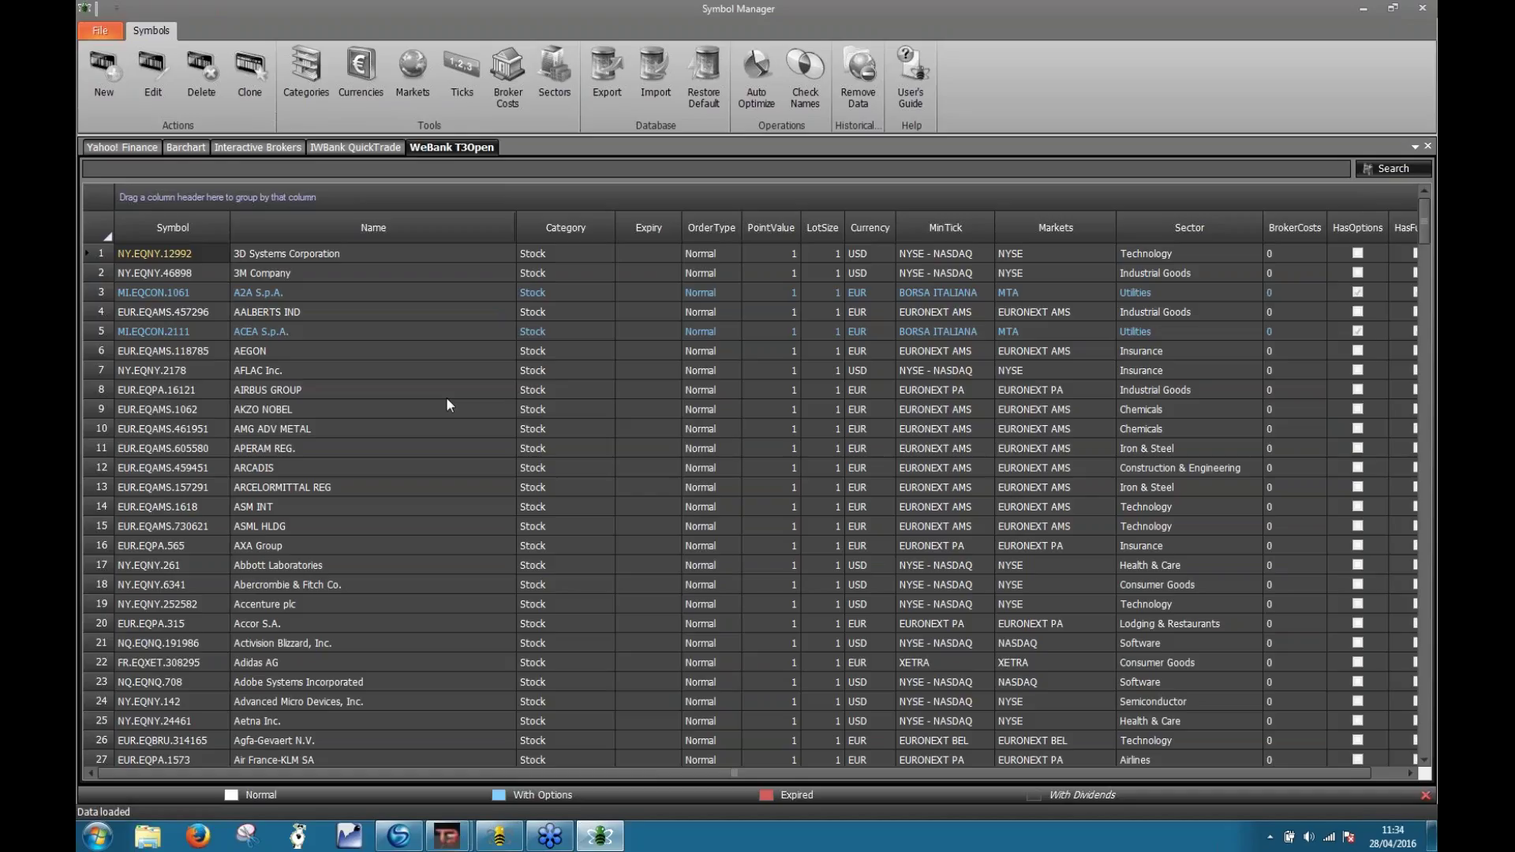
# - Search the WeBank T3Open symbol list for "eni", then clear the search
pyautogui.click(286, 269)
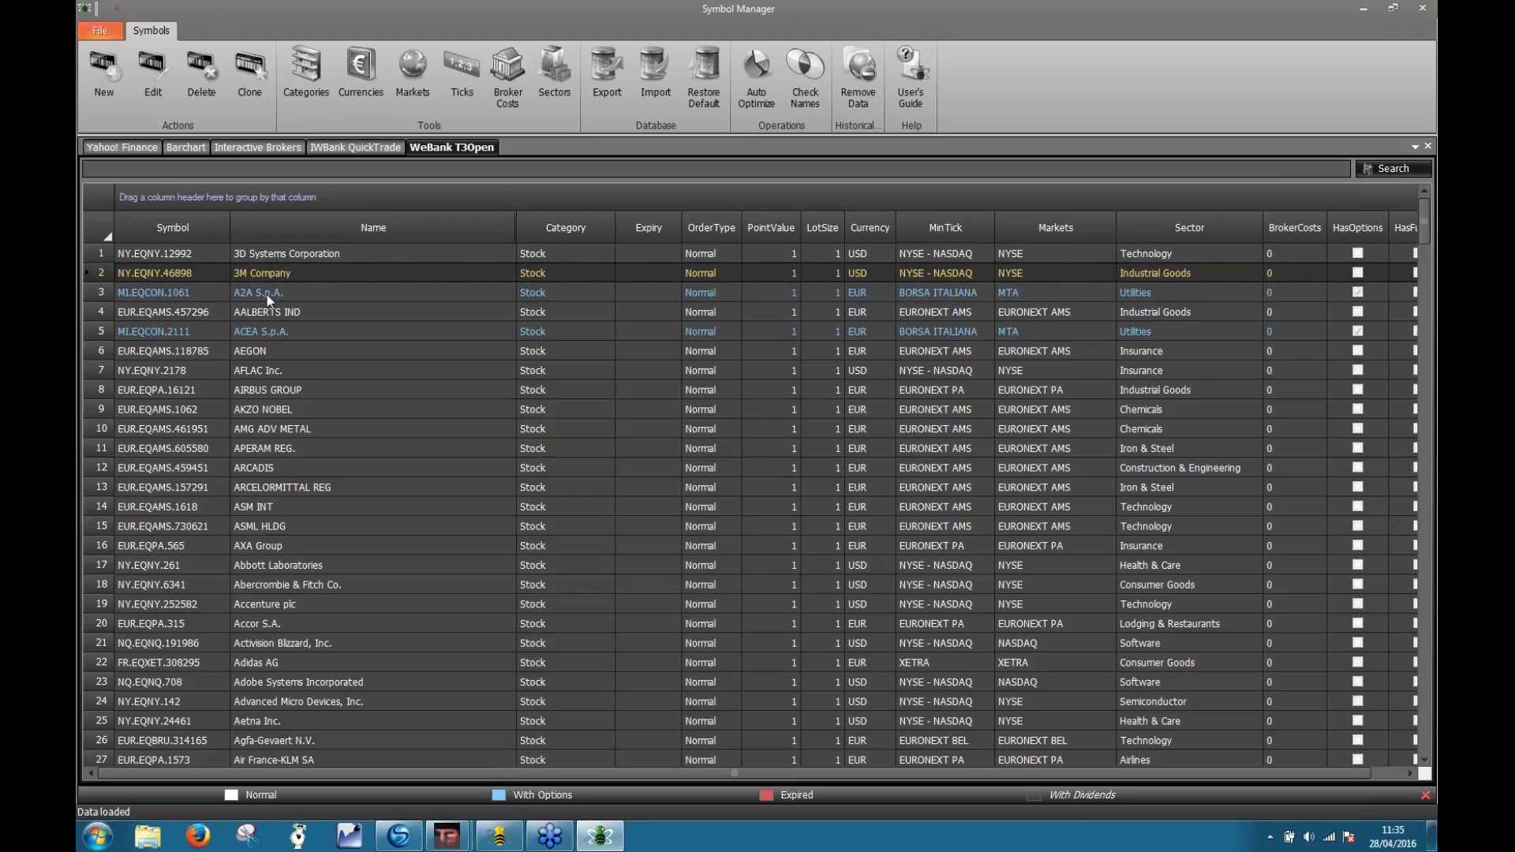
pyautogui.click(314, 310)
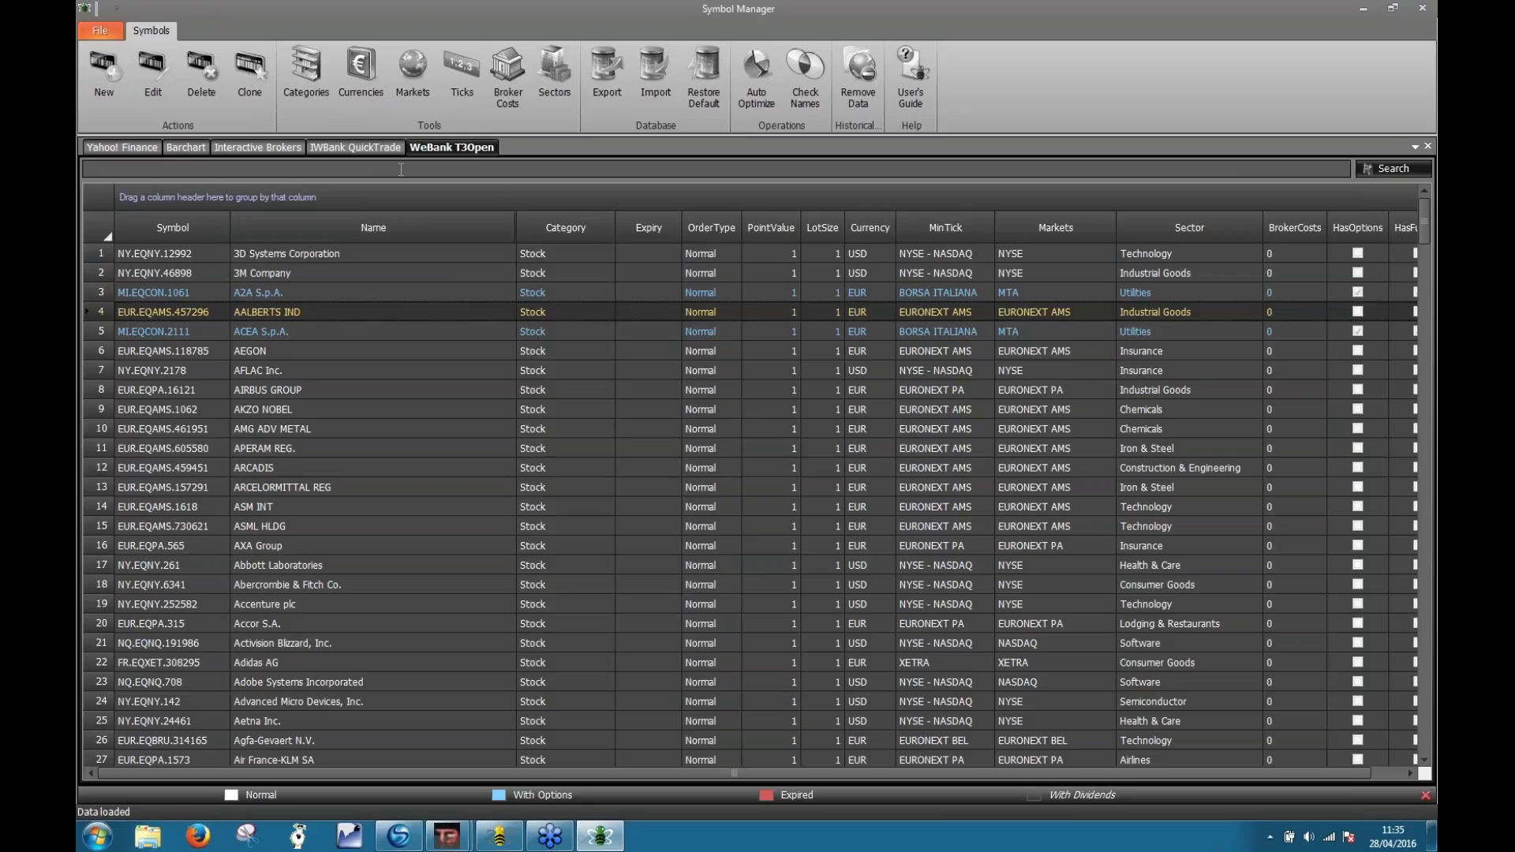
pyautogui.write('eni')
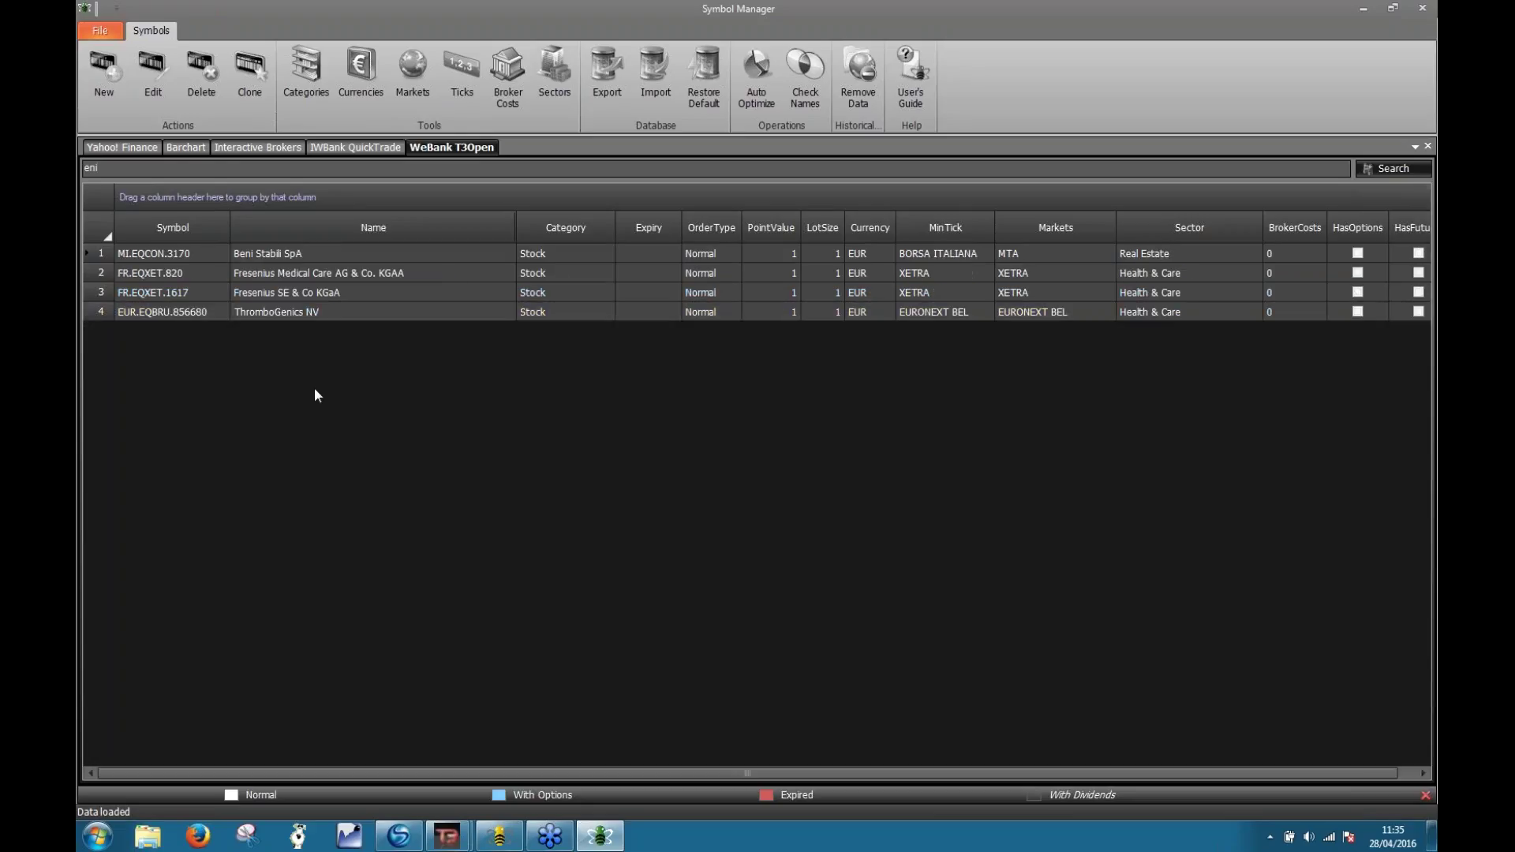
pyautogui.press('BackSpace')
pyautogui.press('BackSpace')
pyautogui.press('BackSpace')
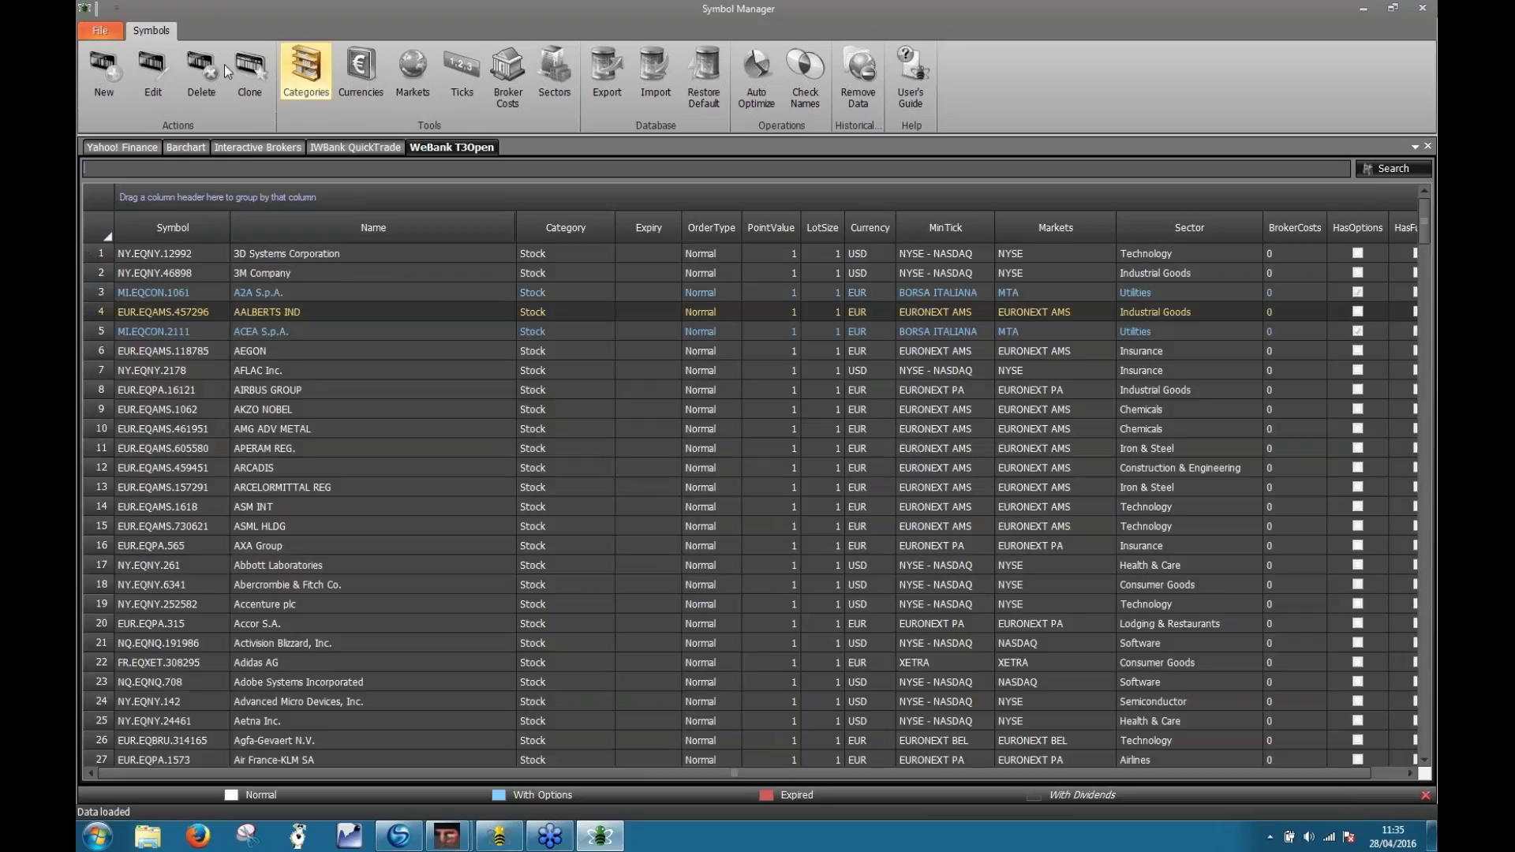
# - Start a new symbol, then look up the ENI row's Item code in T3 Open's FTSE MIB basket, widening the Item column
pyautogui.click(104, 70)
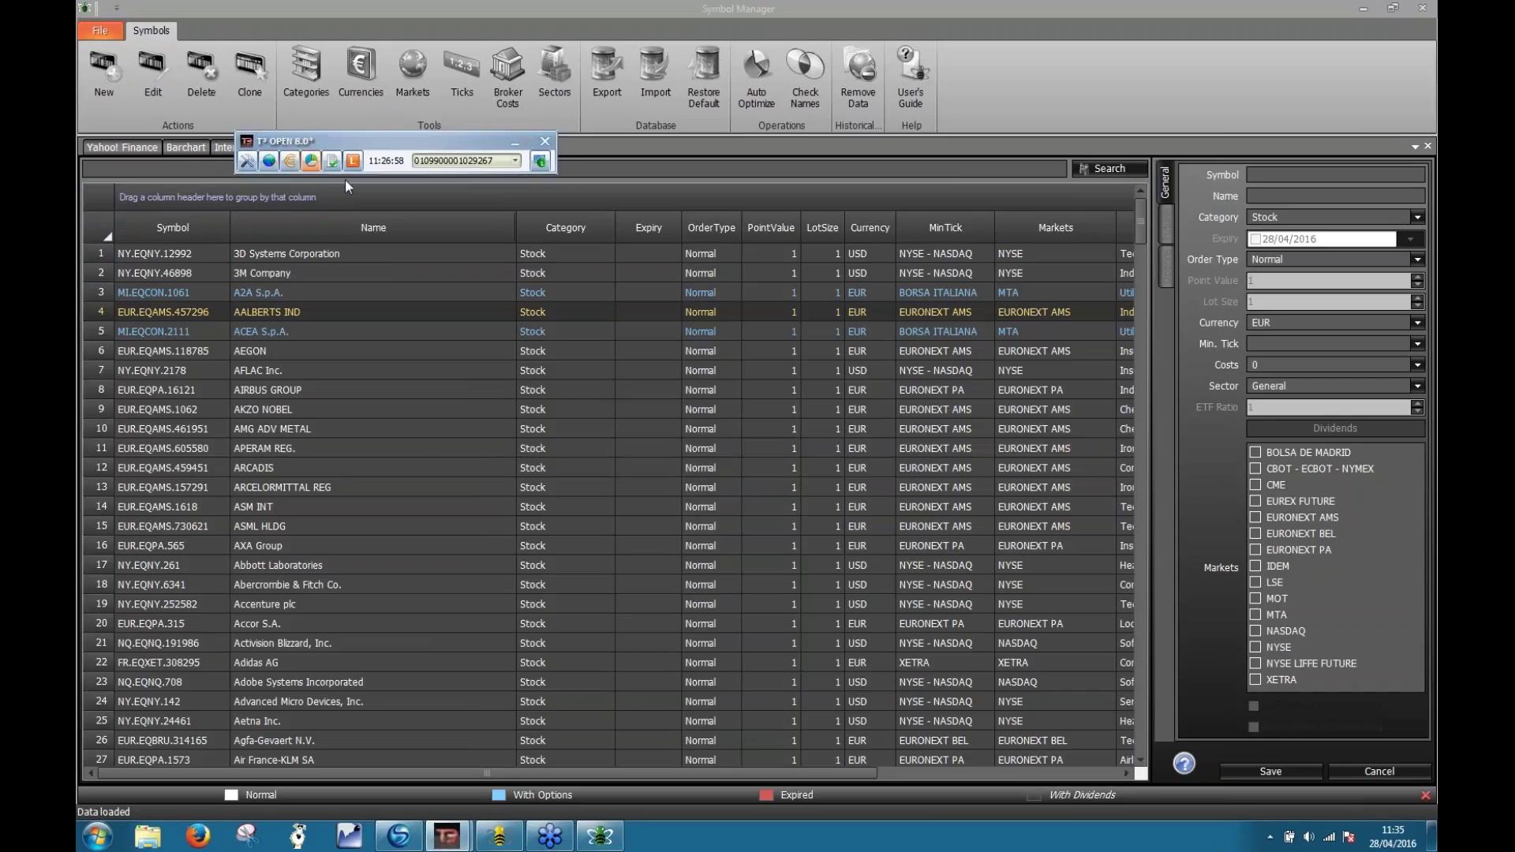
pyautogui.click(269, 161)
pyautogui.moveTo(400, 14); pyautogui.dragTo(454, 267)
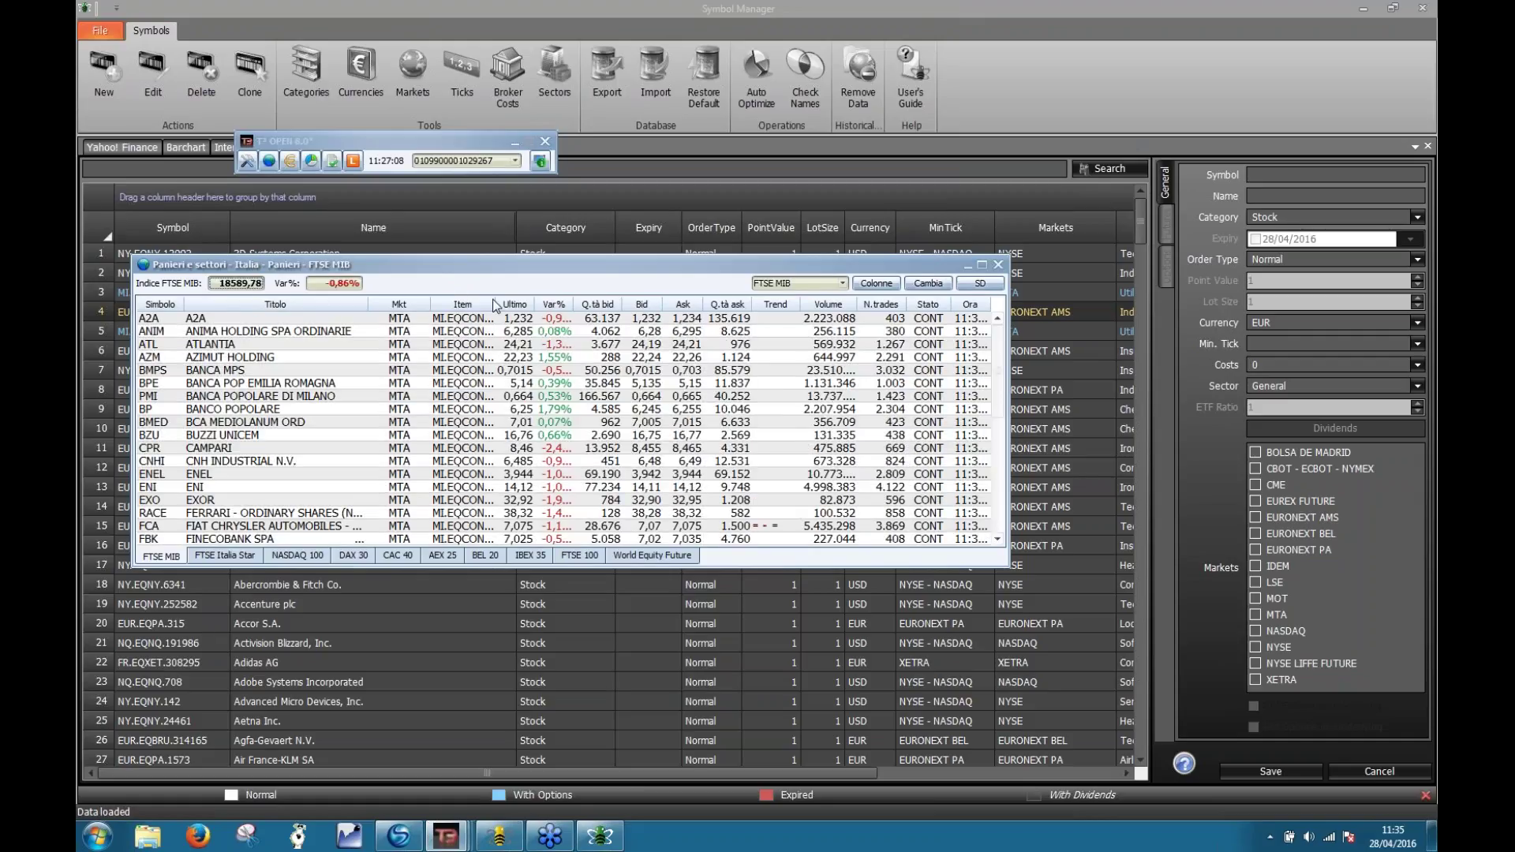
pyautogui.moveTo(496, 304); pyautogui.dragTo(607, 306)
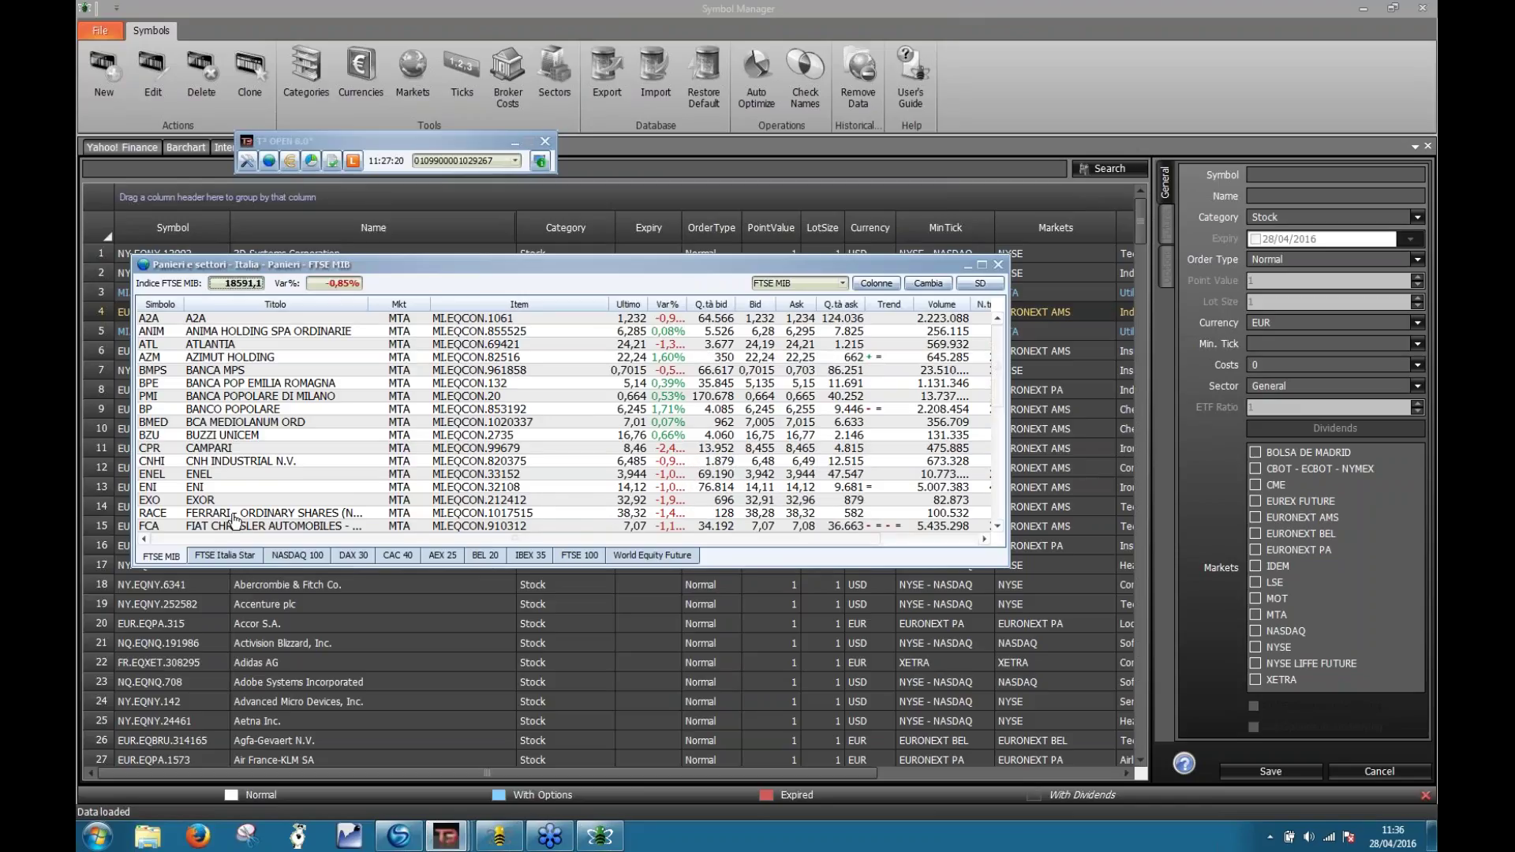
pyautogui.click(211, 490)
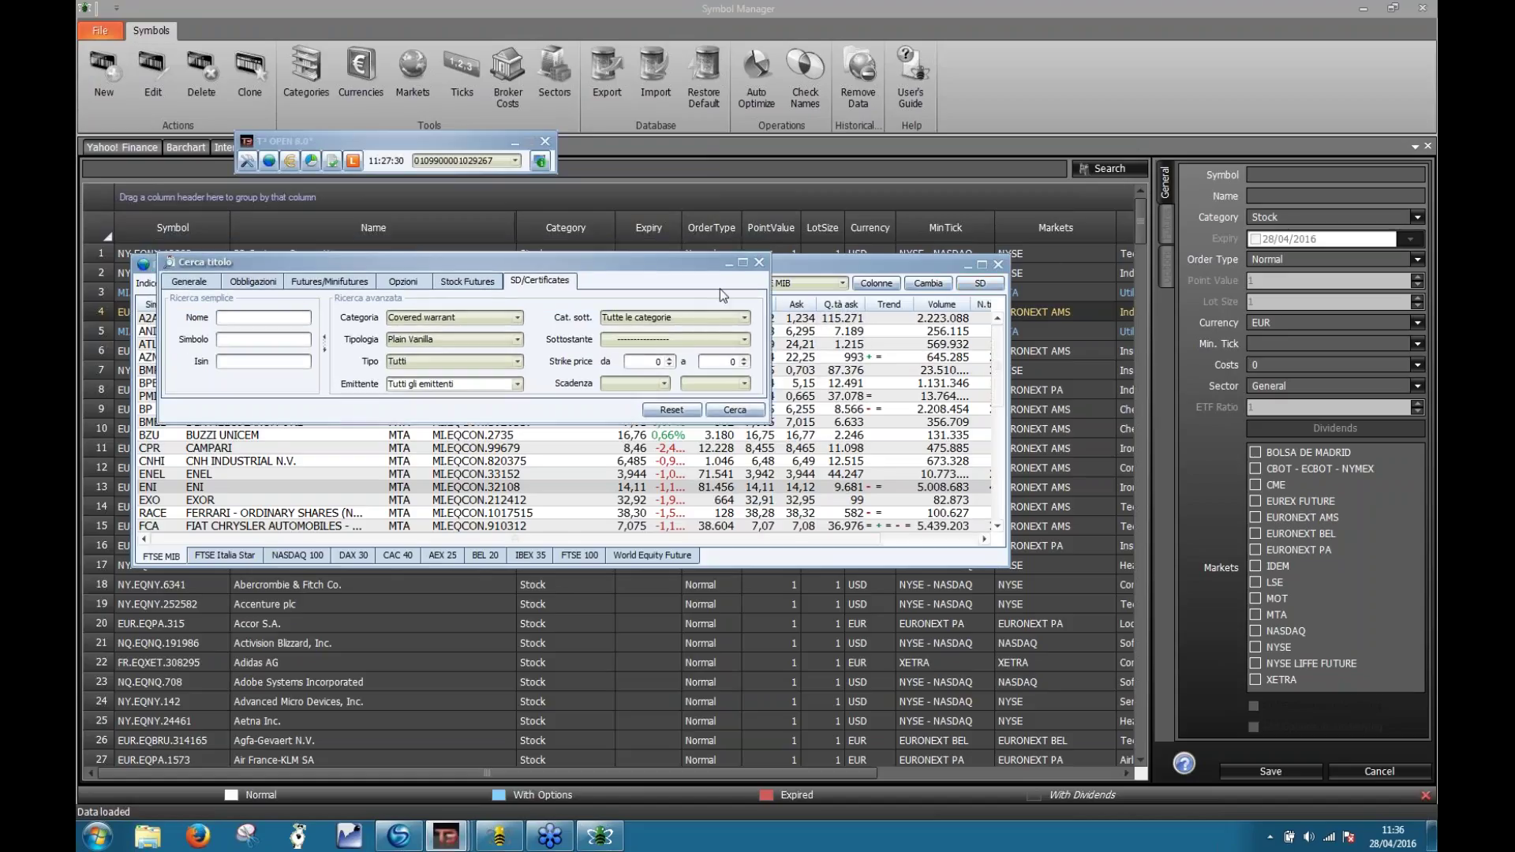
# - Look through the options, stock futures, futures, general and bond searches in T3 Open's security search, then close it
pyautogui.click(403, 281)
pyautogui.click(467, 281)
pyautogui.click(329, 281)
pyautogui.click(188, 281)
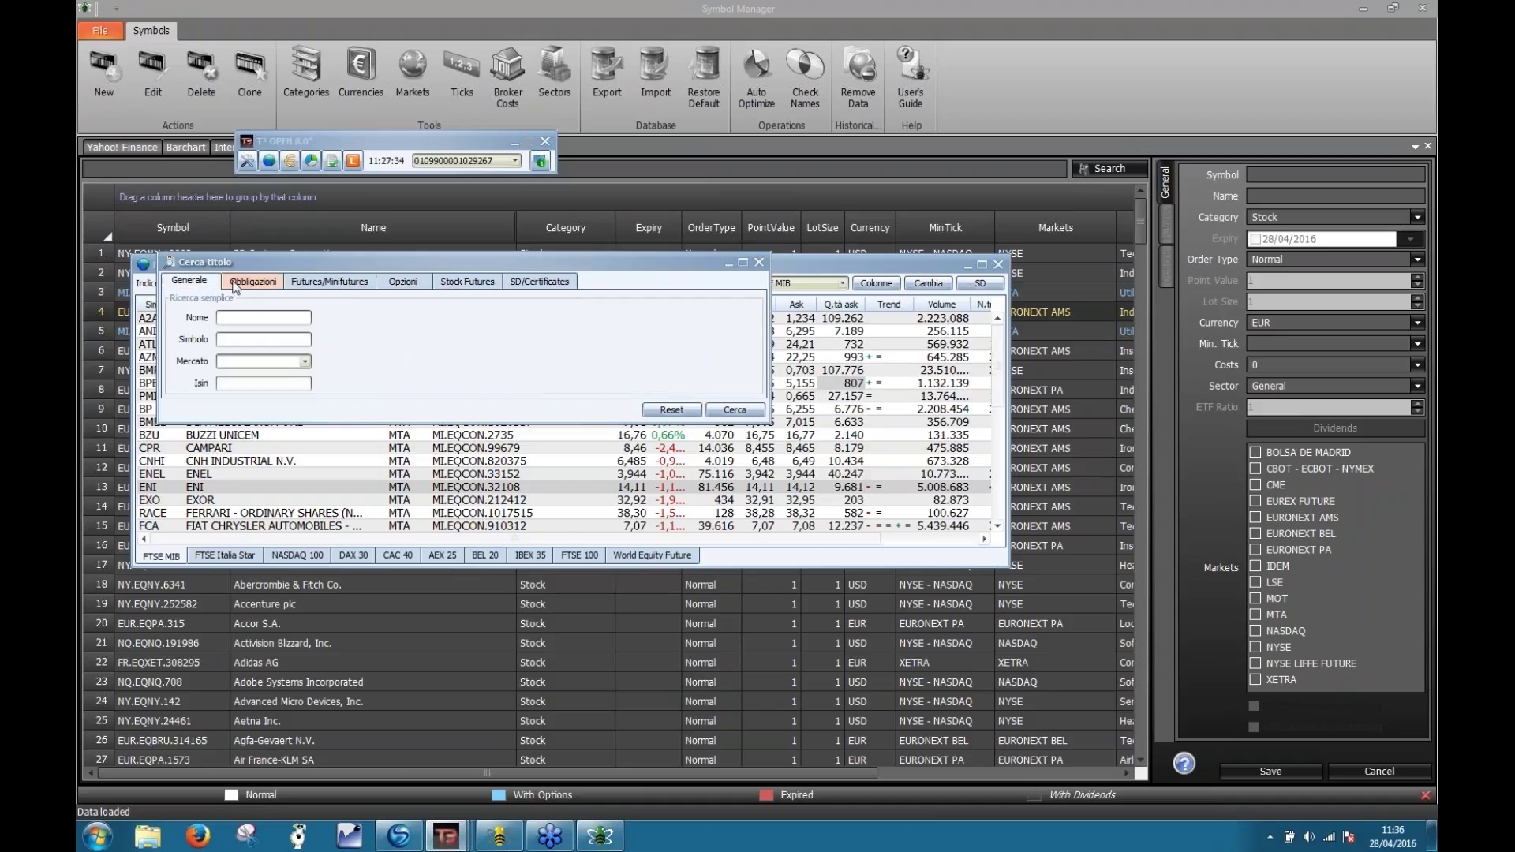
pyautogui.click(253, 281)
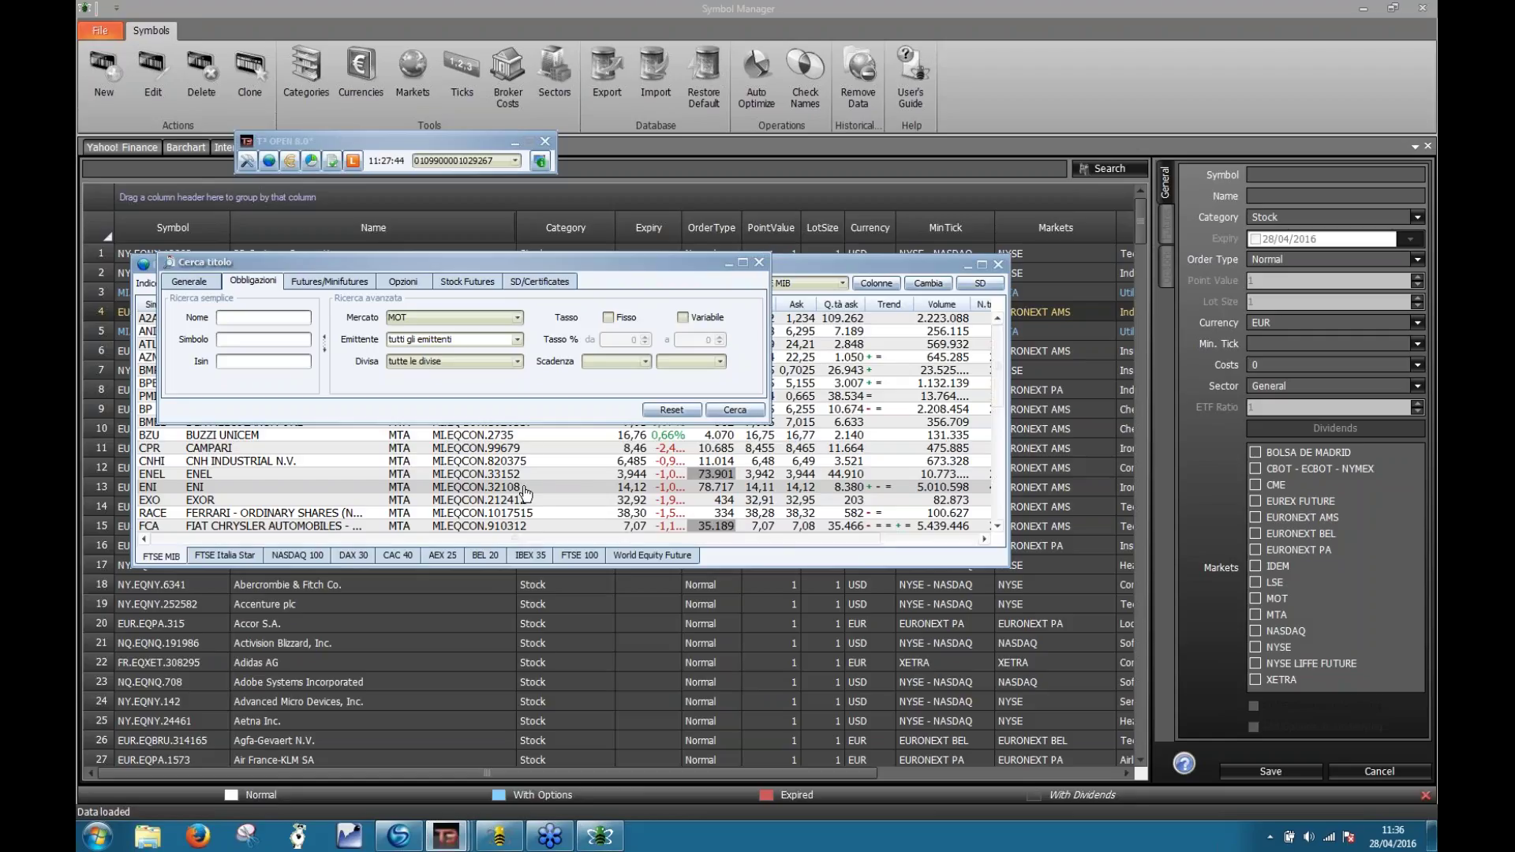
pyautogui.click(760, 263)
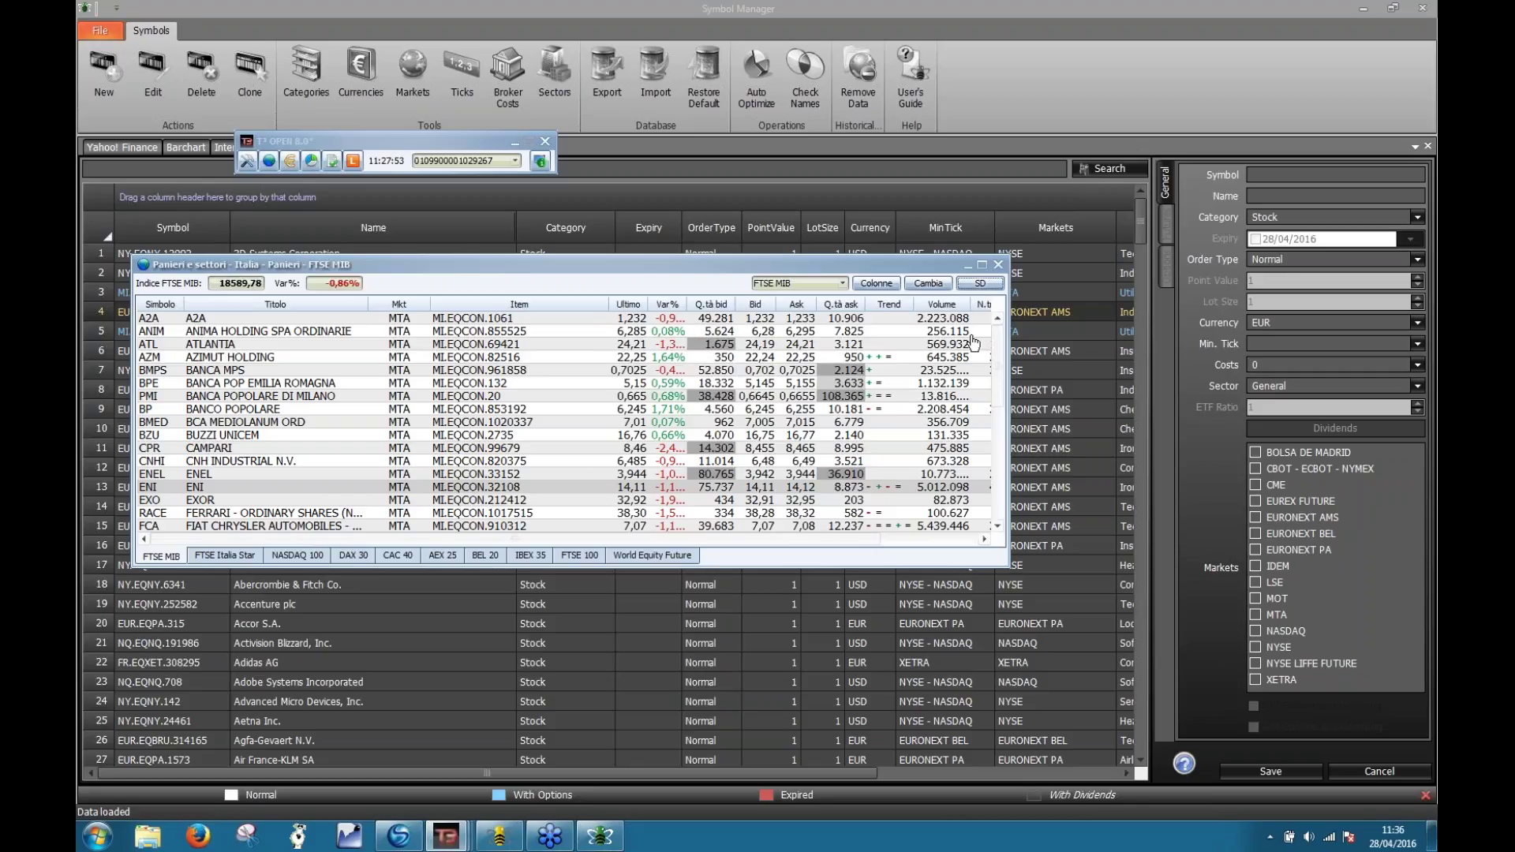
# - Enter MI.EQCON.32108 as the new symbol's code and pick the suggested name Eni SpA
pyautogui.click(1294, 174)
pyautogui.write('Mi')
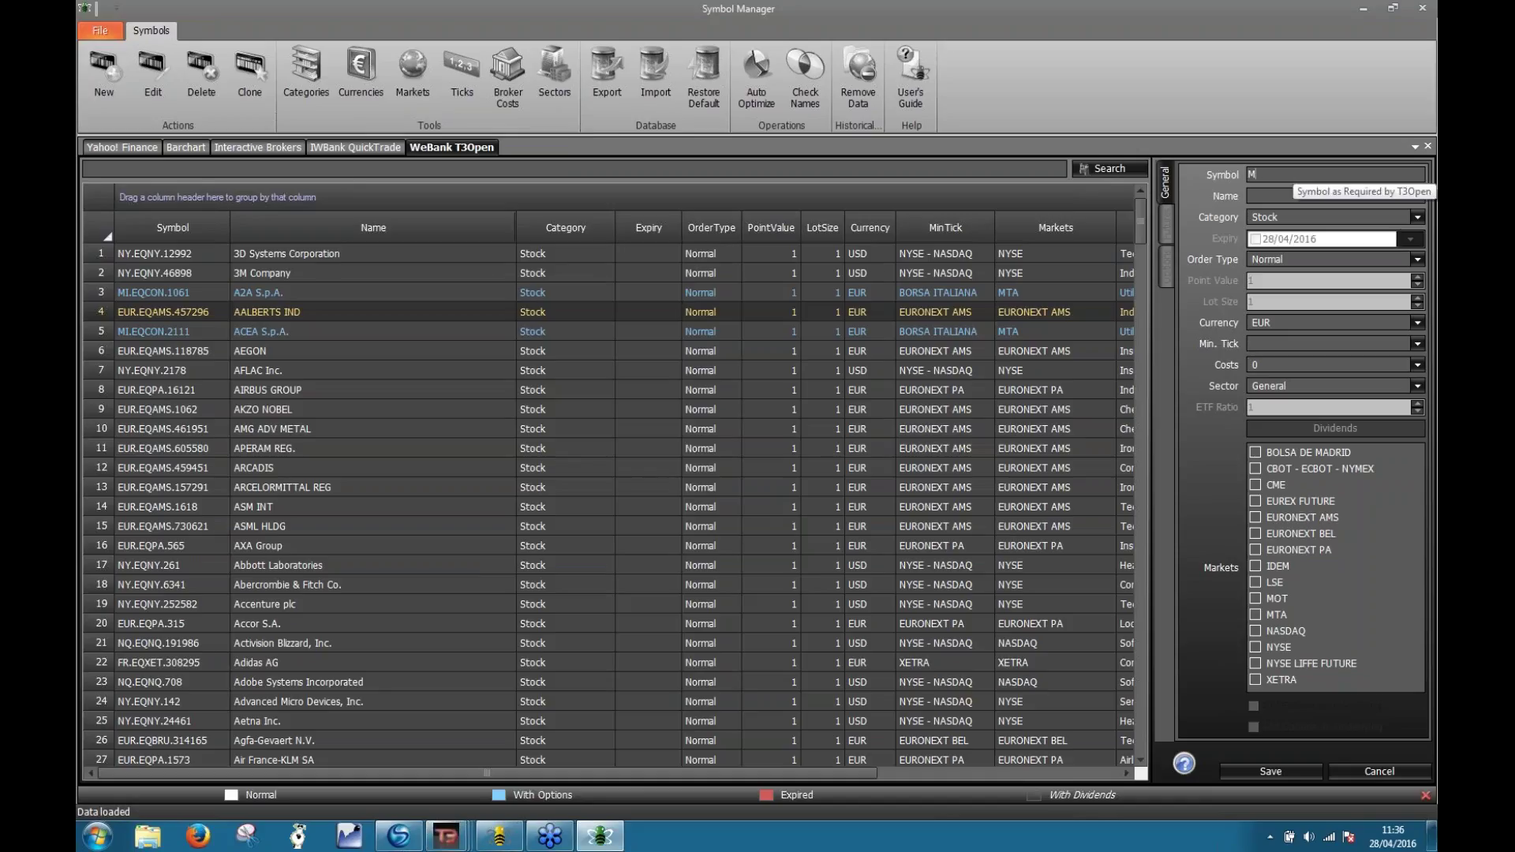
pyautogui.write('.EQCON.32108')
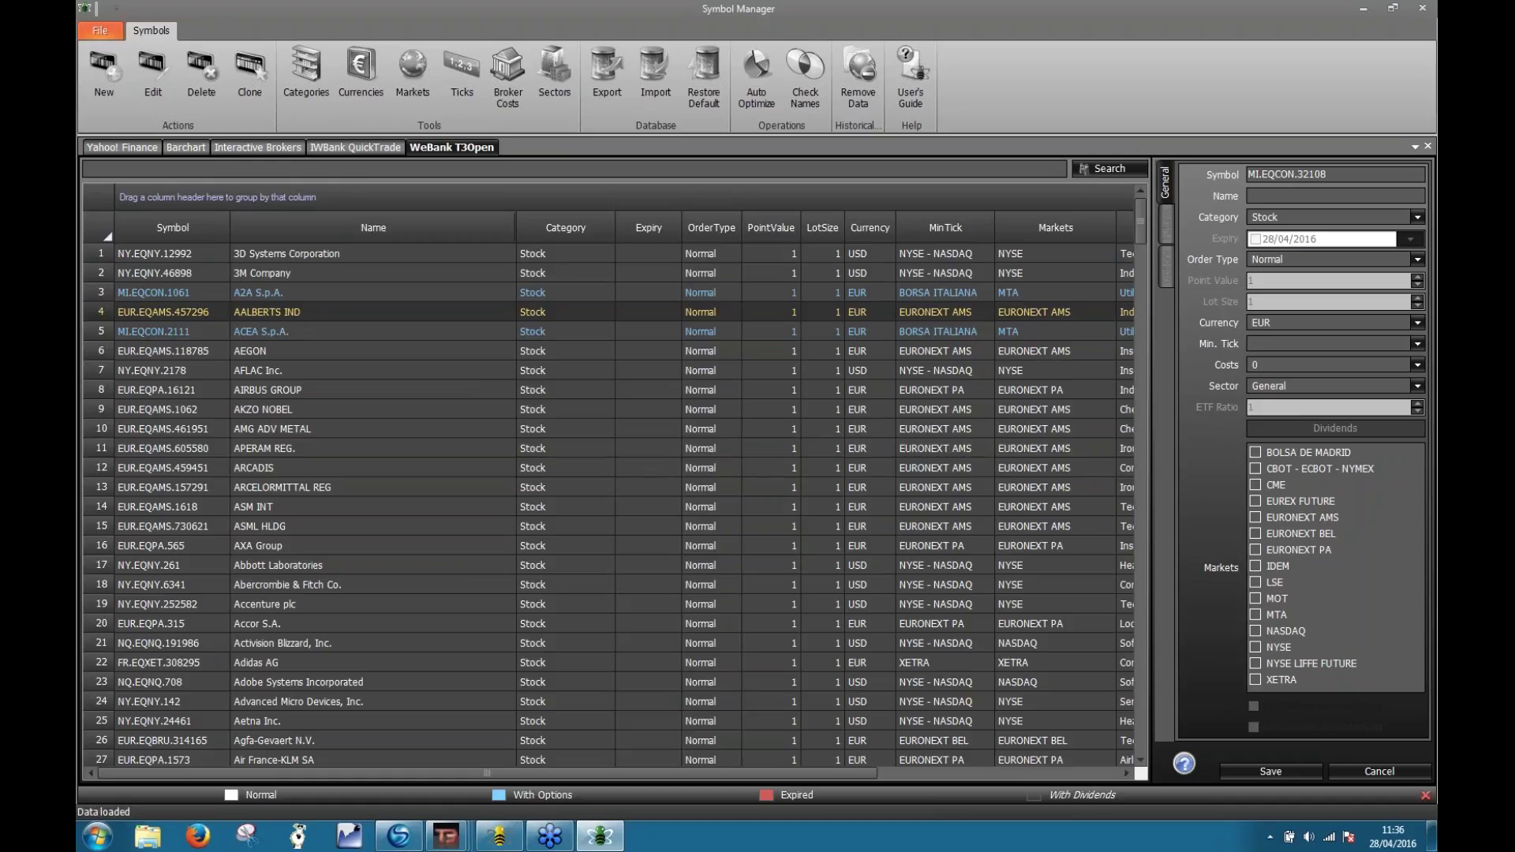
pyautogui.click(1334, 196)
pyautogui.write('Eni')
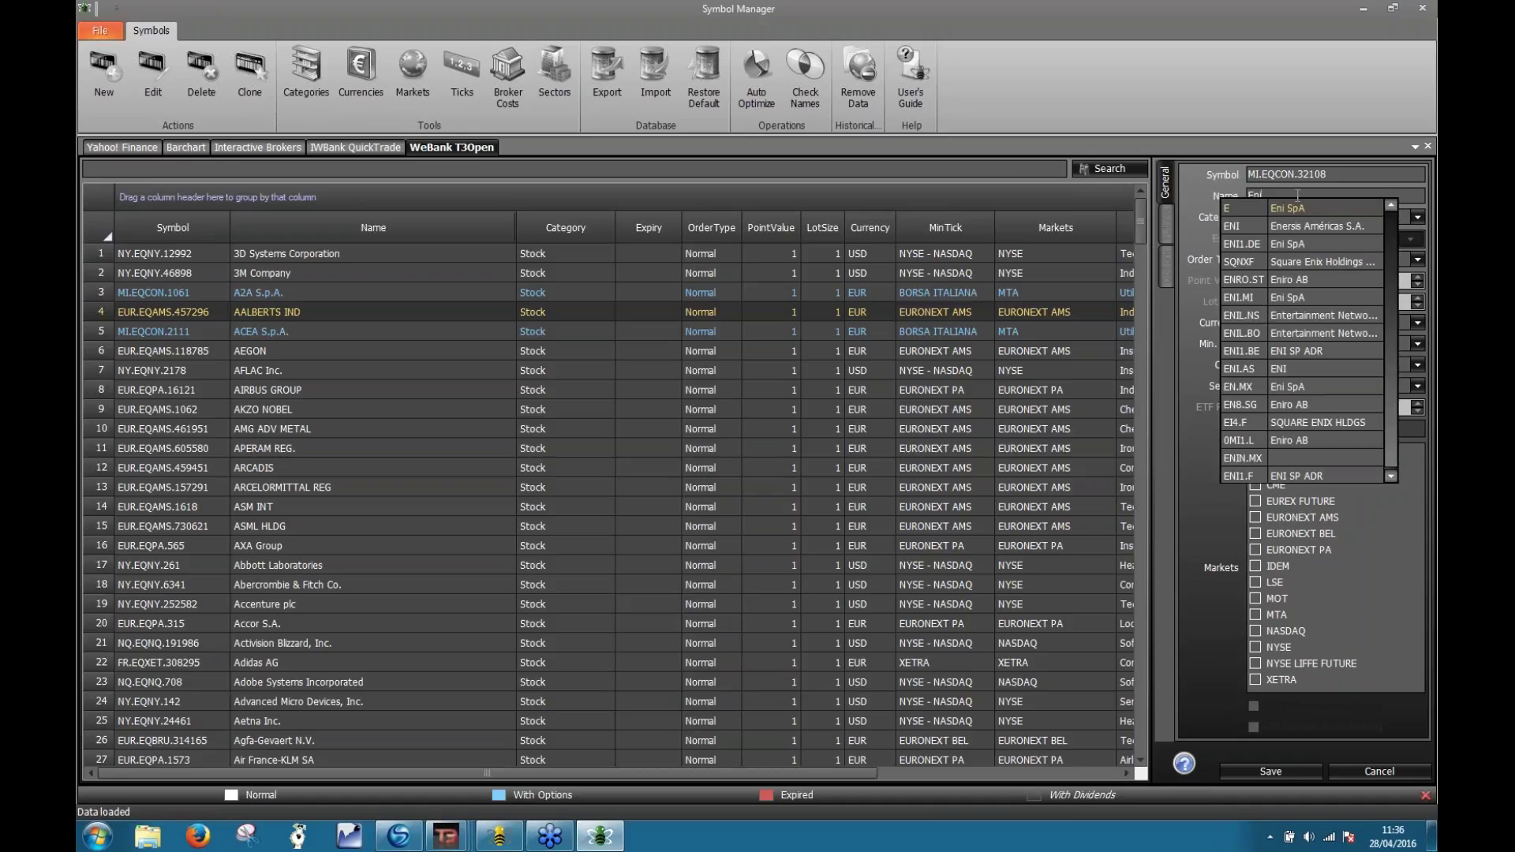
pyautogui.click(1304, 209)
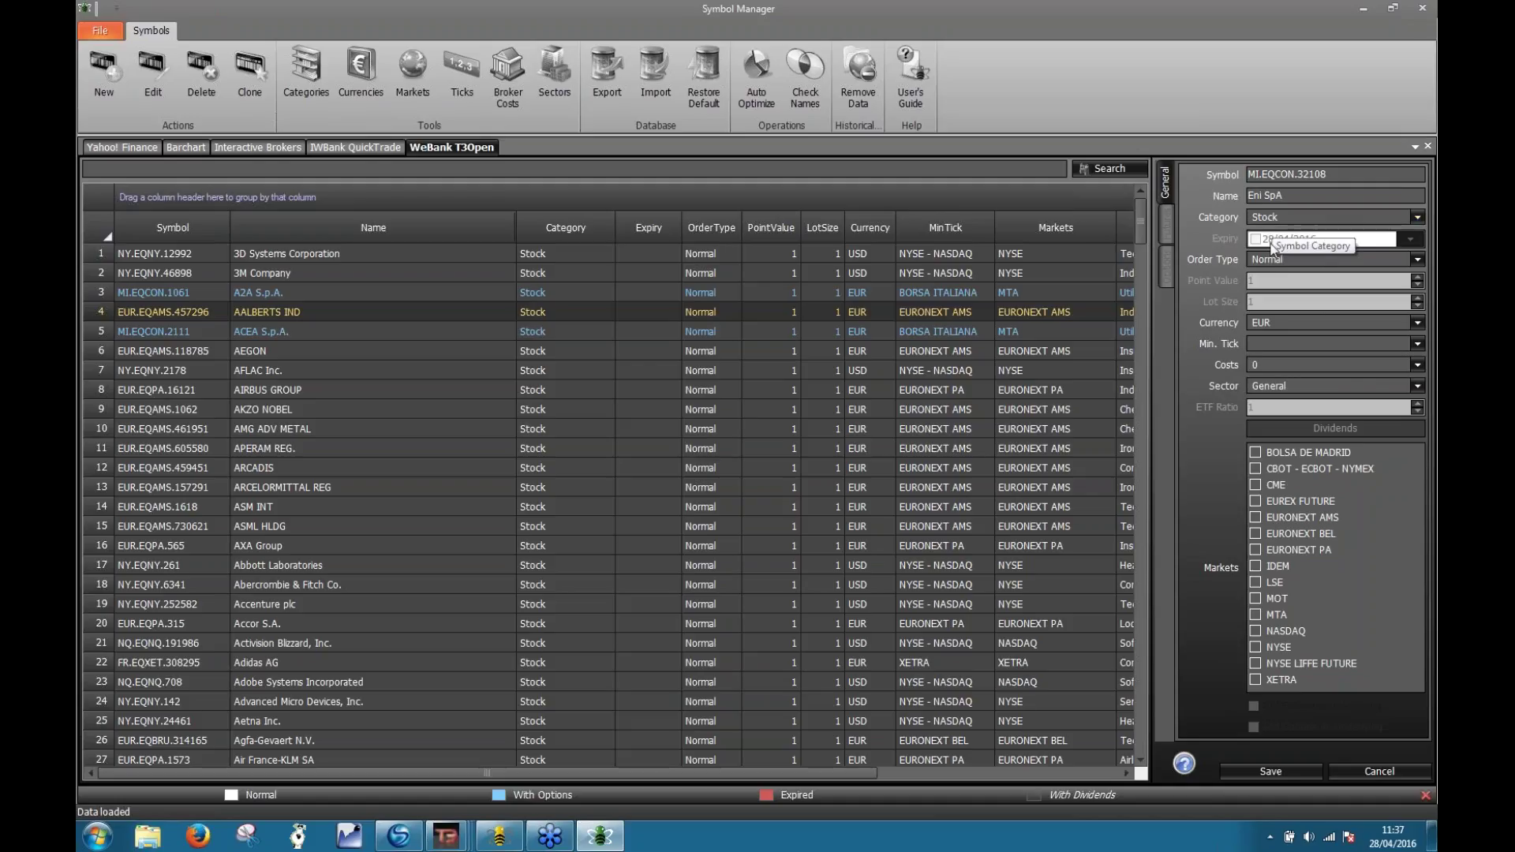
# - Choose the Normal order type, the BORSA ITALIANA minimum tick and costs of 0 for the new symbol
pyautogui.click(1418, 260)
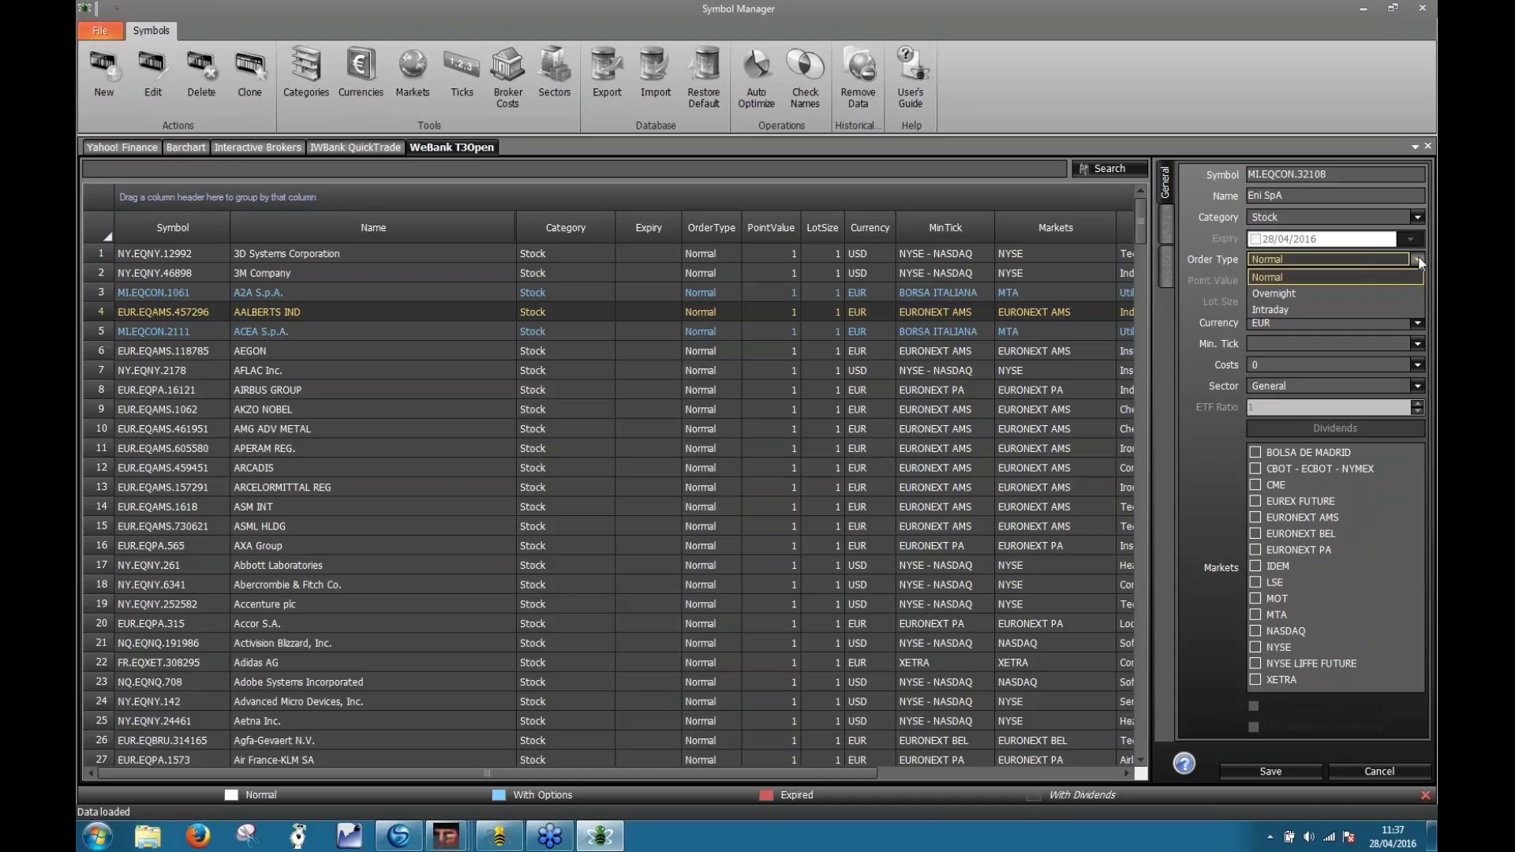
pyautogui.click(1323, 277)
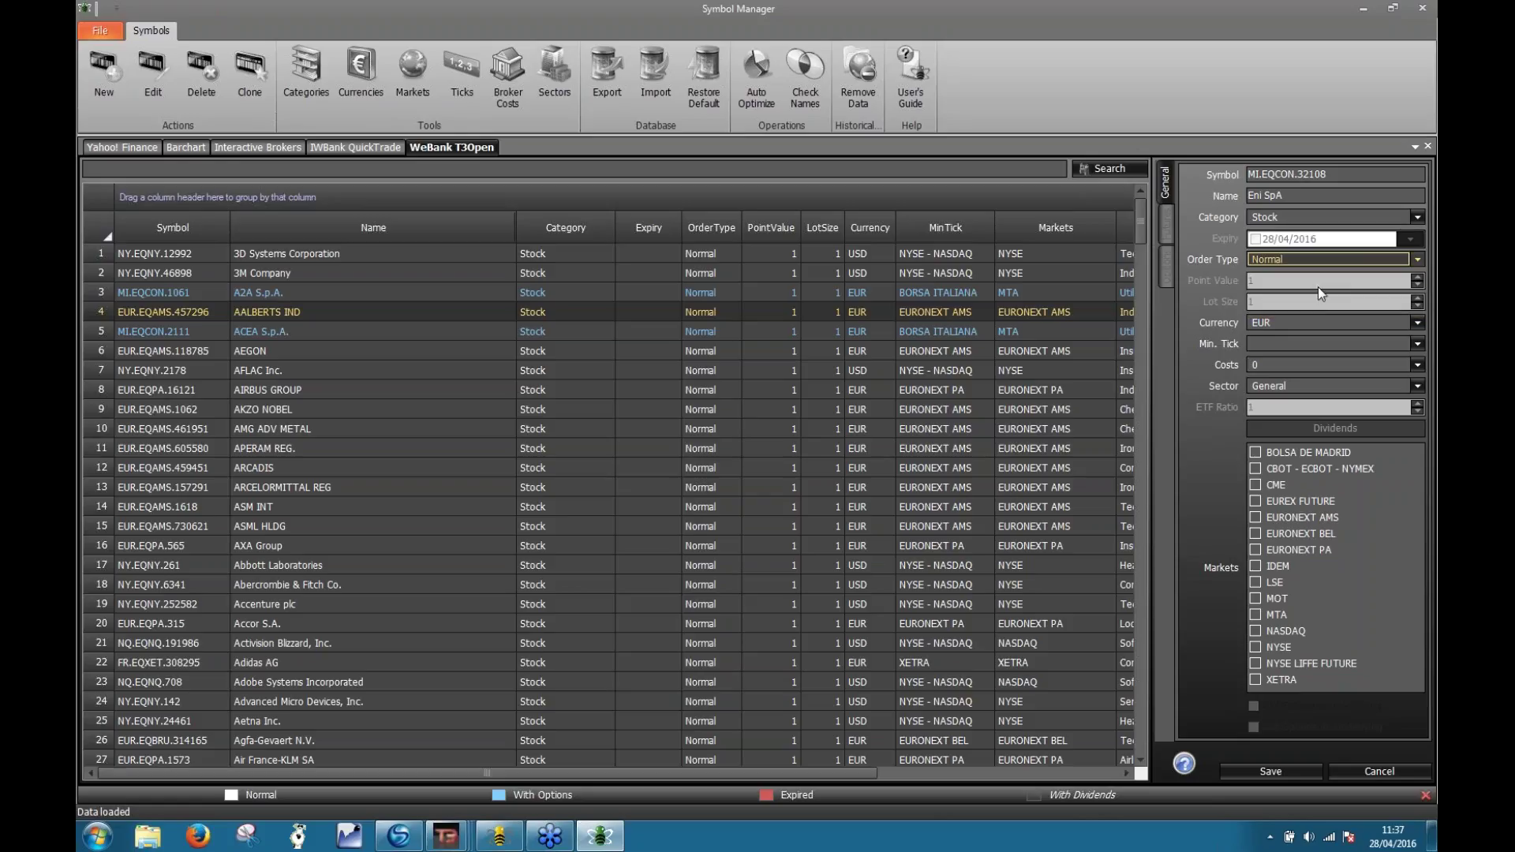
pyautogui.click(1268, 341)
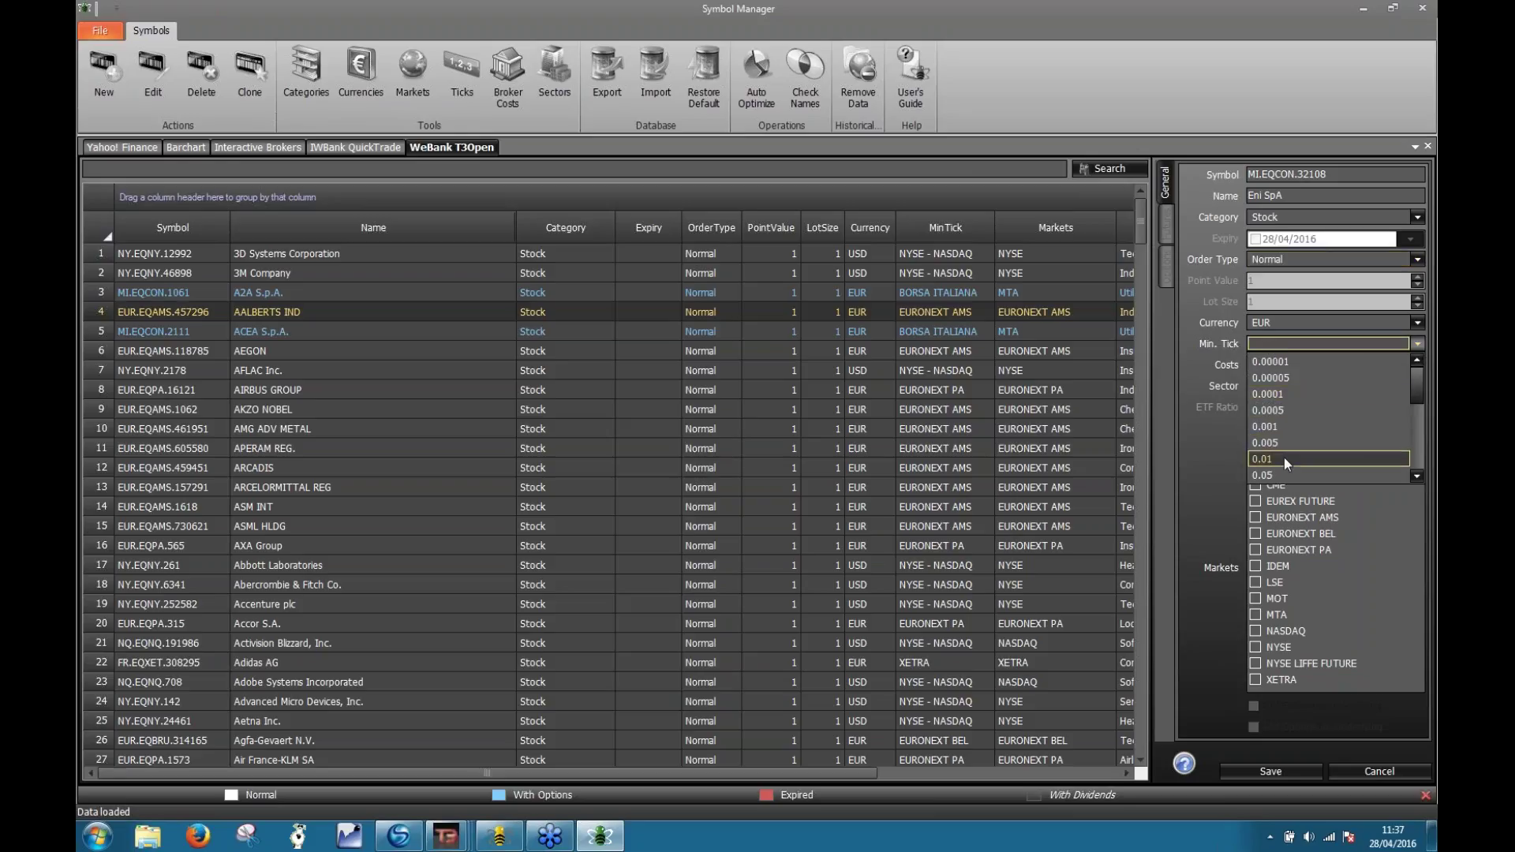
pyautogui.moveTo(1421, 384); pyautogui.dragTo(1416, 437)
pyautogui.click(1319, 412)
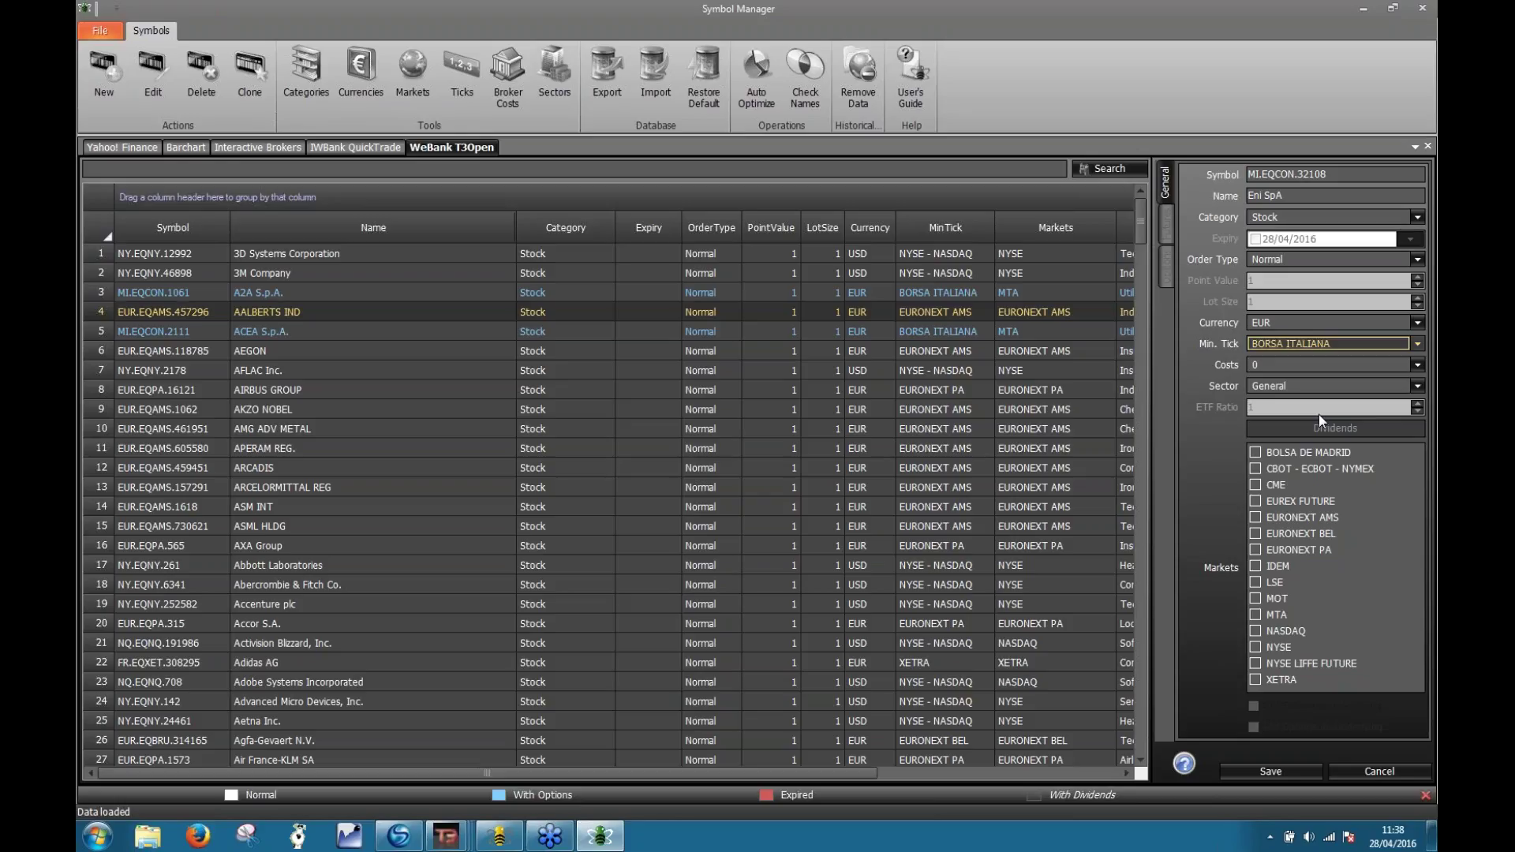
pyautogui.click(1283, 363)
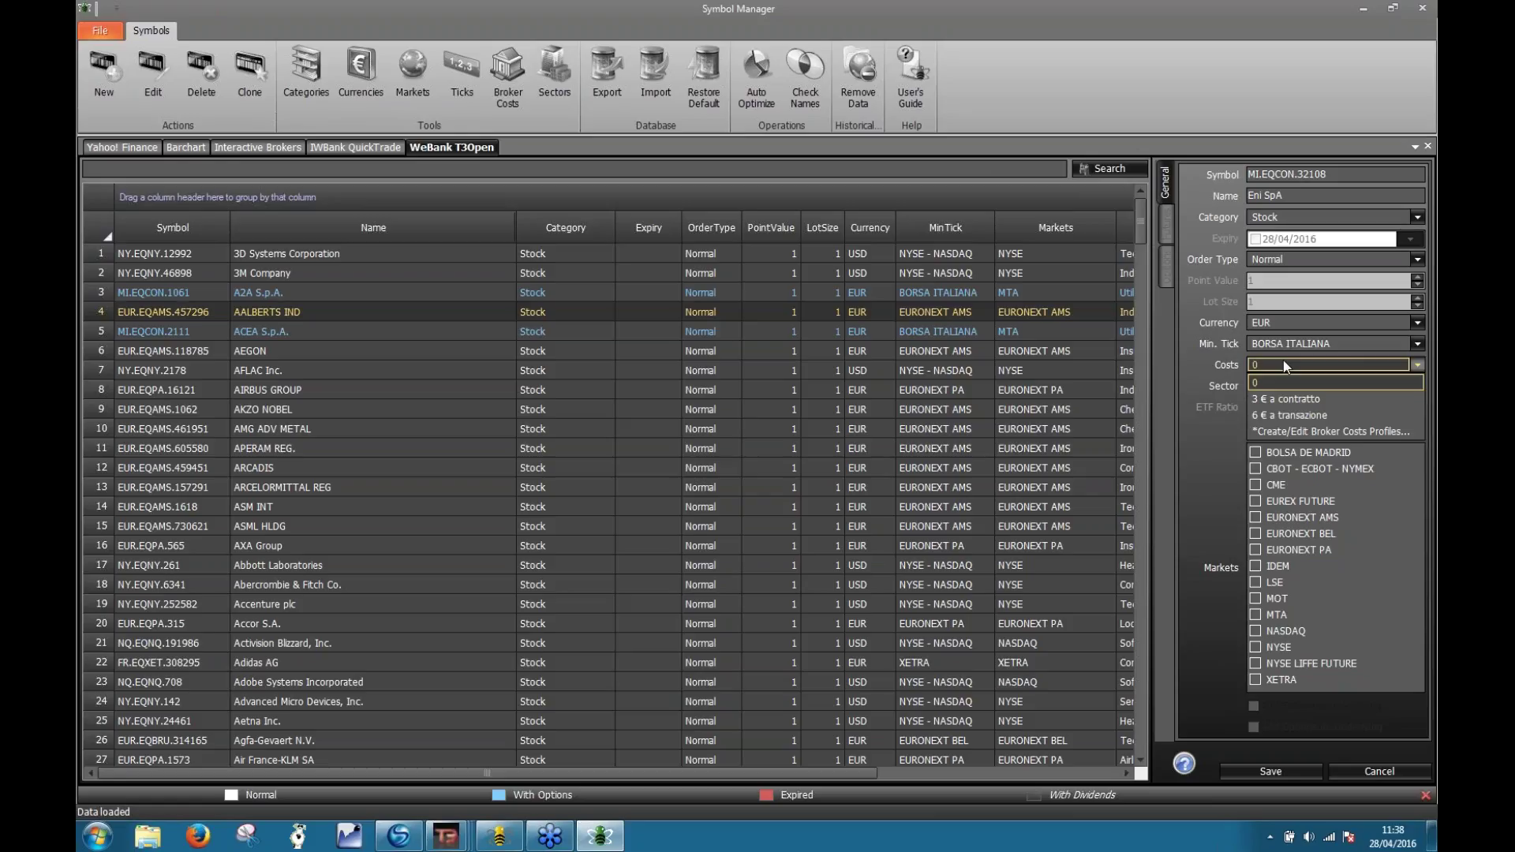
pyautogui.click(1228, 383)
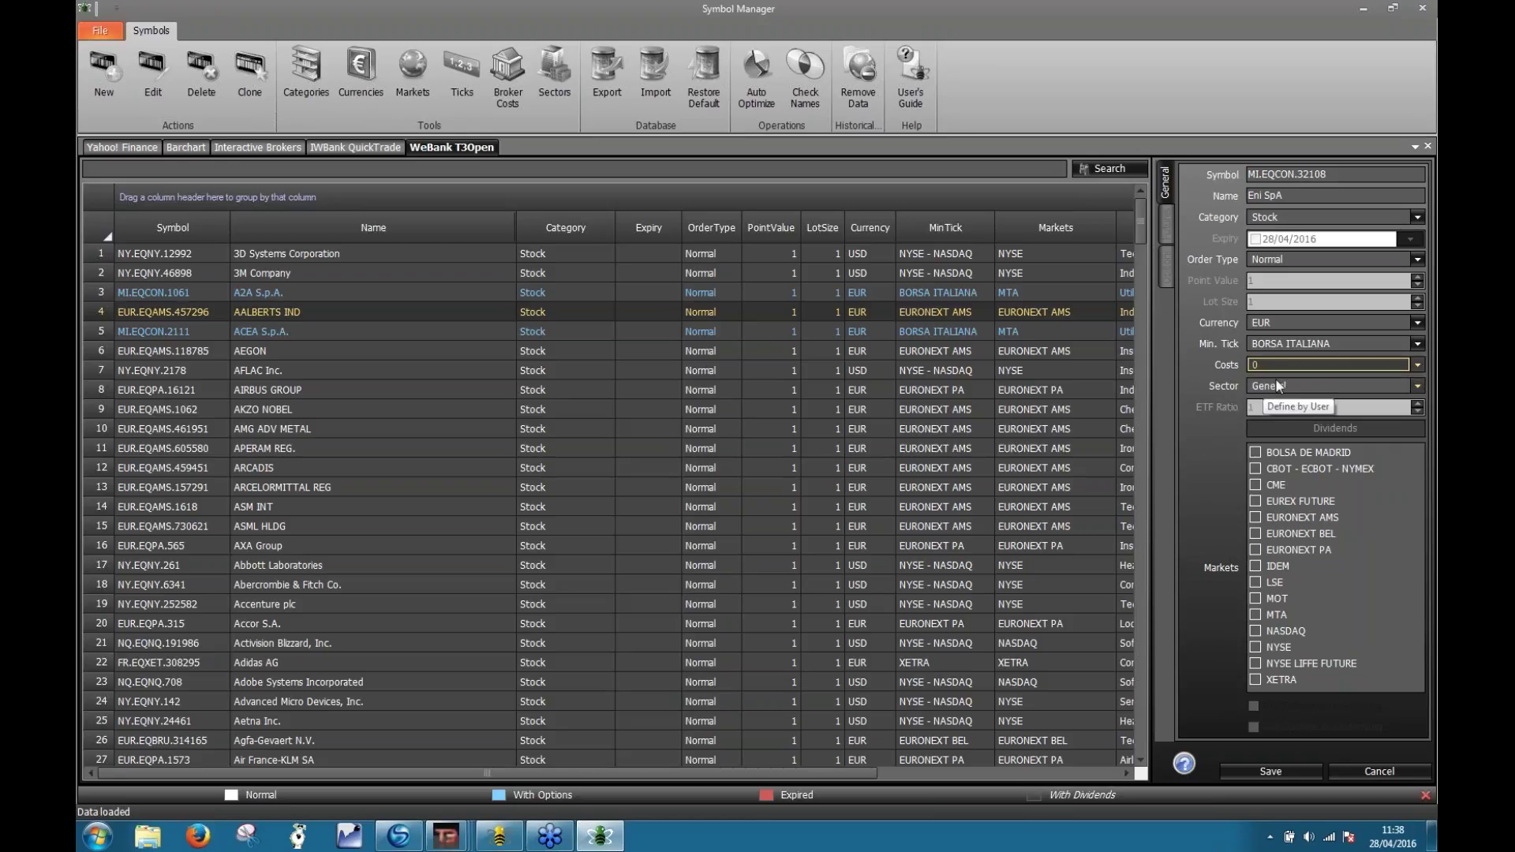
# - Assign the new symbol to the Oil & Gas sector and the MTA market, and save it
pyautogui.click(1263, 388)
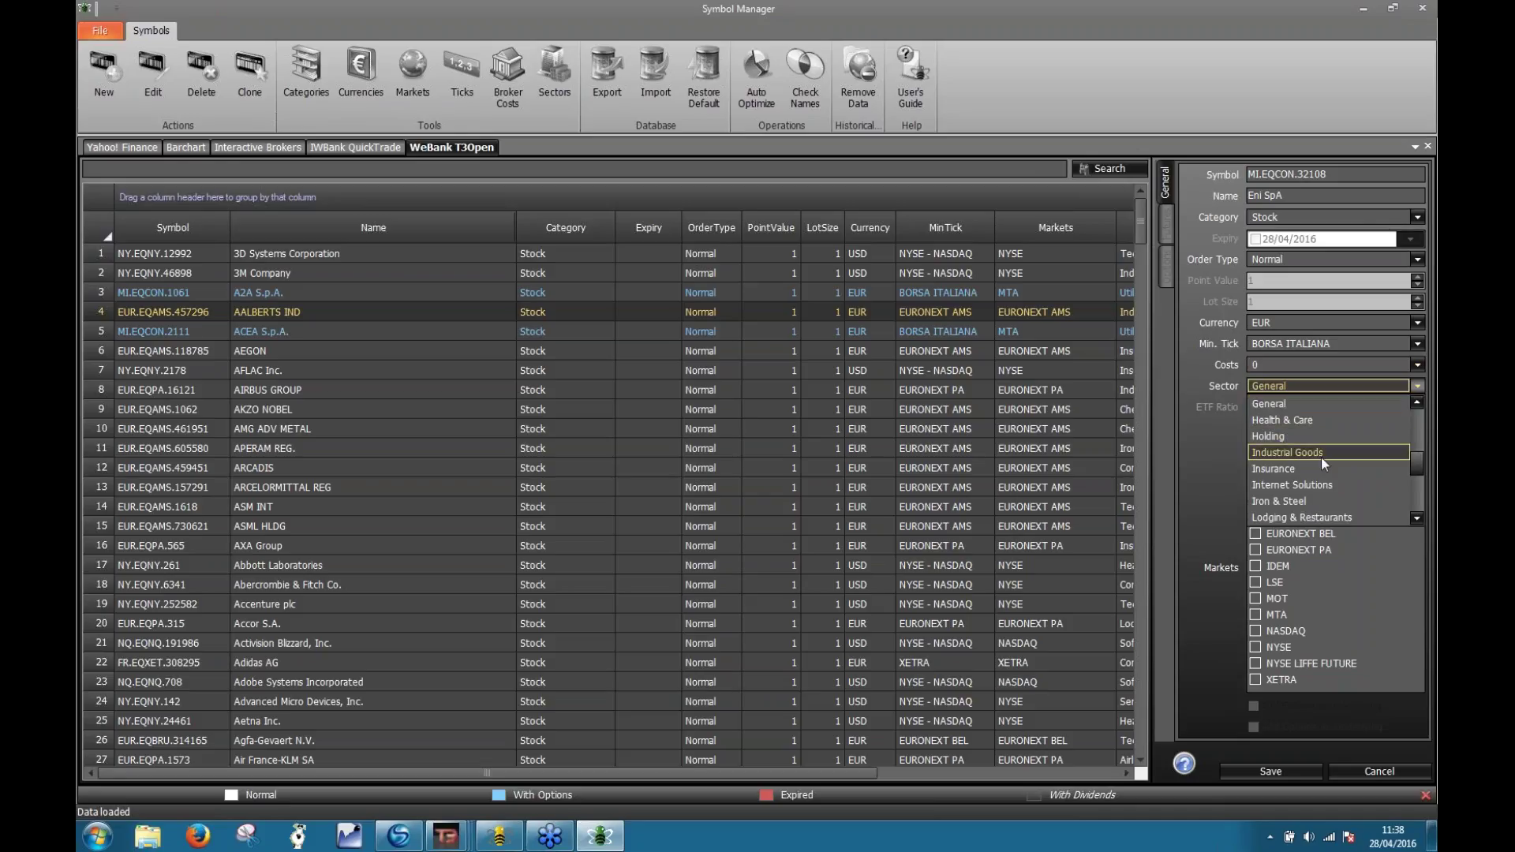
pyautogui.moveTo(1414, 460); pyautogui.dragTo(1416, 471)
pyautogui.click(1314, 500)
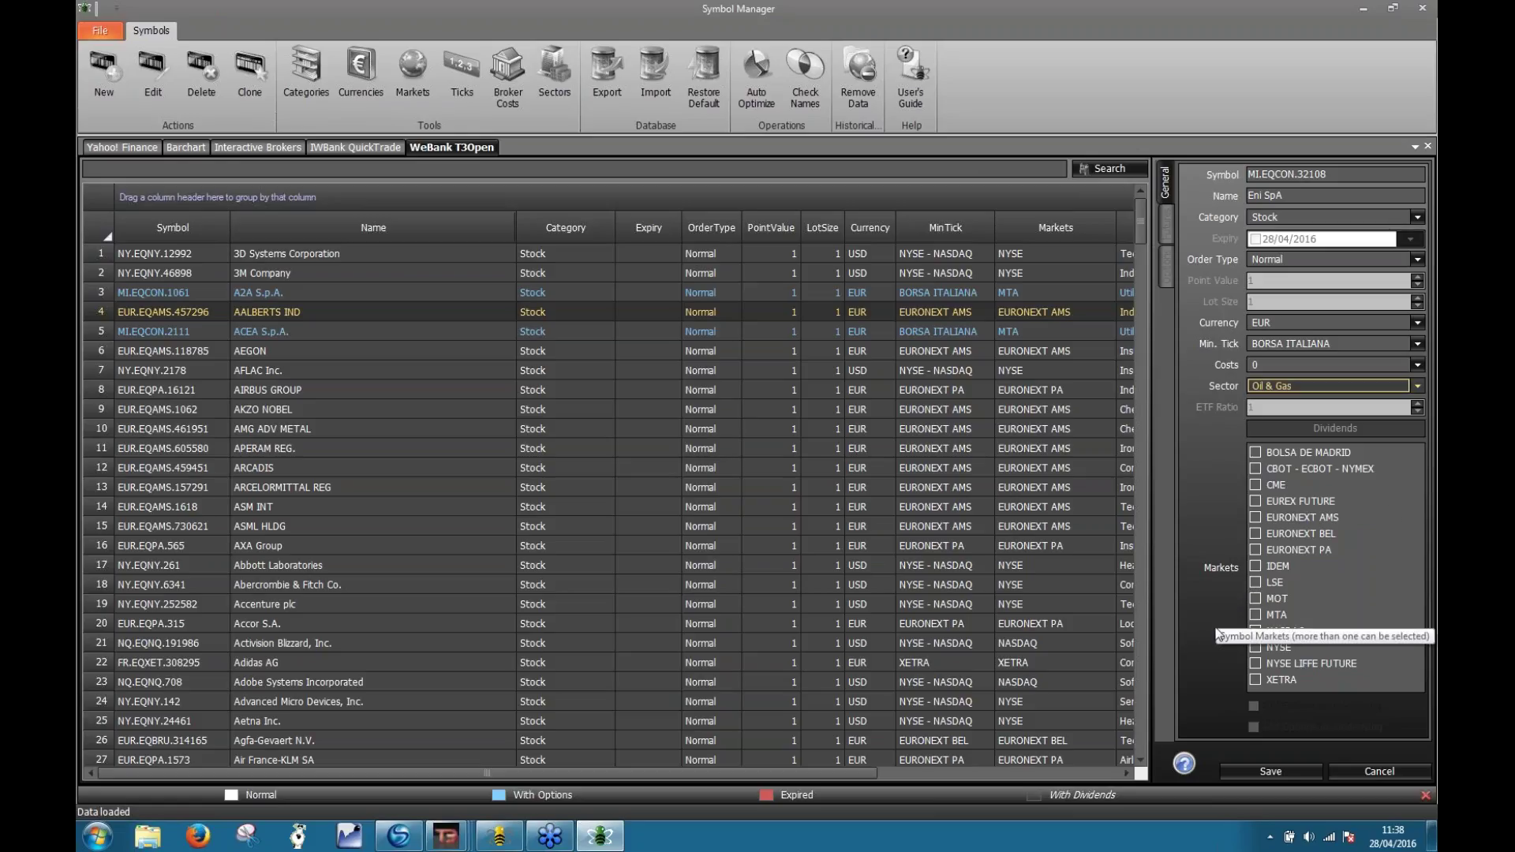
pyautogui.click(1256, 614)
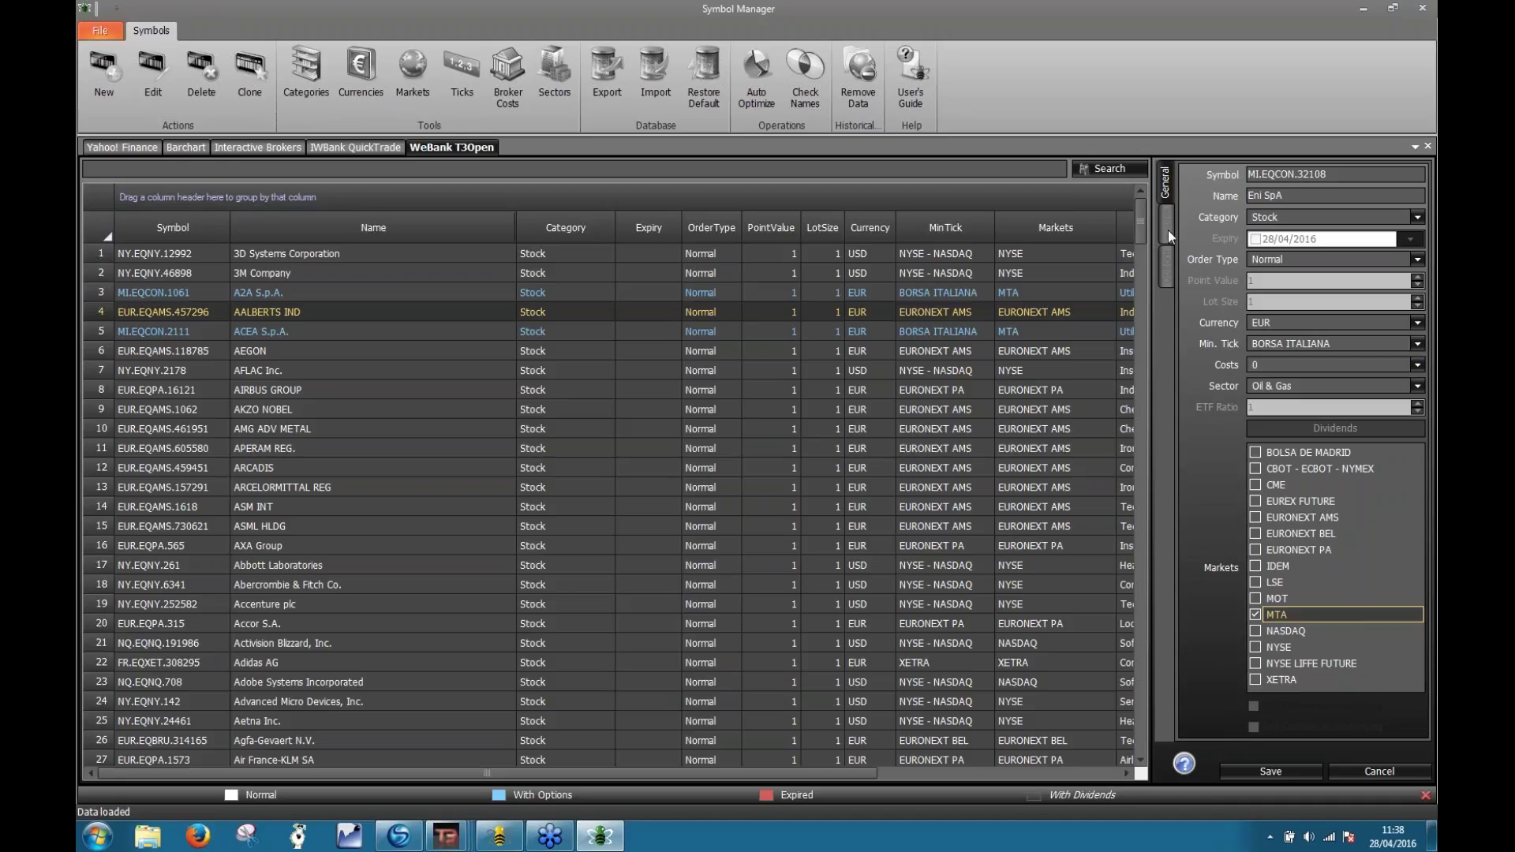
pyautogui.click(1304, 772)
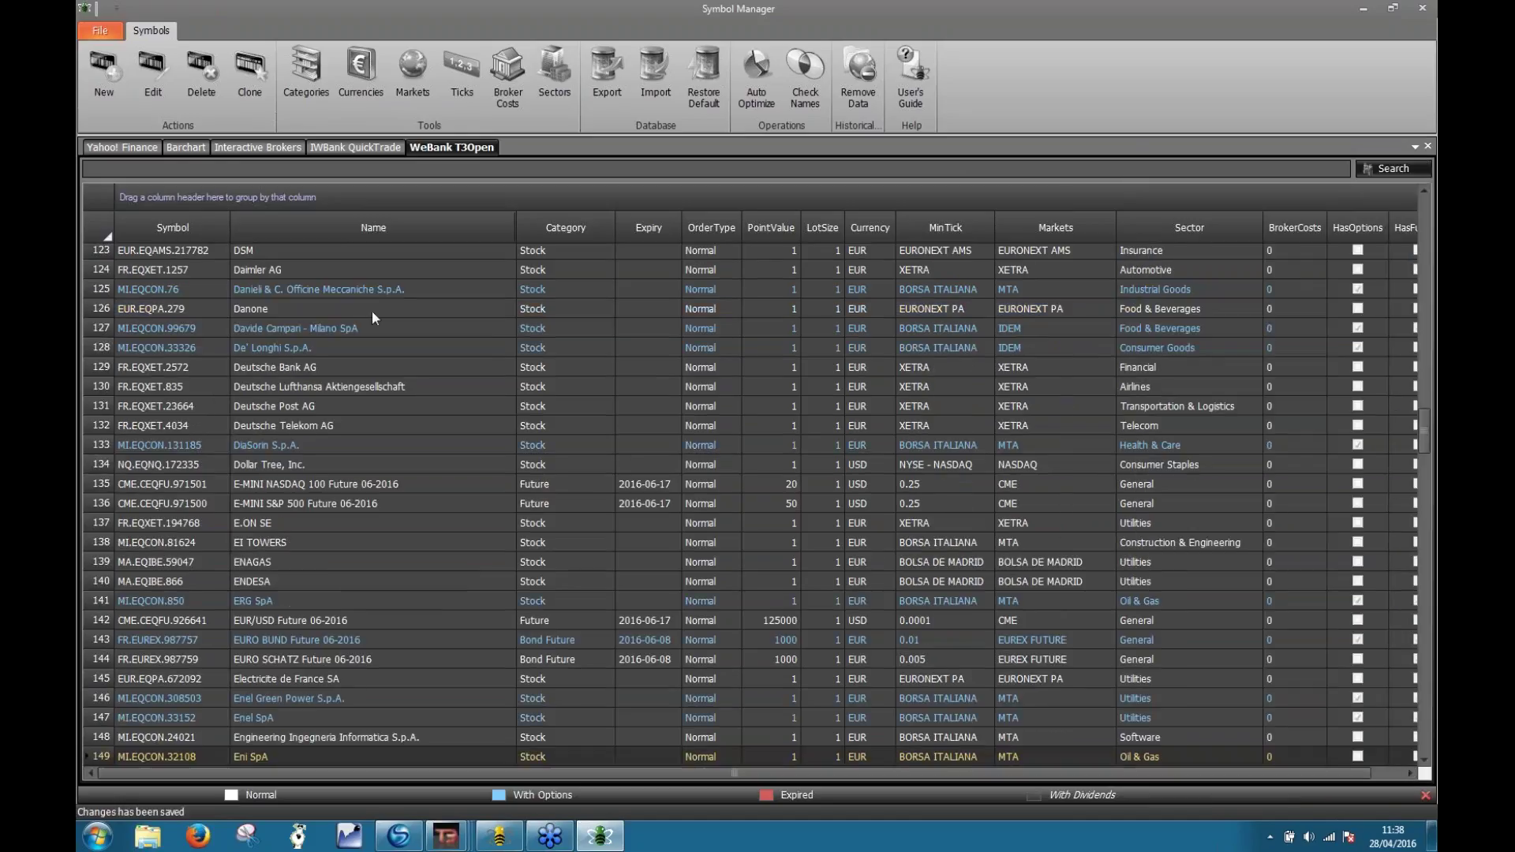
# - Filter the symbol list by "eni" and open the Eni SpA entry for editing
pyautogui.write('eni')
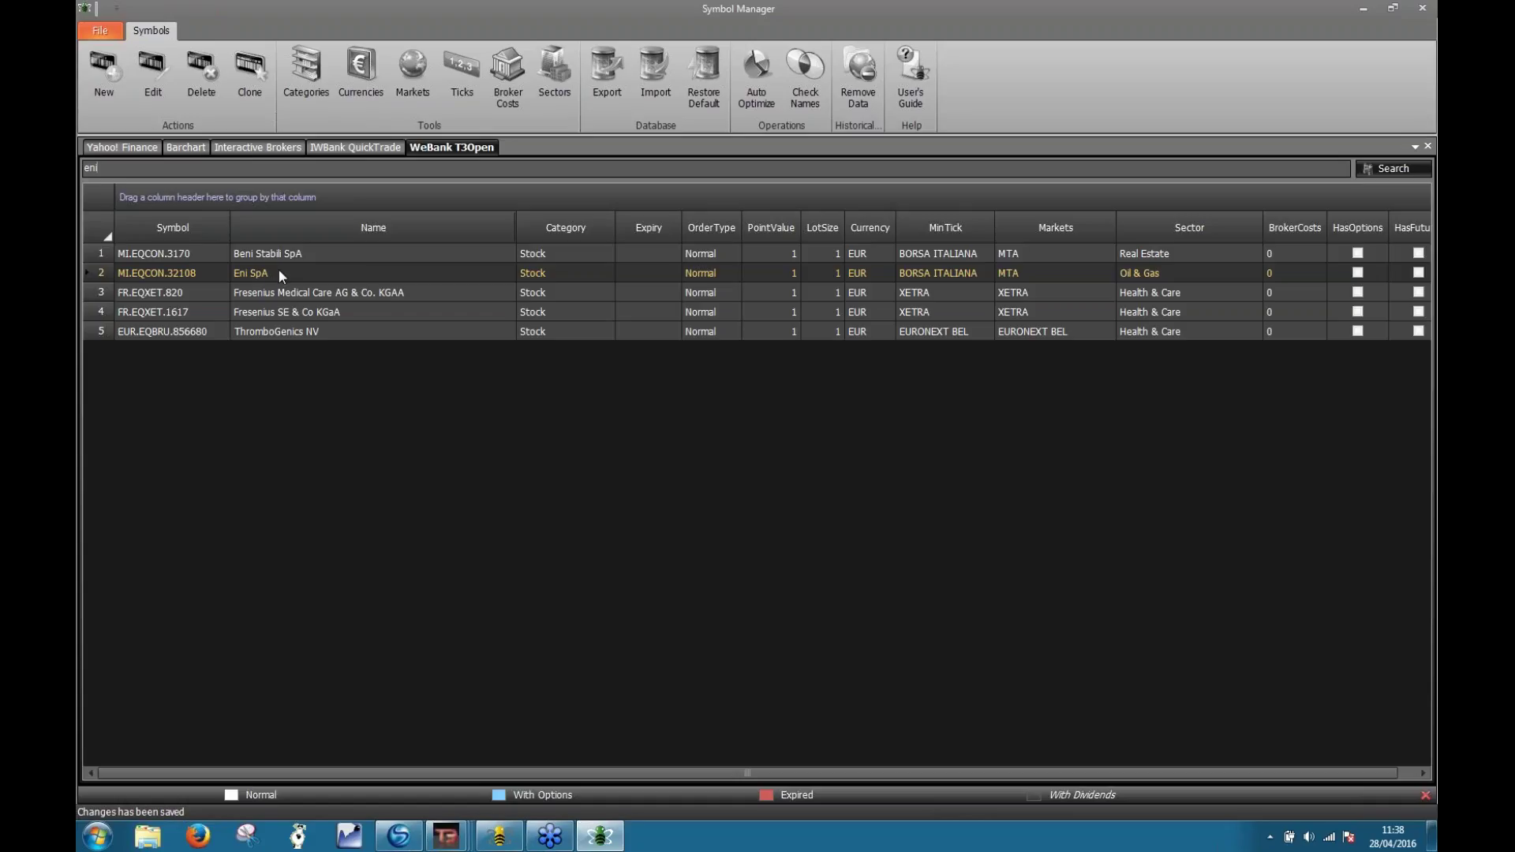
pyautogui.click(253, 290)
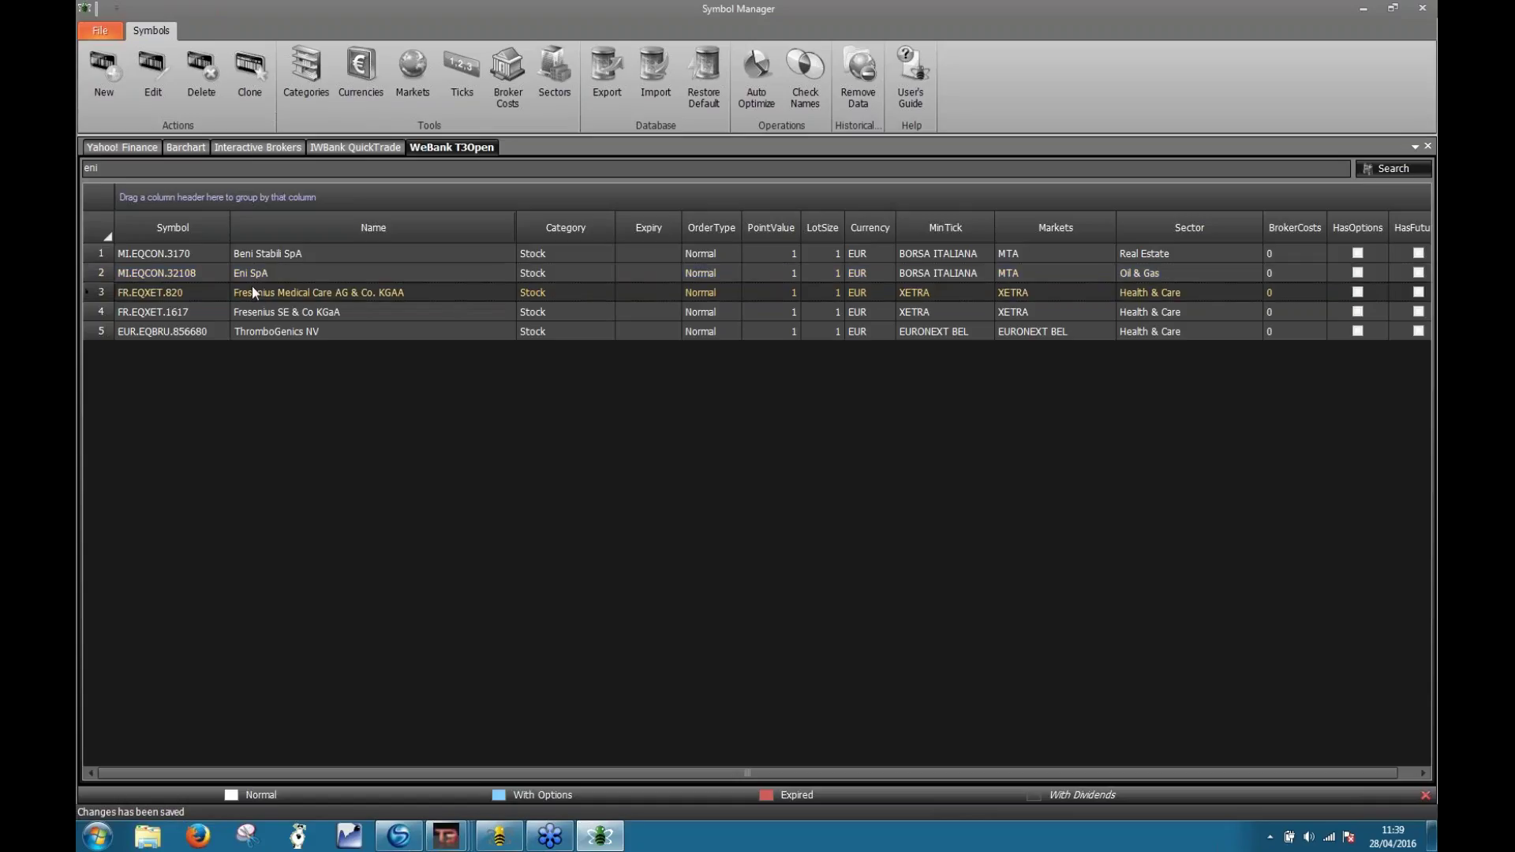
pyautogui.doubleClick(254, 277)
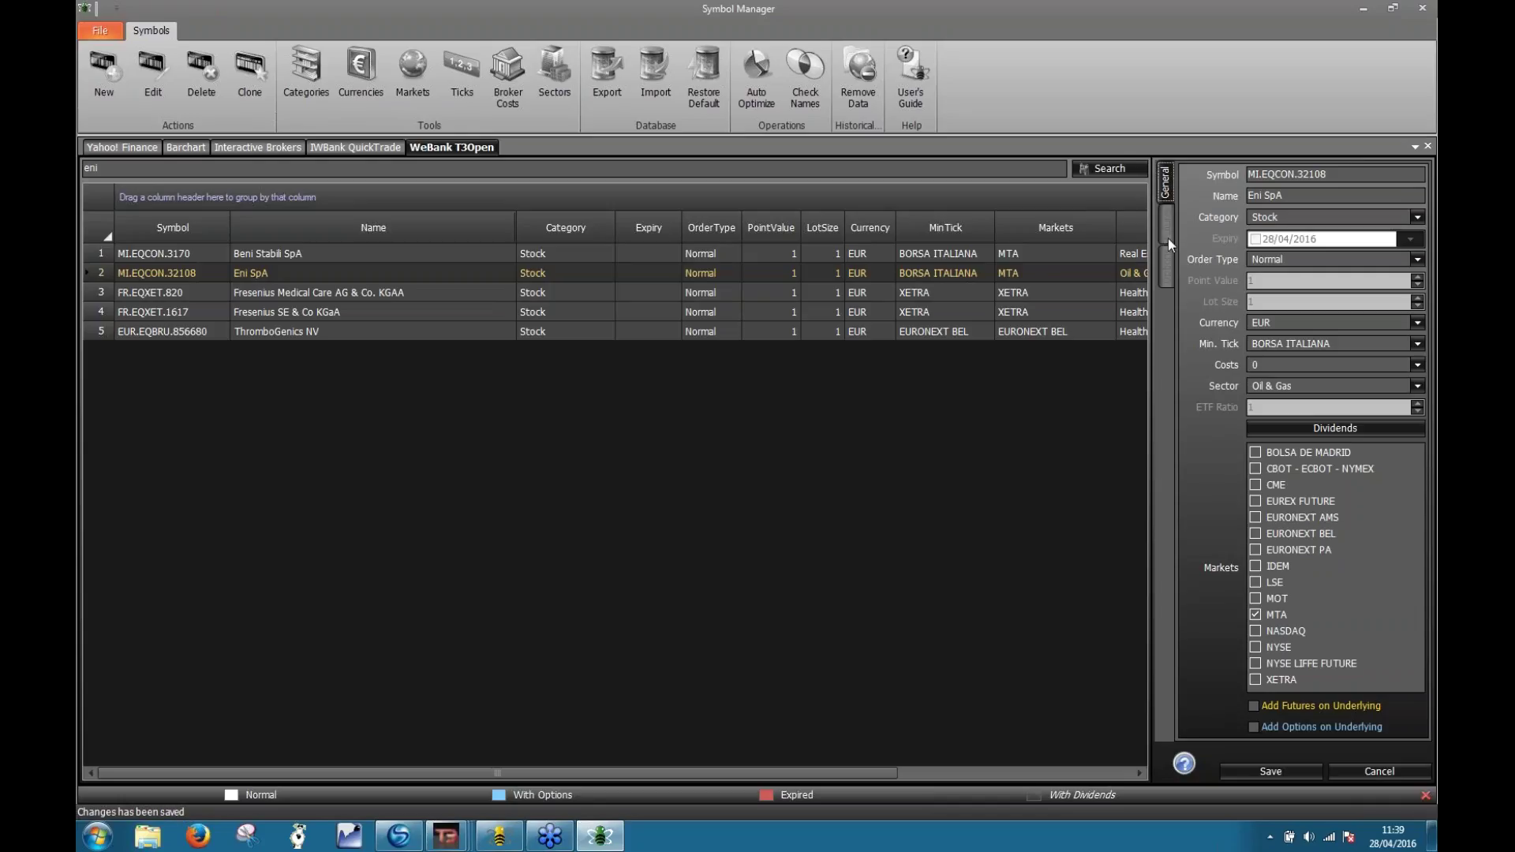
# - Enable futures on the Eni SpA underlying, add a futures entry and set its lot size to 500
pyautogui.click(1255, 706)
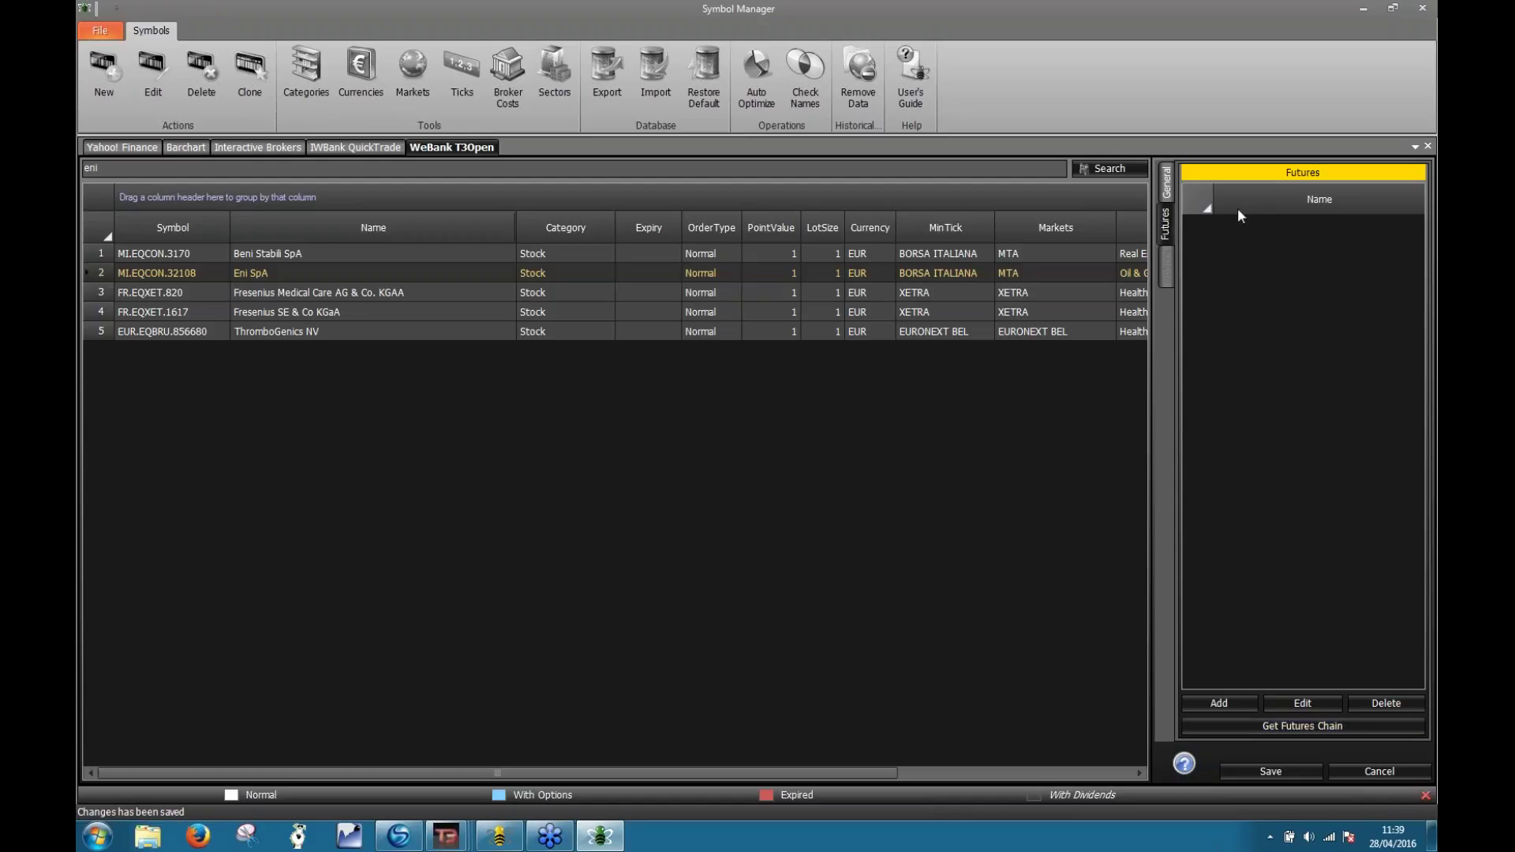
pyautogui.click(1247, 708)
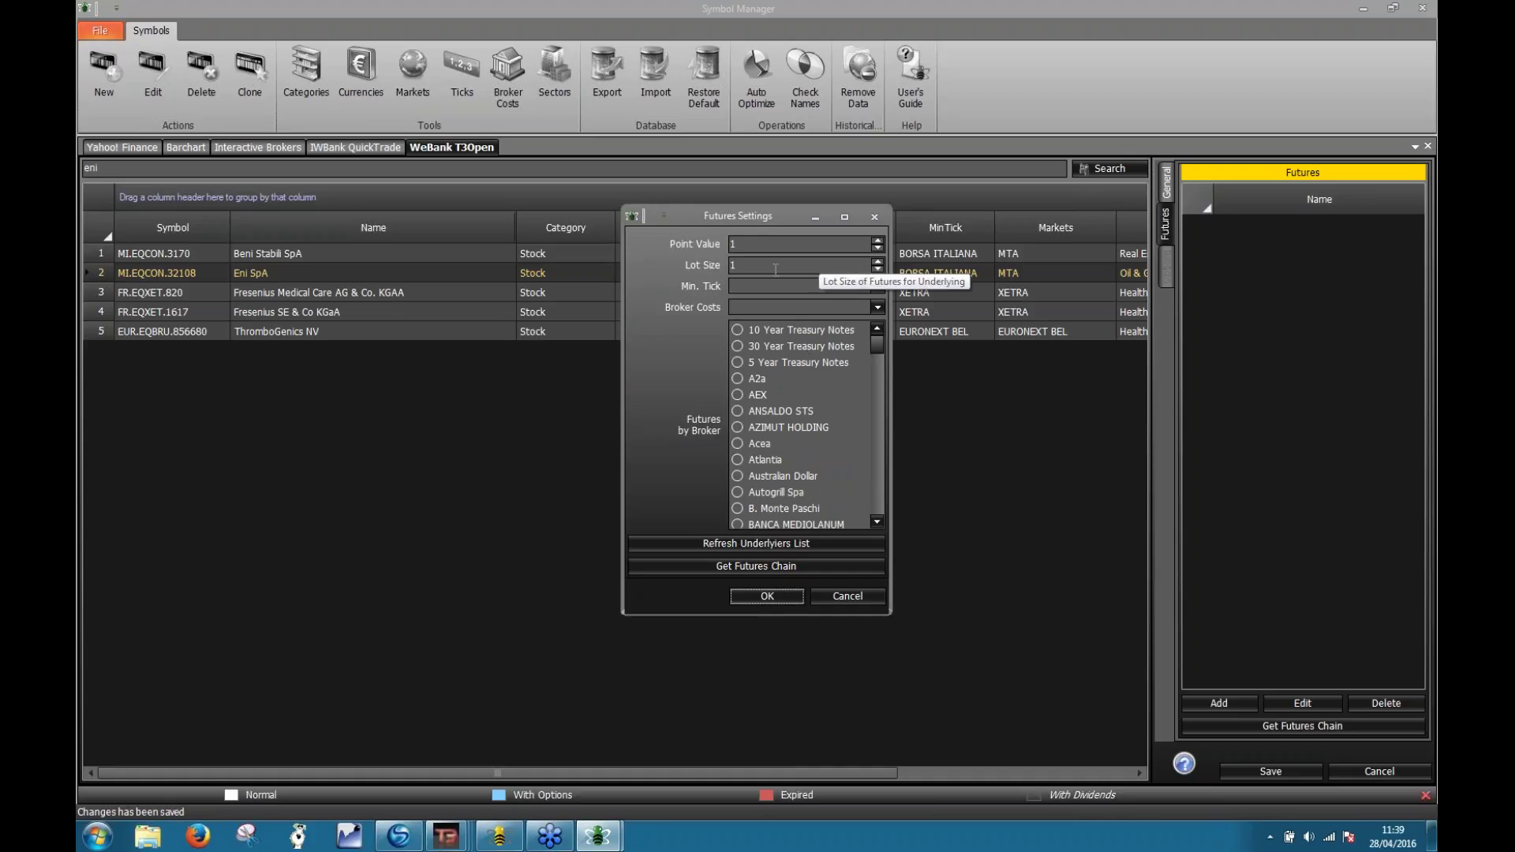
pyautogui.doubleClick(805, 266)
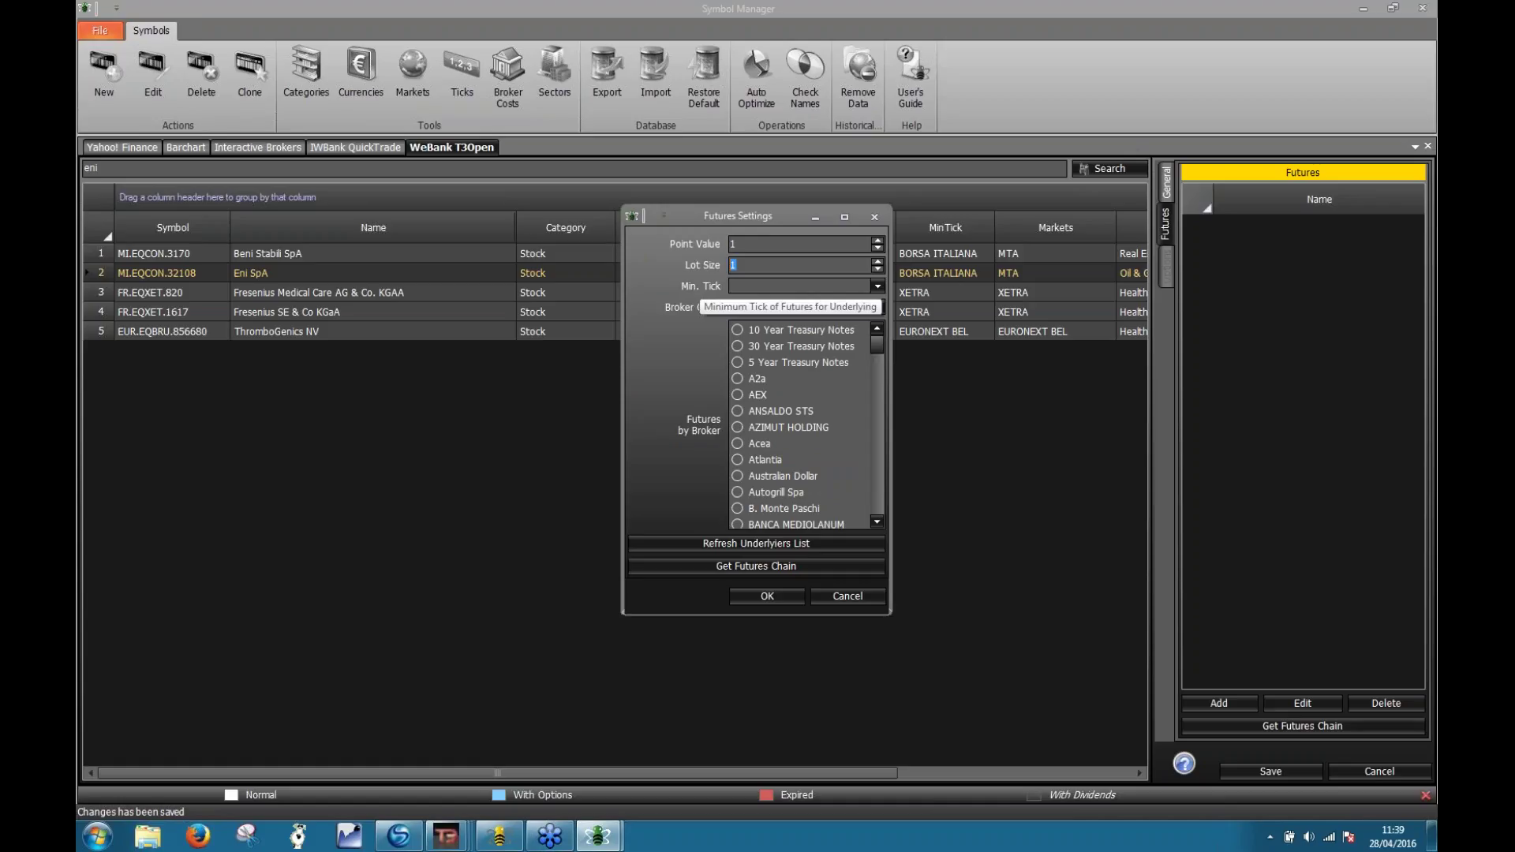
pyautogui.write('500')
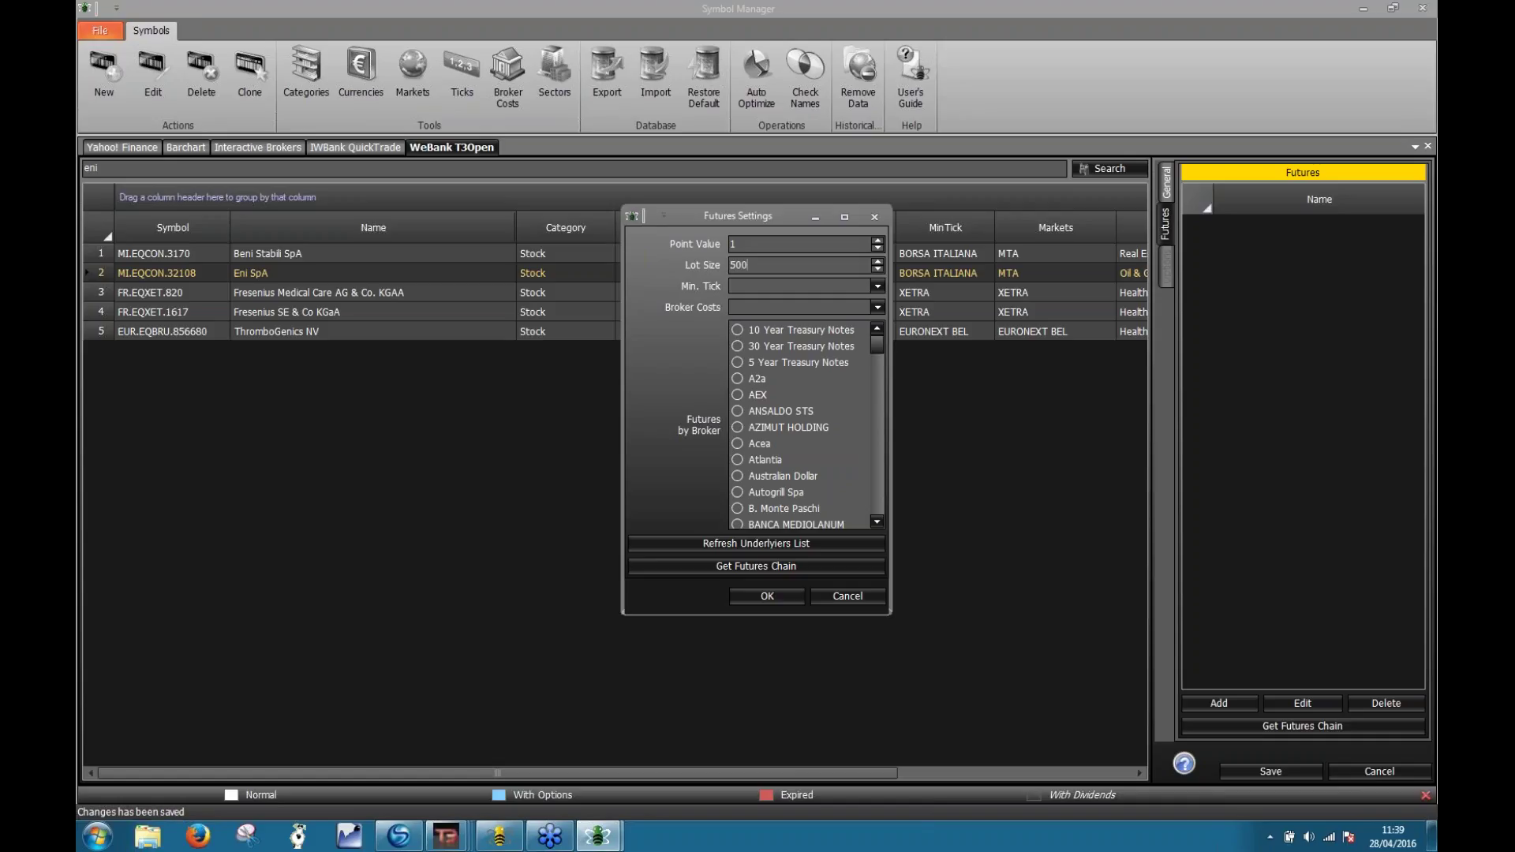
pyautogui.click(759, 286)
pyautogui.click(742, 286)
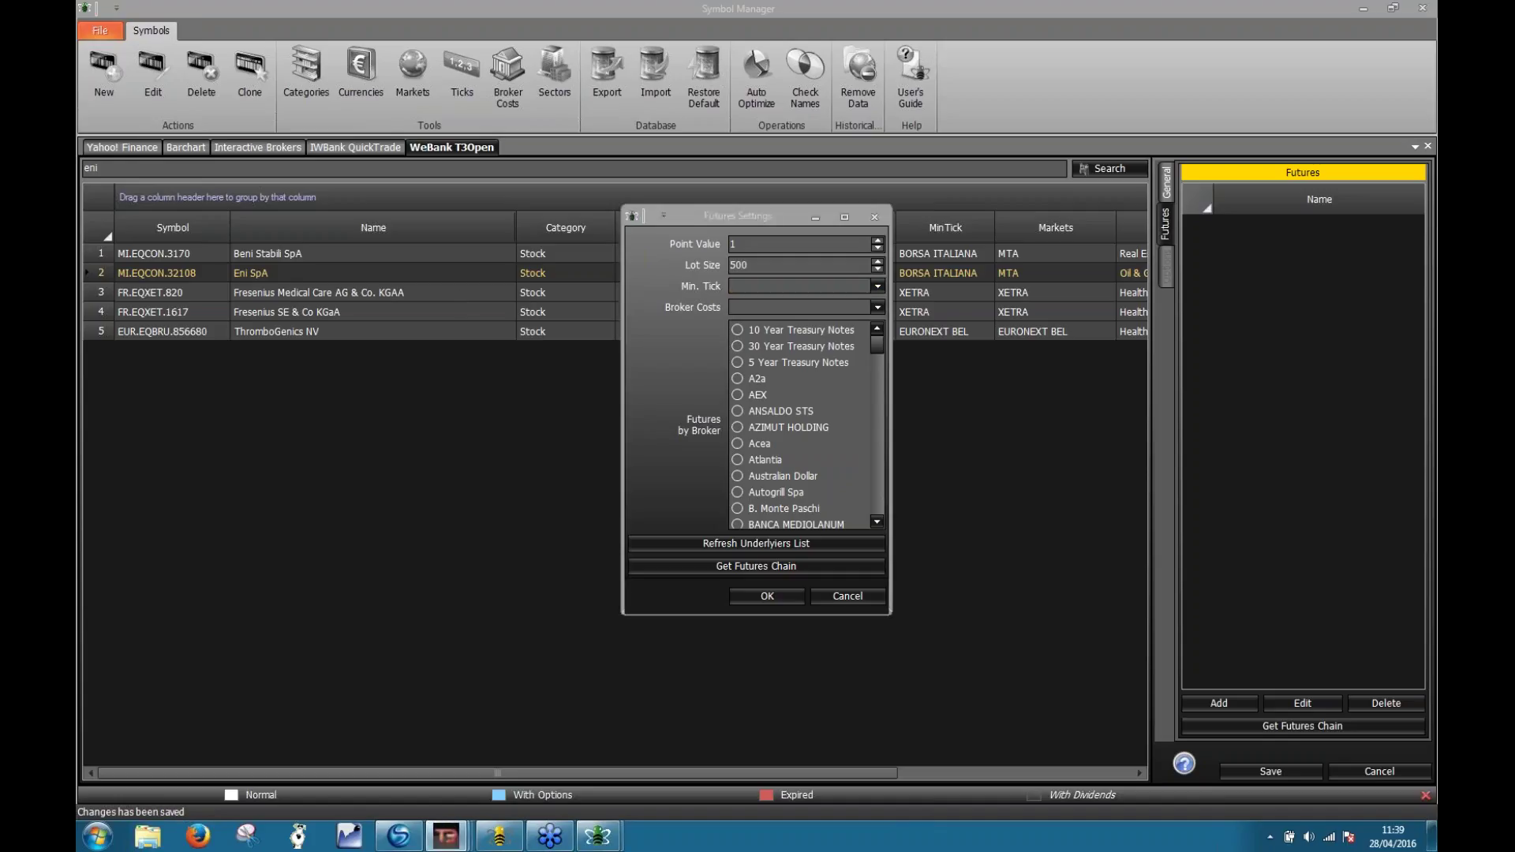
# - Switch to the T3 platform beside the Futures Settings dialog, open the ENI book and start a security search
pyautogui.moveTo(801, 215); pyautogui.dragTo(1270, 194)
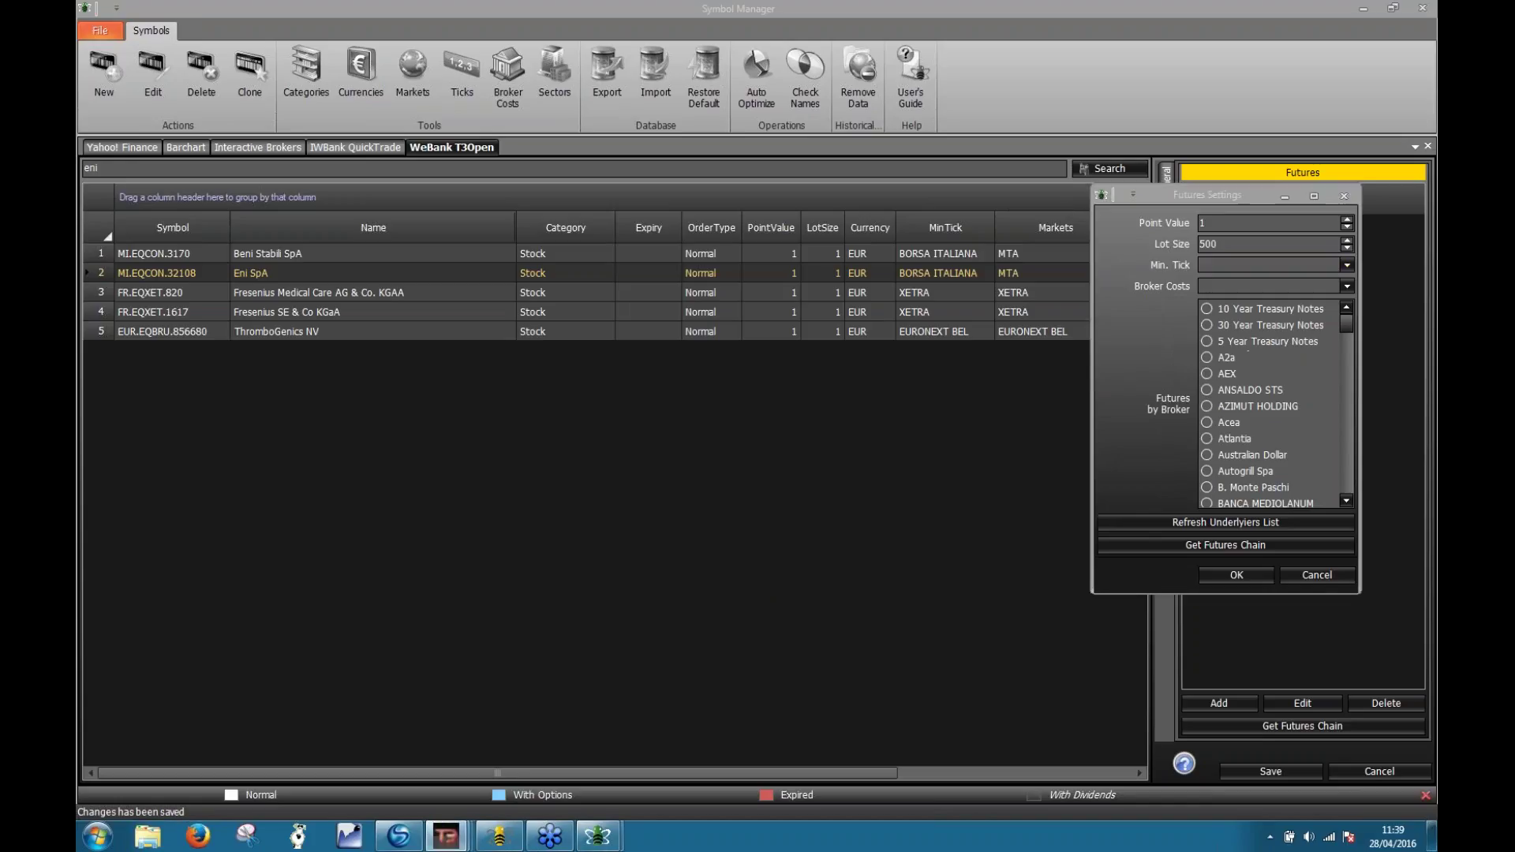
pyautogui.moveTo(588, 119); pyautogui.dragTo(660, 126)
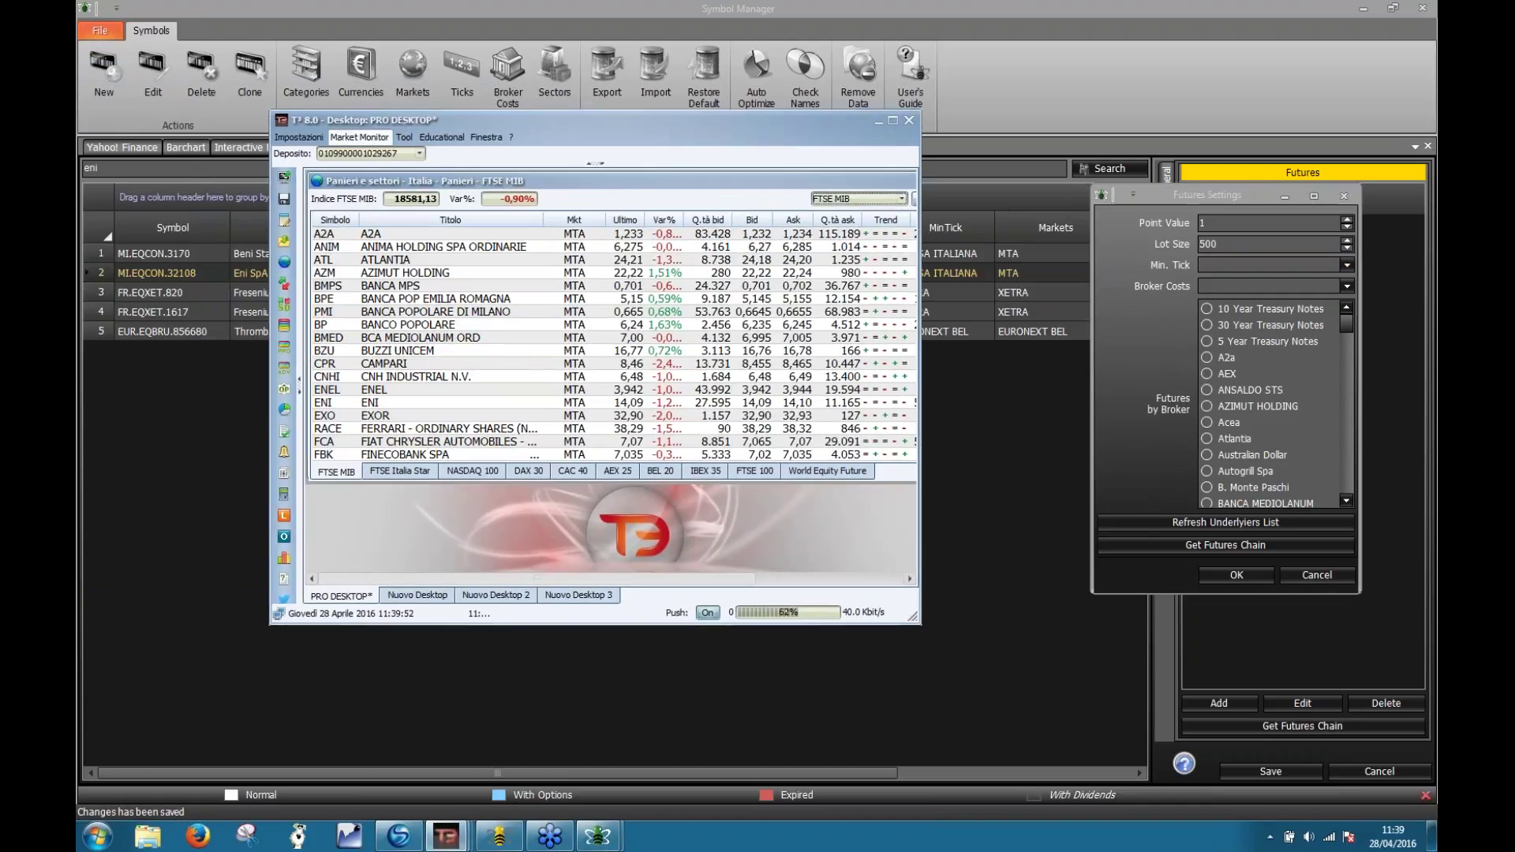
pyautogui.moveTo(913, 619); pyautogui.dragTo(913, 668)
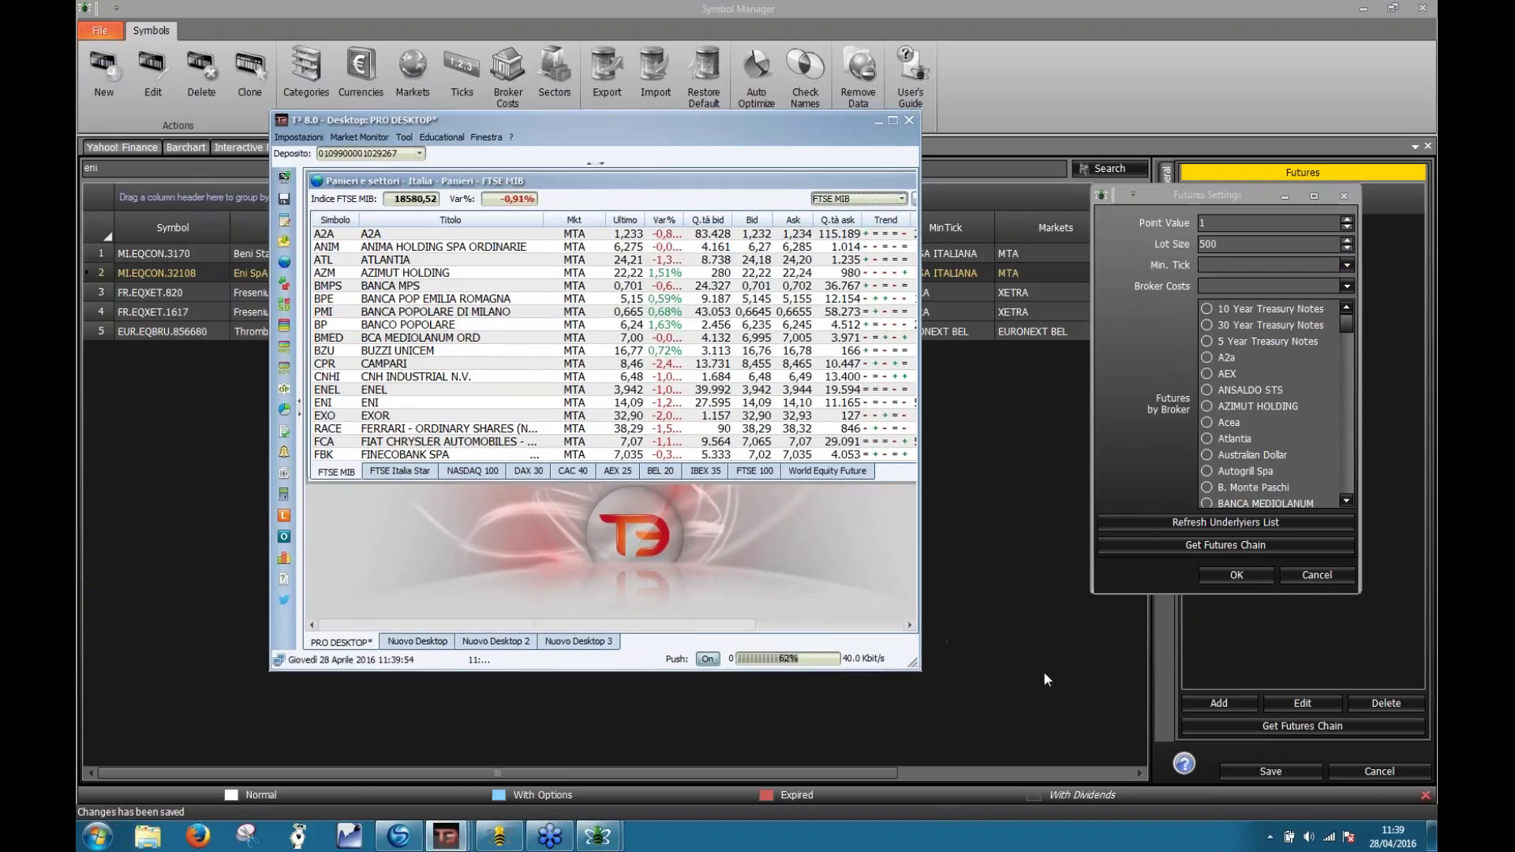
pyautogui.click(384, 404)
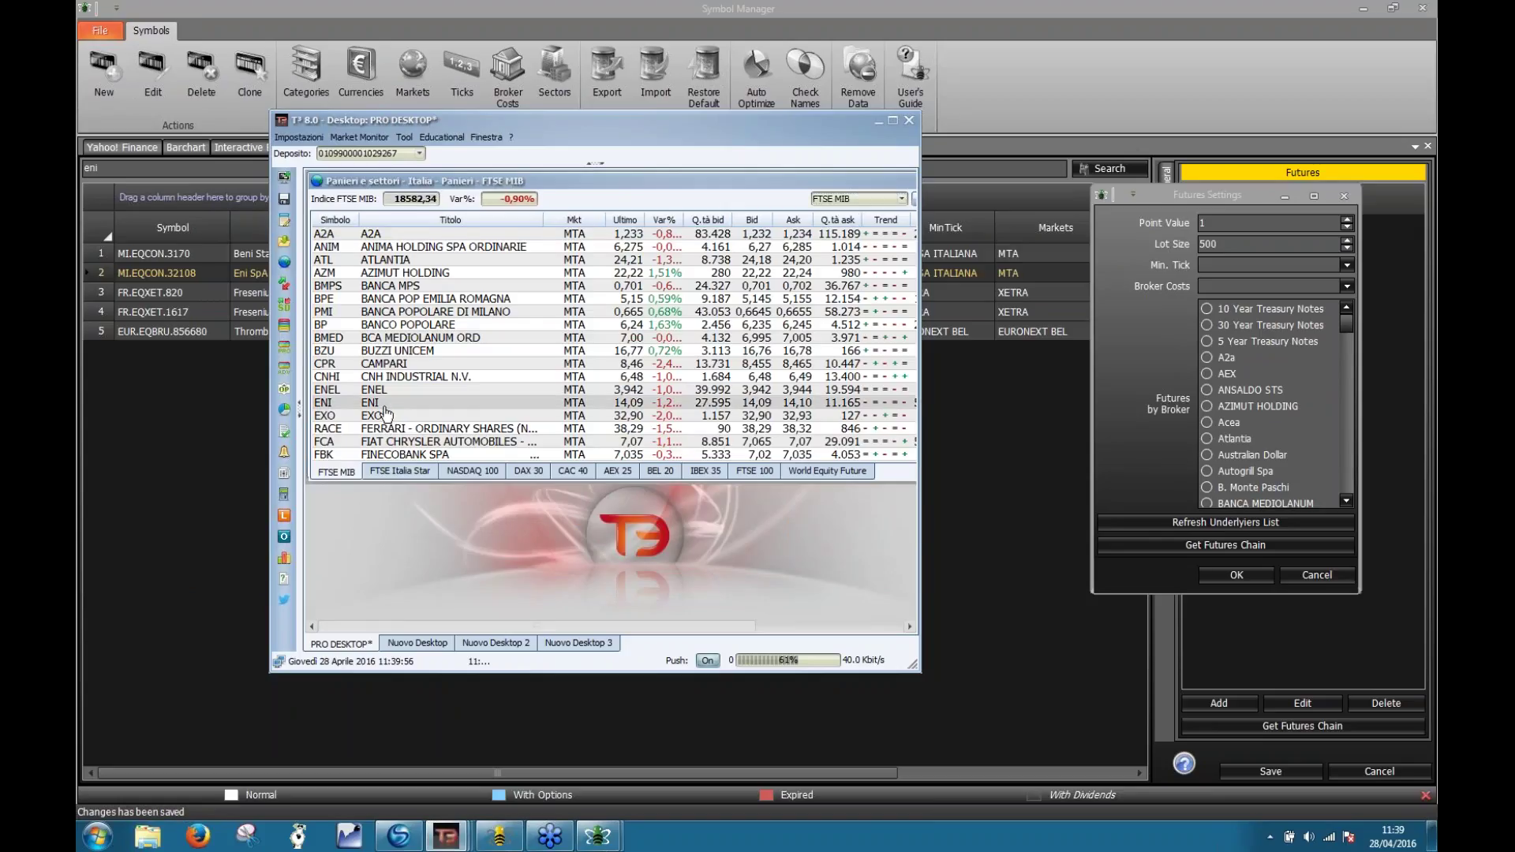
pyautogui.doubleClick(386, 412)
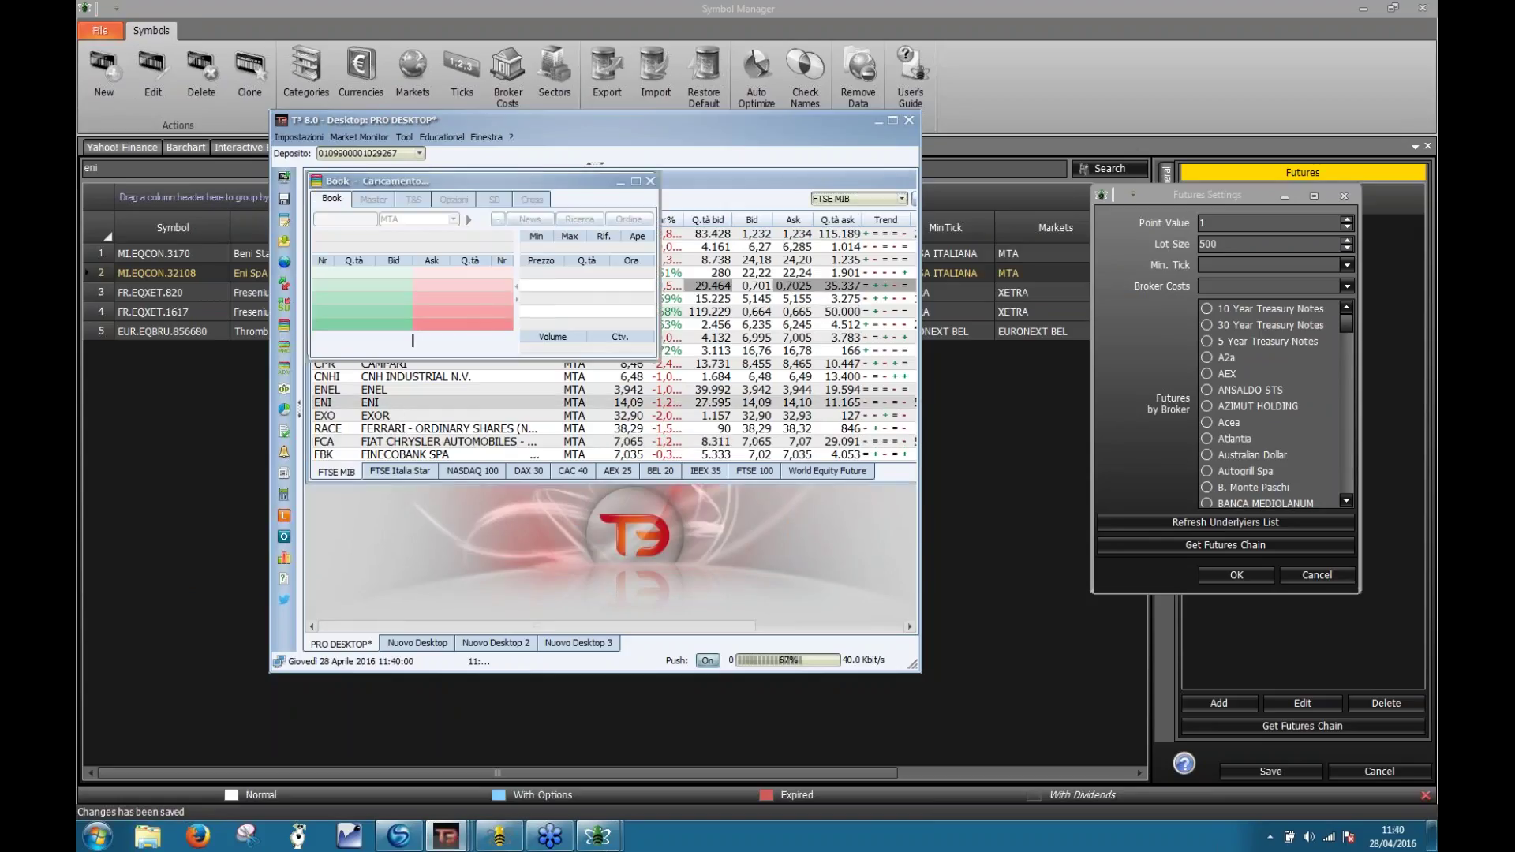
pyautogui.click(590, 220)
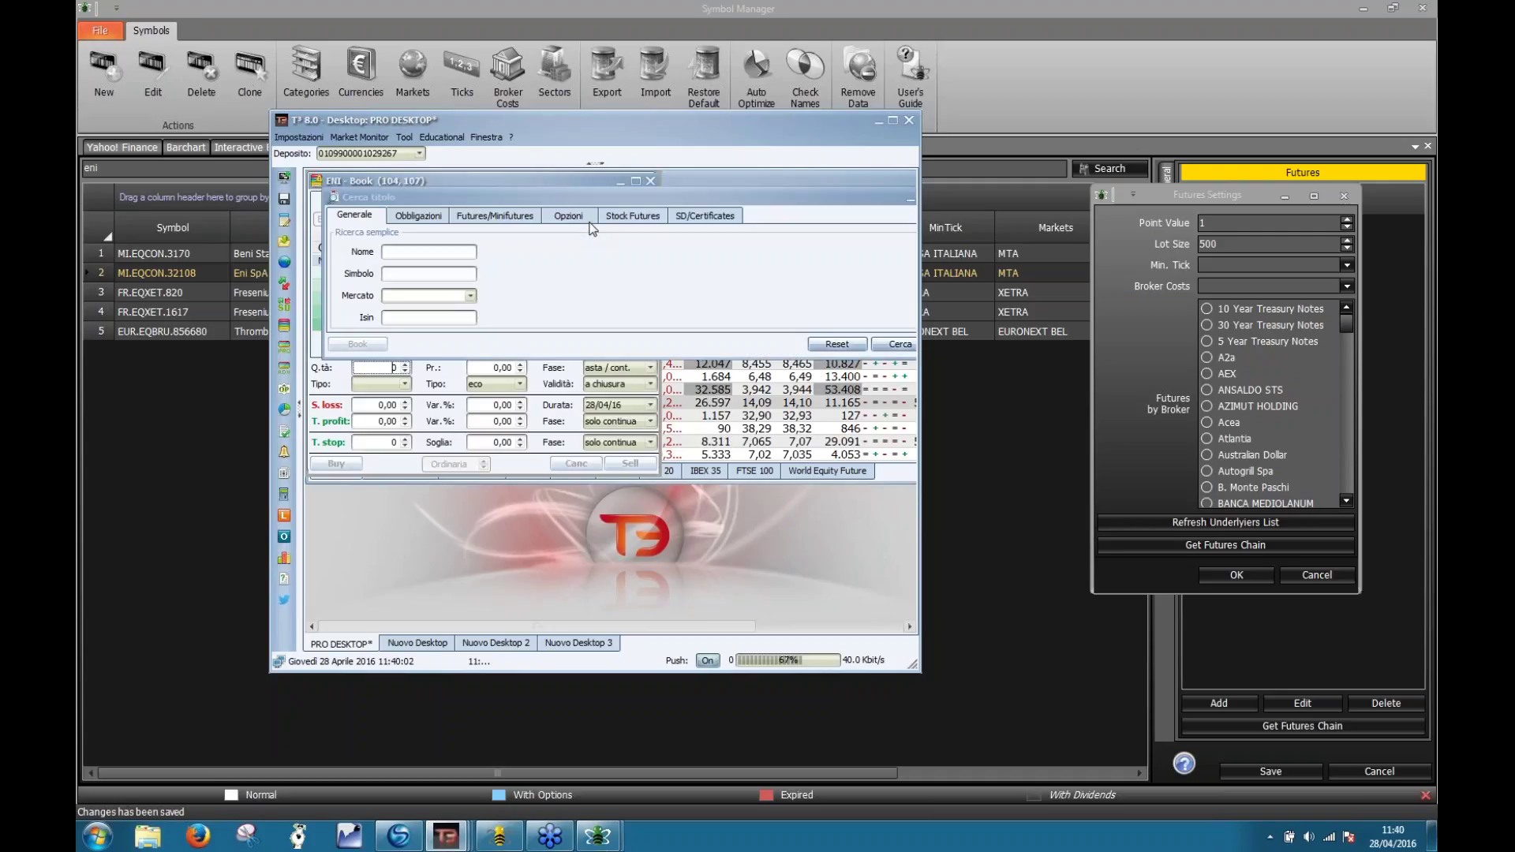
pyautogui.click(495, 215)
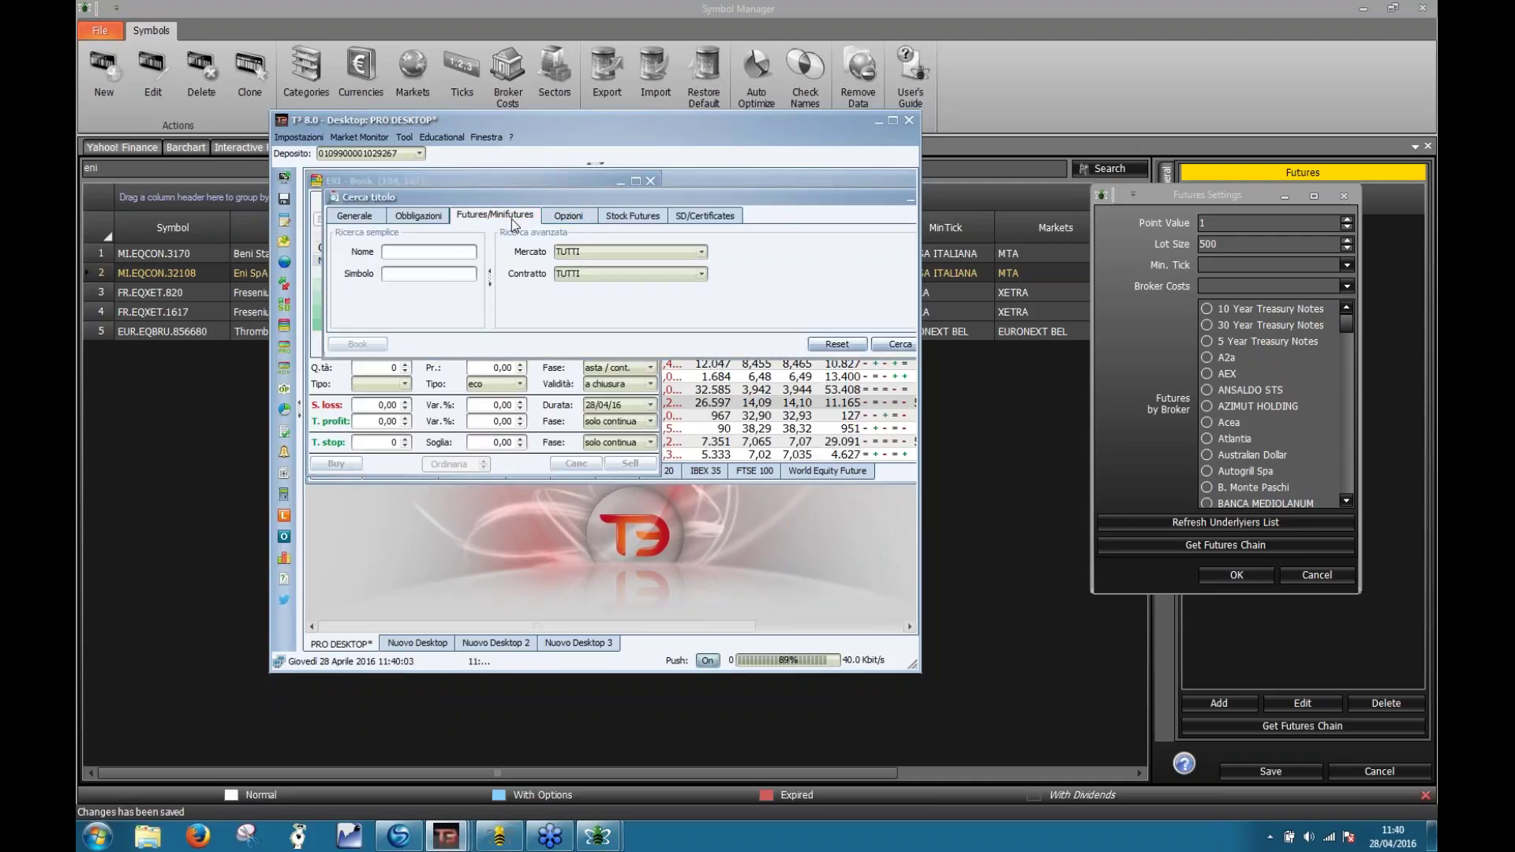
pyautogui.click(572, 252)
pyautogui.click(588, 281)
pyautogui.click(592, 276)
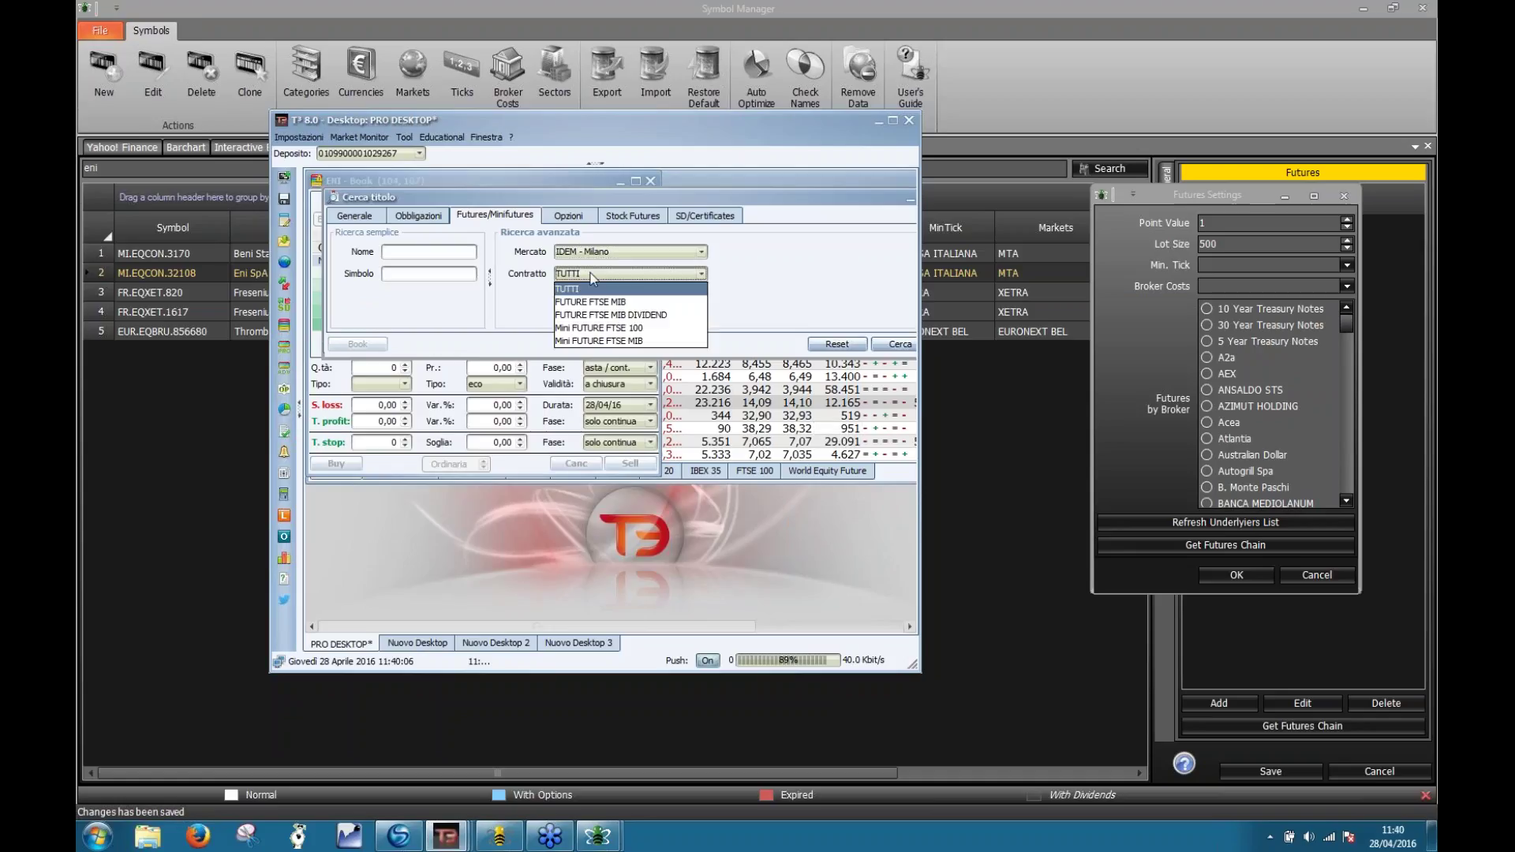
pyautogui.click(543, 257)
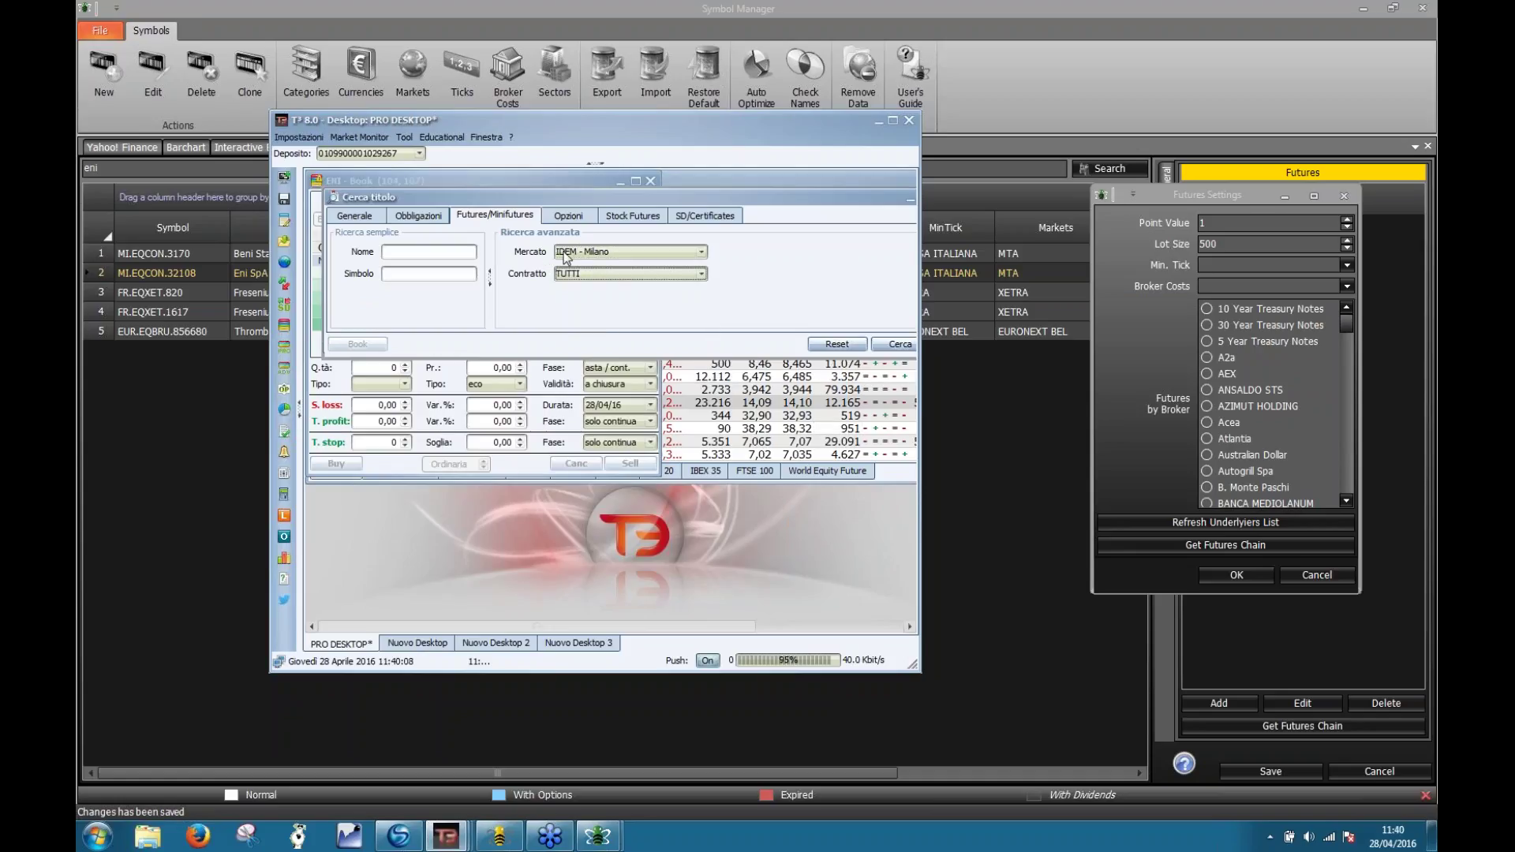
# - Search the stock futures with Eni as underlying and open the book of the 20/05/2016 contract
pyautogui.click(623, 221)
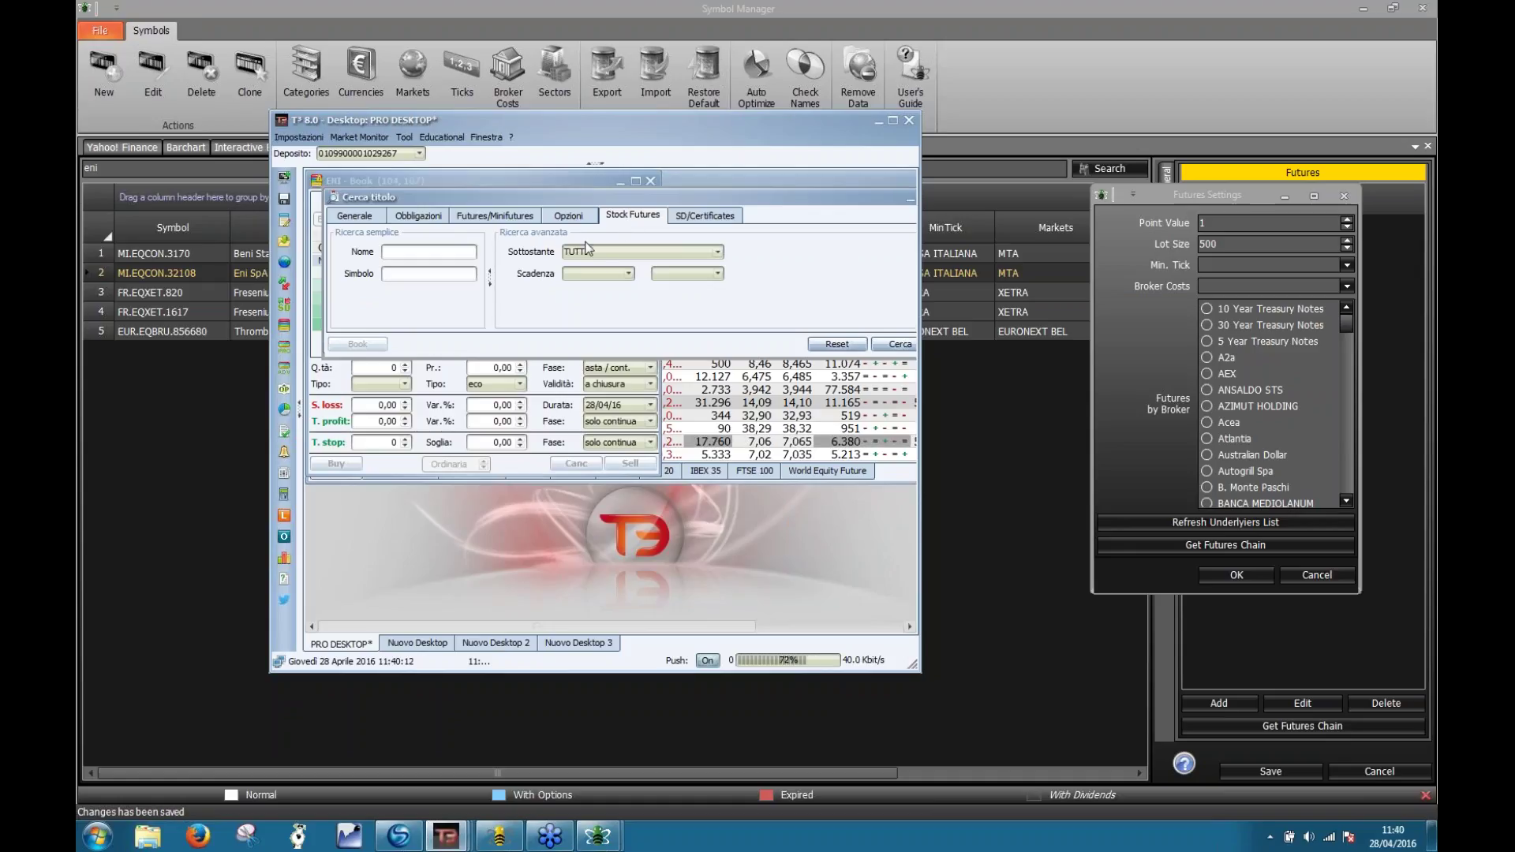
pyautogui.click(563, 253)
pyautogui.scroll(-10, 588, 308)
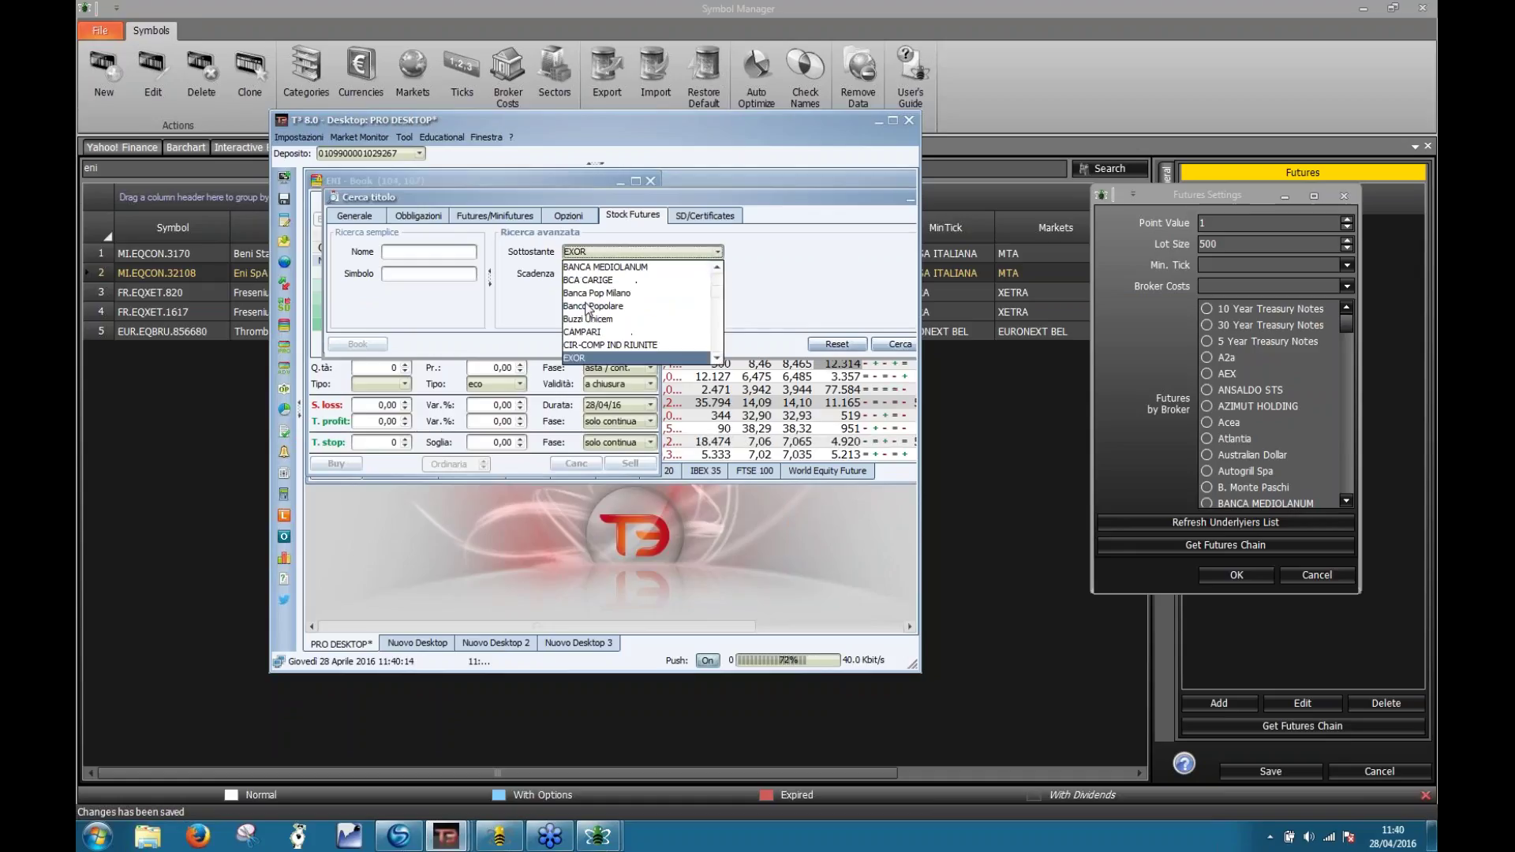
pyautogui.click(574, 359)
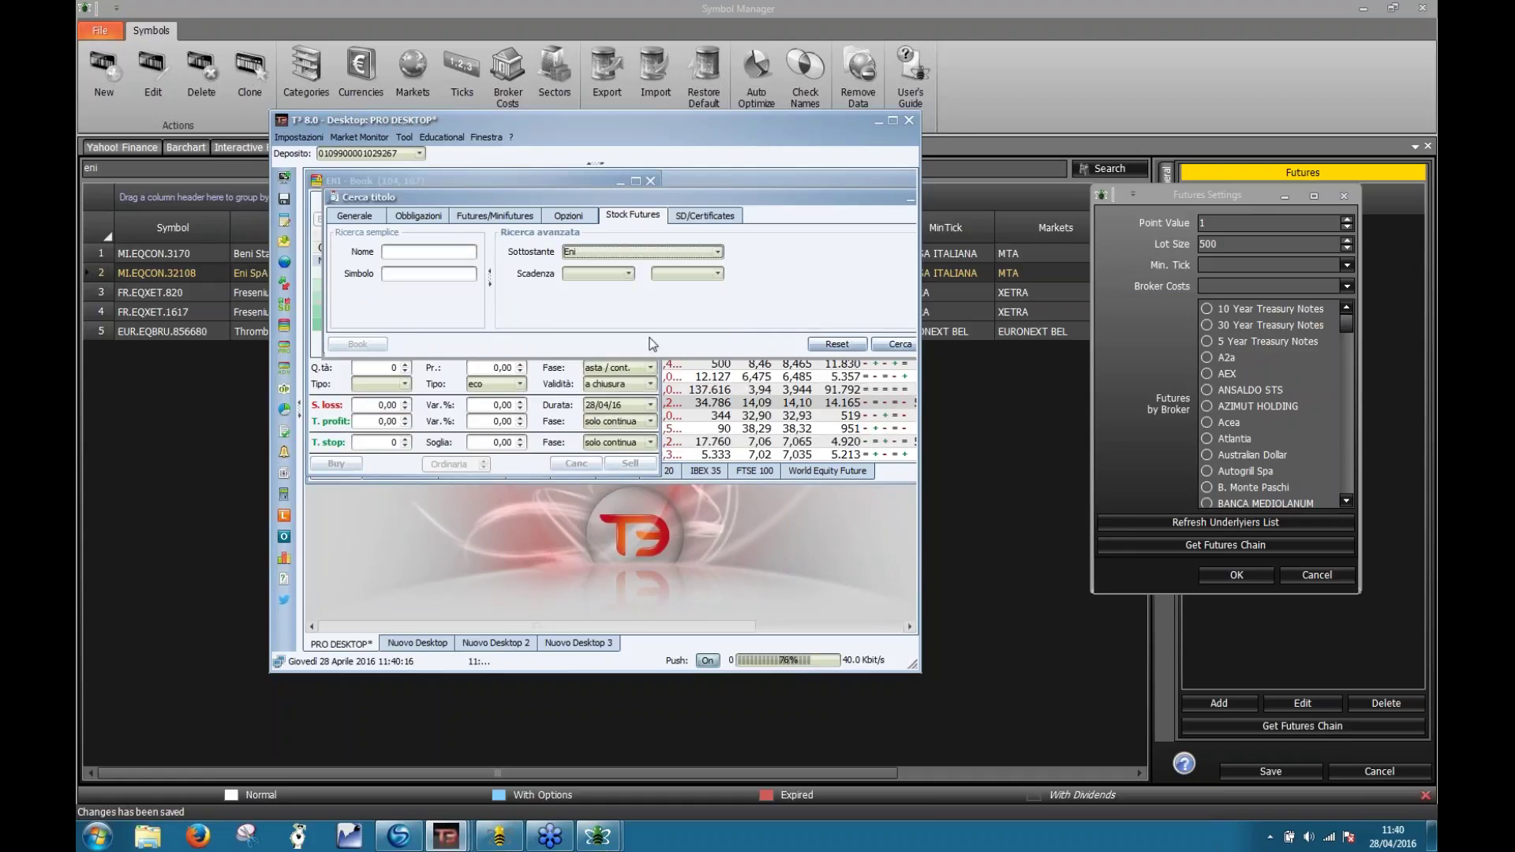
pyautogui.click(885, 347)
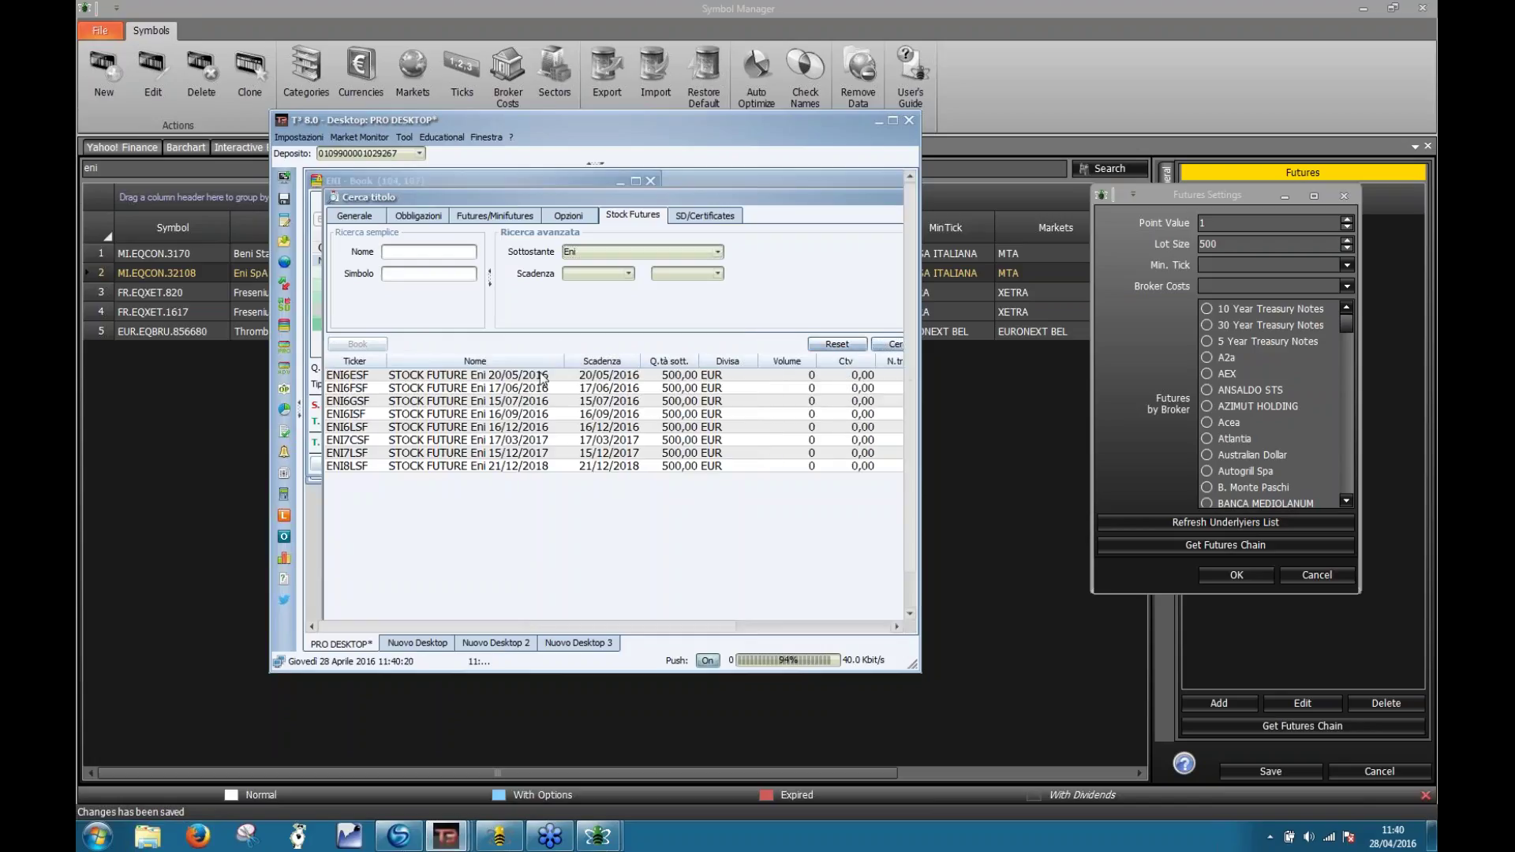
pyautogui.doubleClick(538, 377)
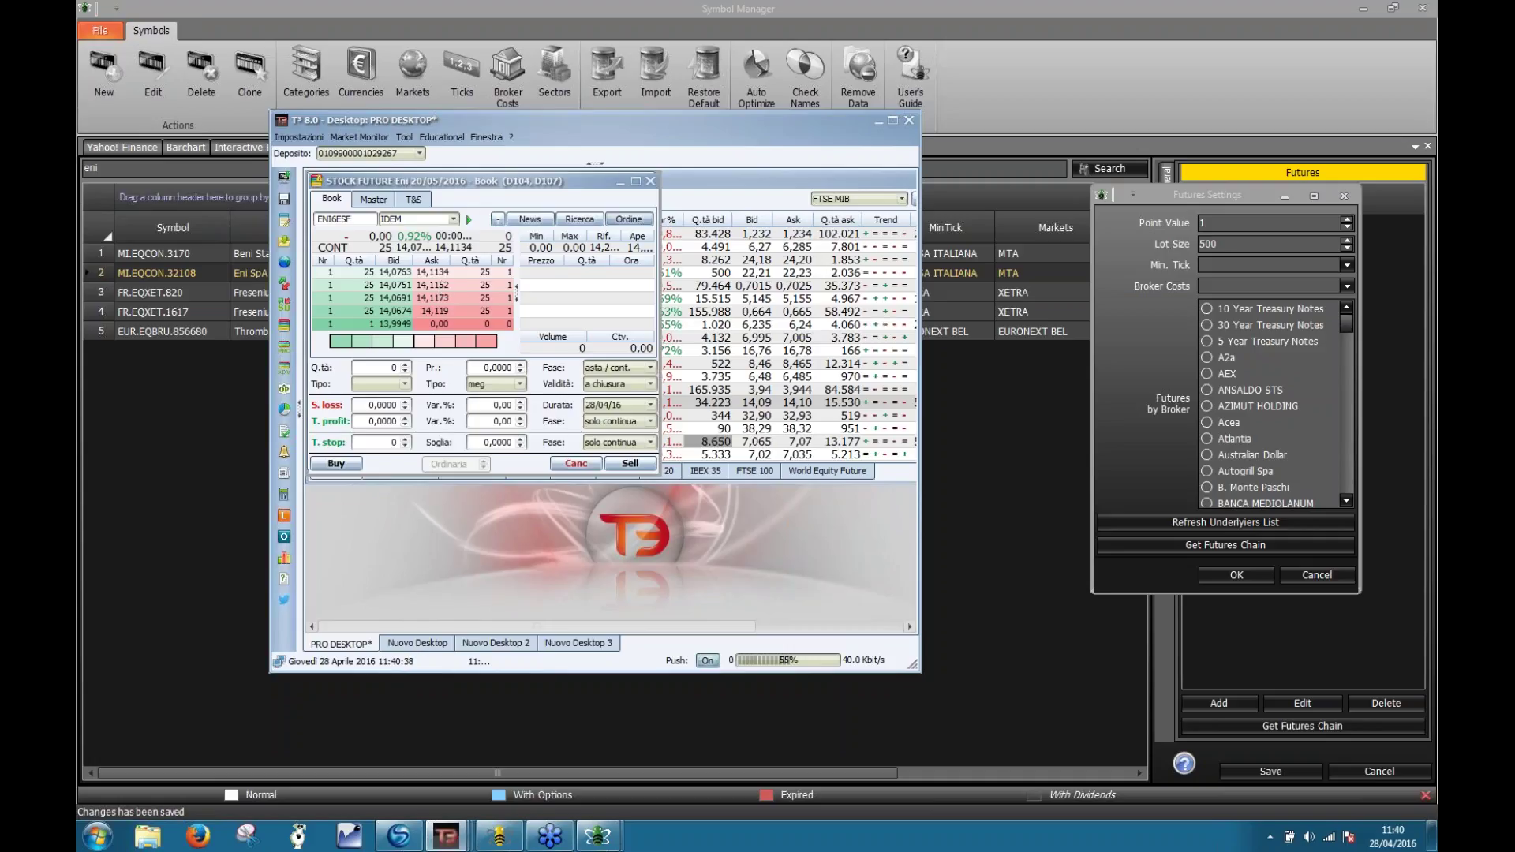
# - Set the futures' minimum tick to 0.0001 and broker costs to 0 in Symbol Manager's Futures Settings
pyautogui.click(1219, 265)
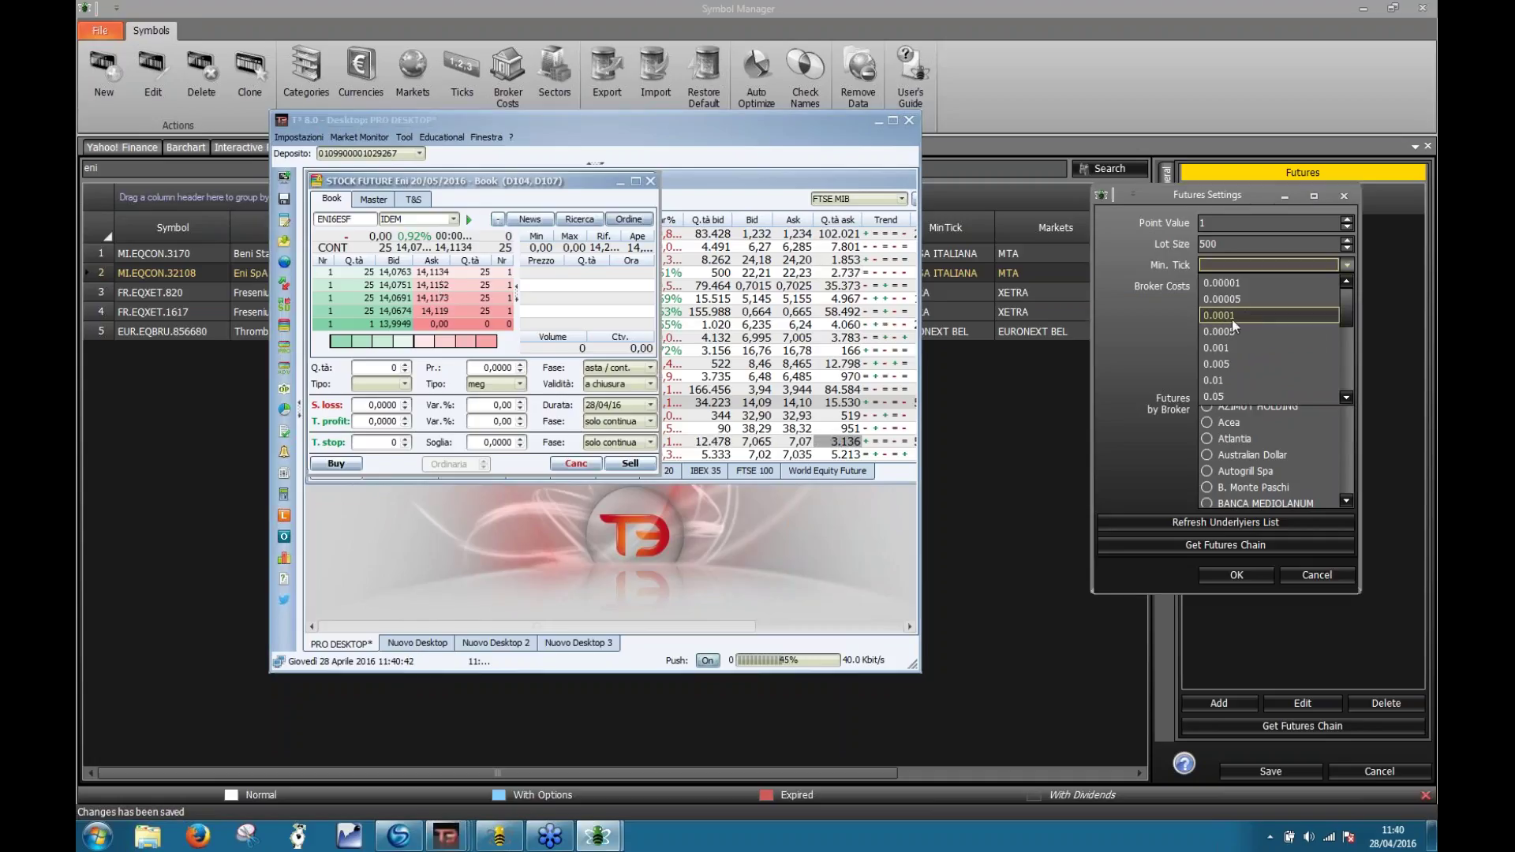
pyautogui.click(1233, 317)
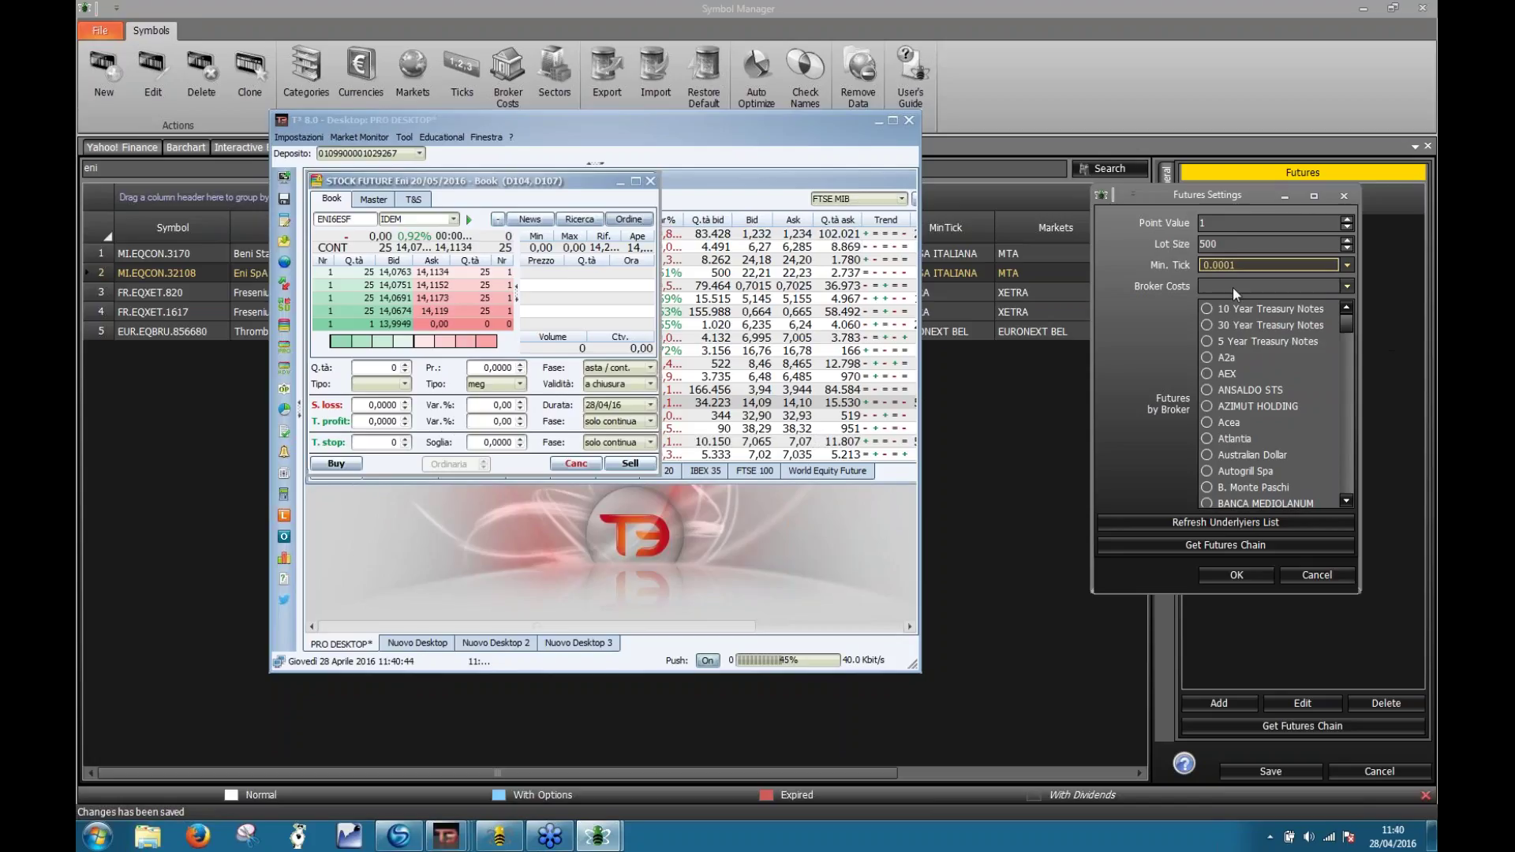
pyautogui.click(1232, 288)
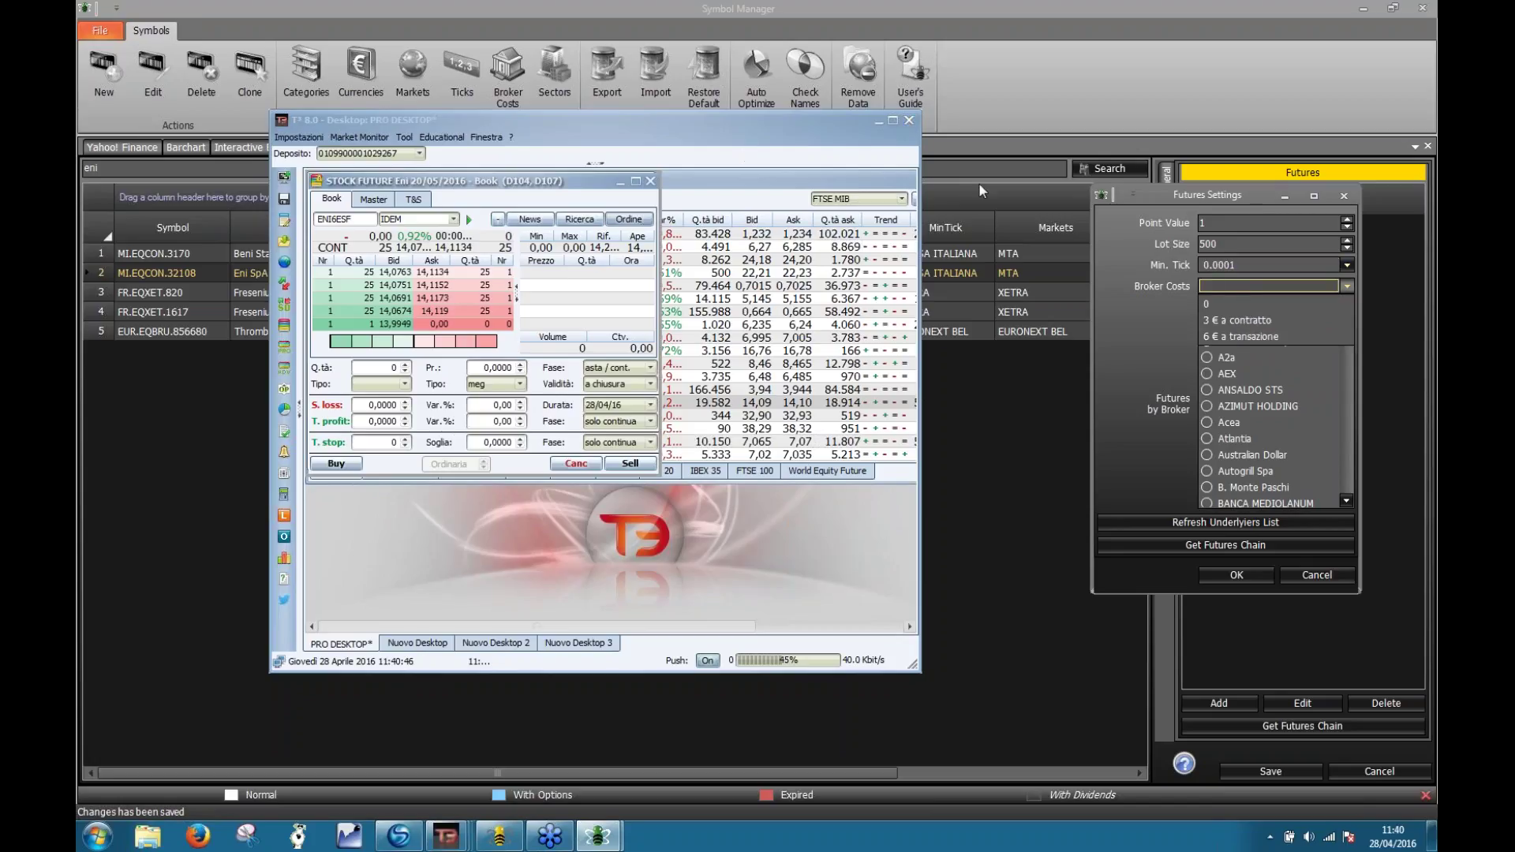
pyautogui.click(1255, 305)
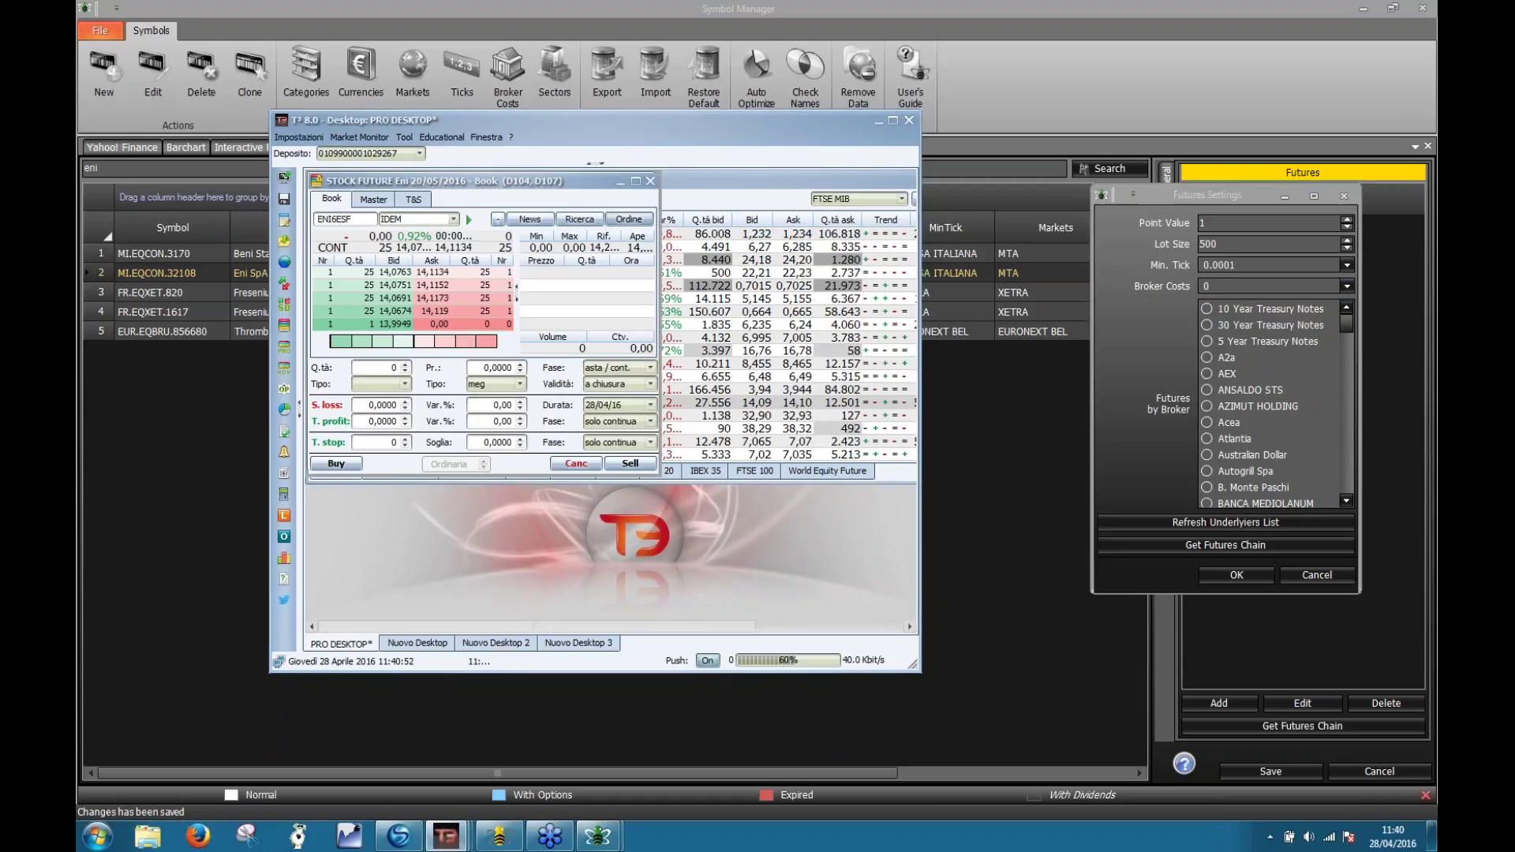
# - Choose Eni as the broker's future, preview its futures chain and confirm the futures settings
pyautogui.moveTo(1348, 323); pyautogui.dragTo(1348, 393)
pyautogui.click(1214, 373)
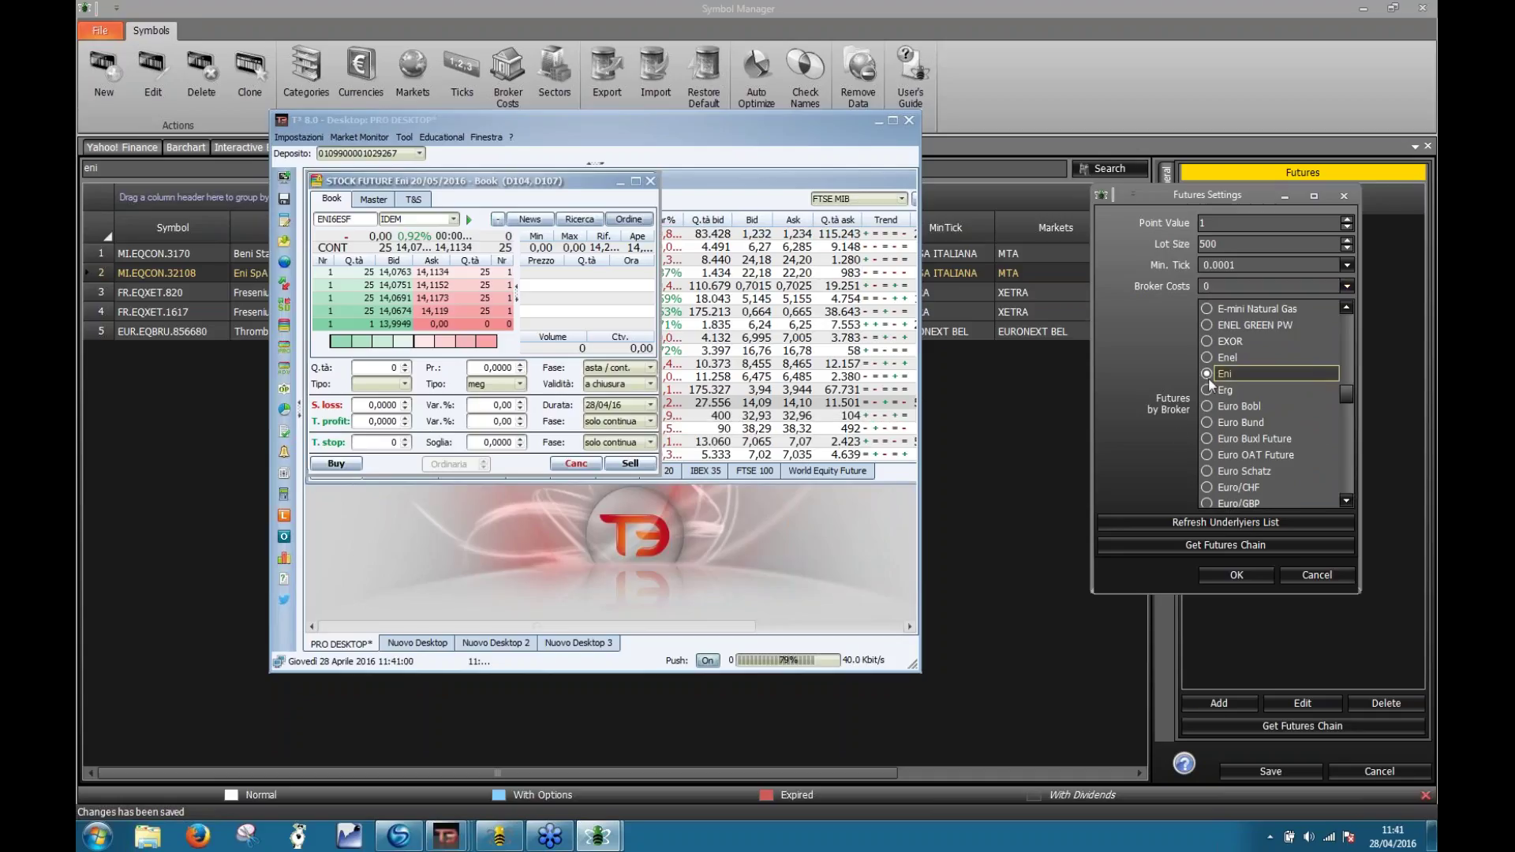
pyautogui.moveTo(745, 125); pyautogui.dragTo(655, 136)
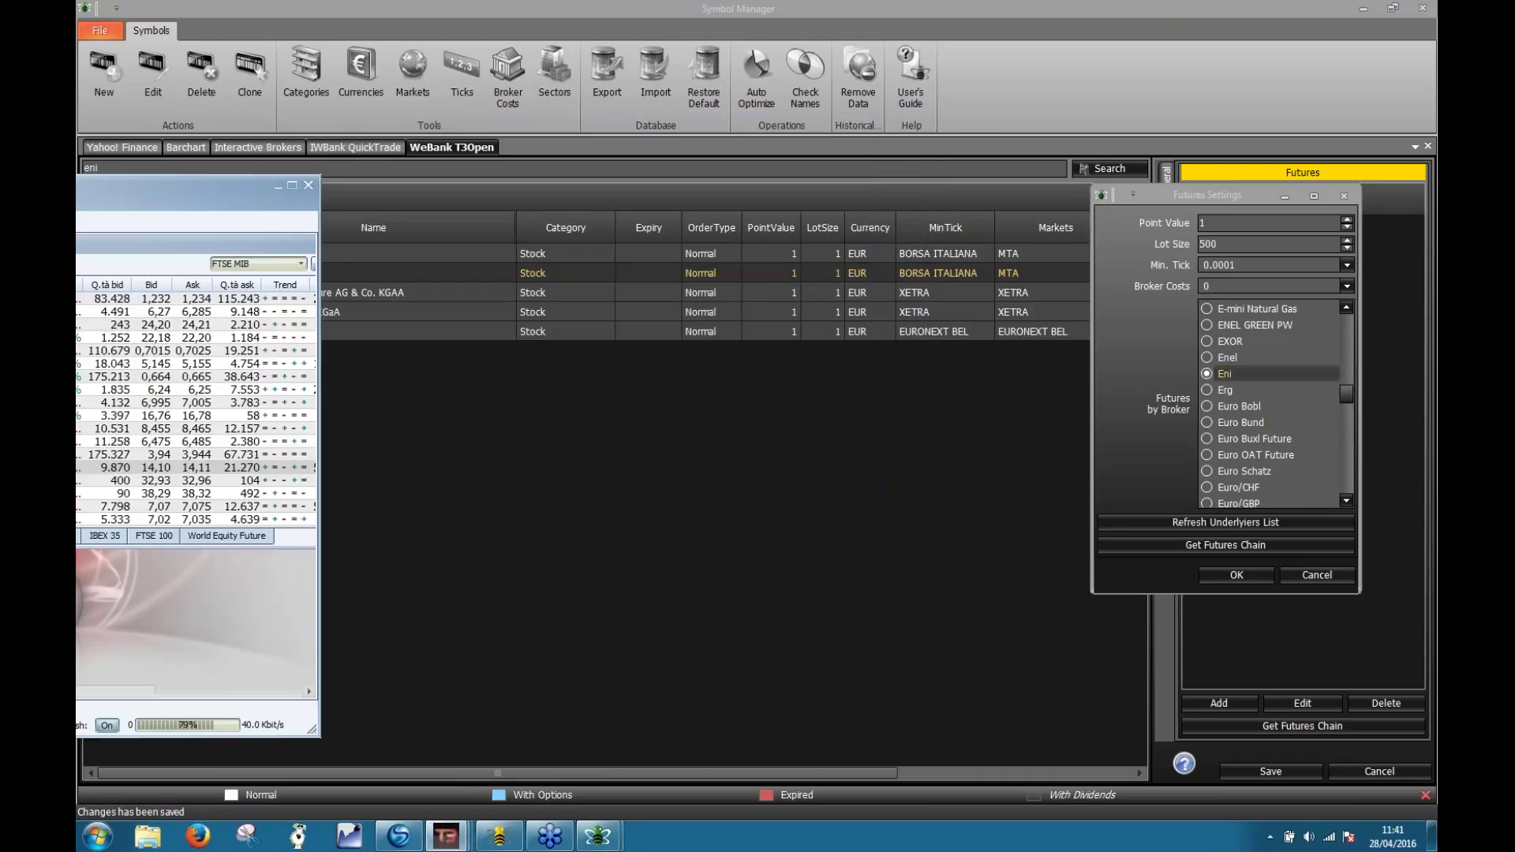
pyautogui.click(1204, 553)
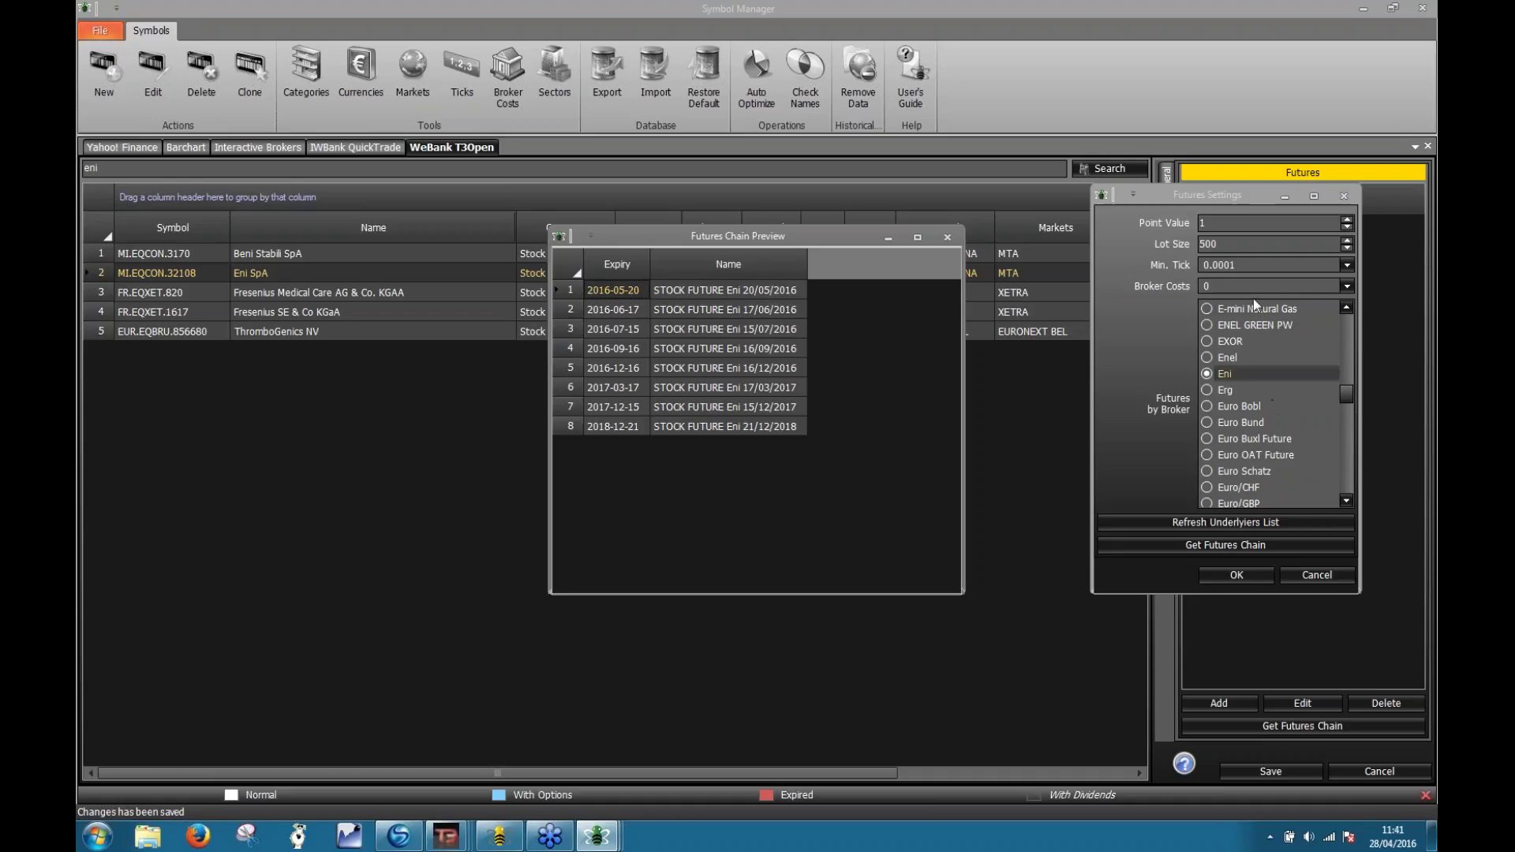
pyautogui.click(946, 239)
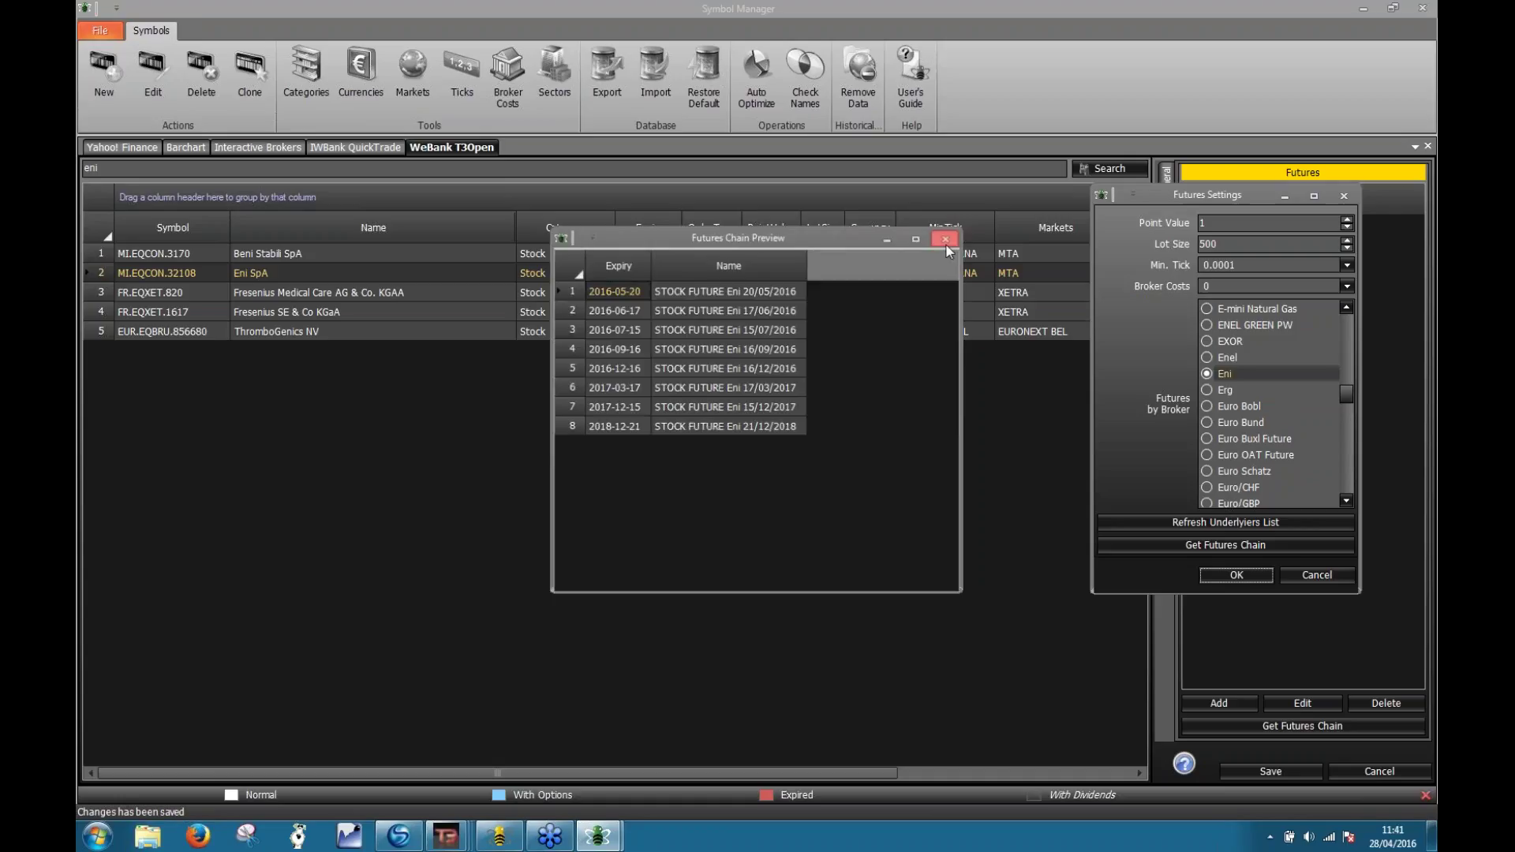
pyautogui.click(1253, 576)
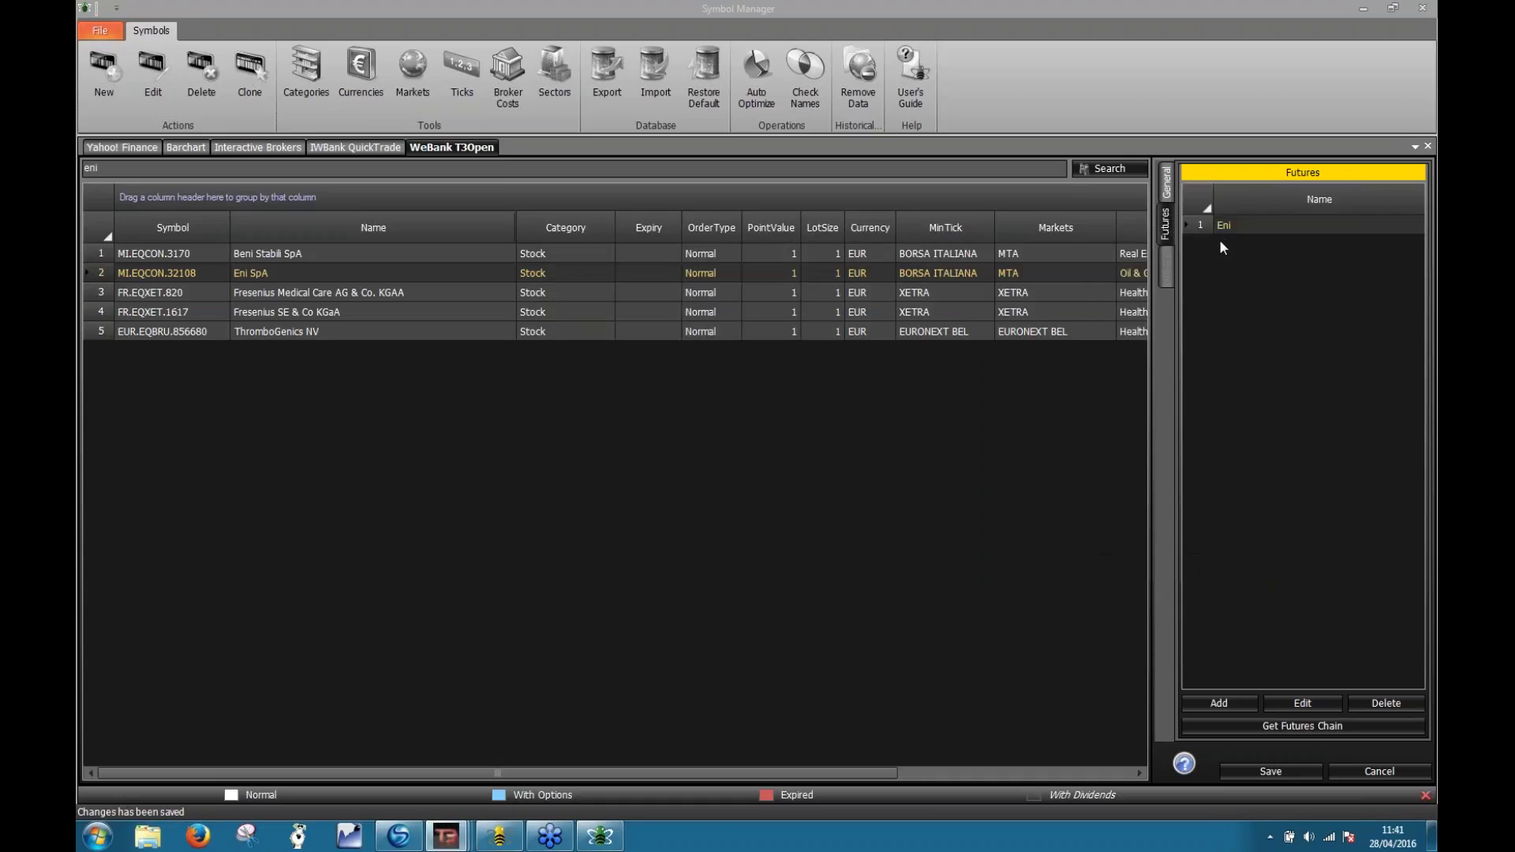
# - Save the Eni SpA symbol, filter the list by "eni" again and reopen Eni SpA for editing
pyautogui.click(1304, 768)
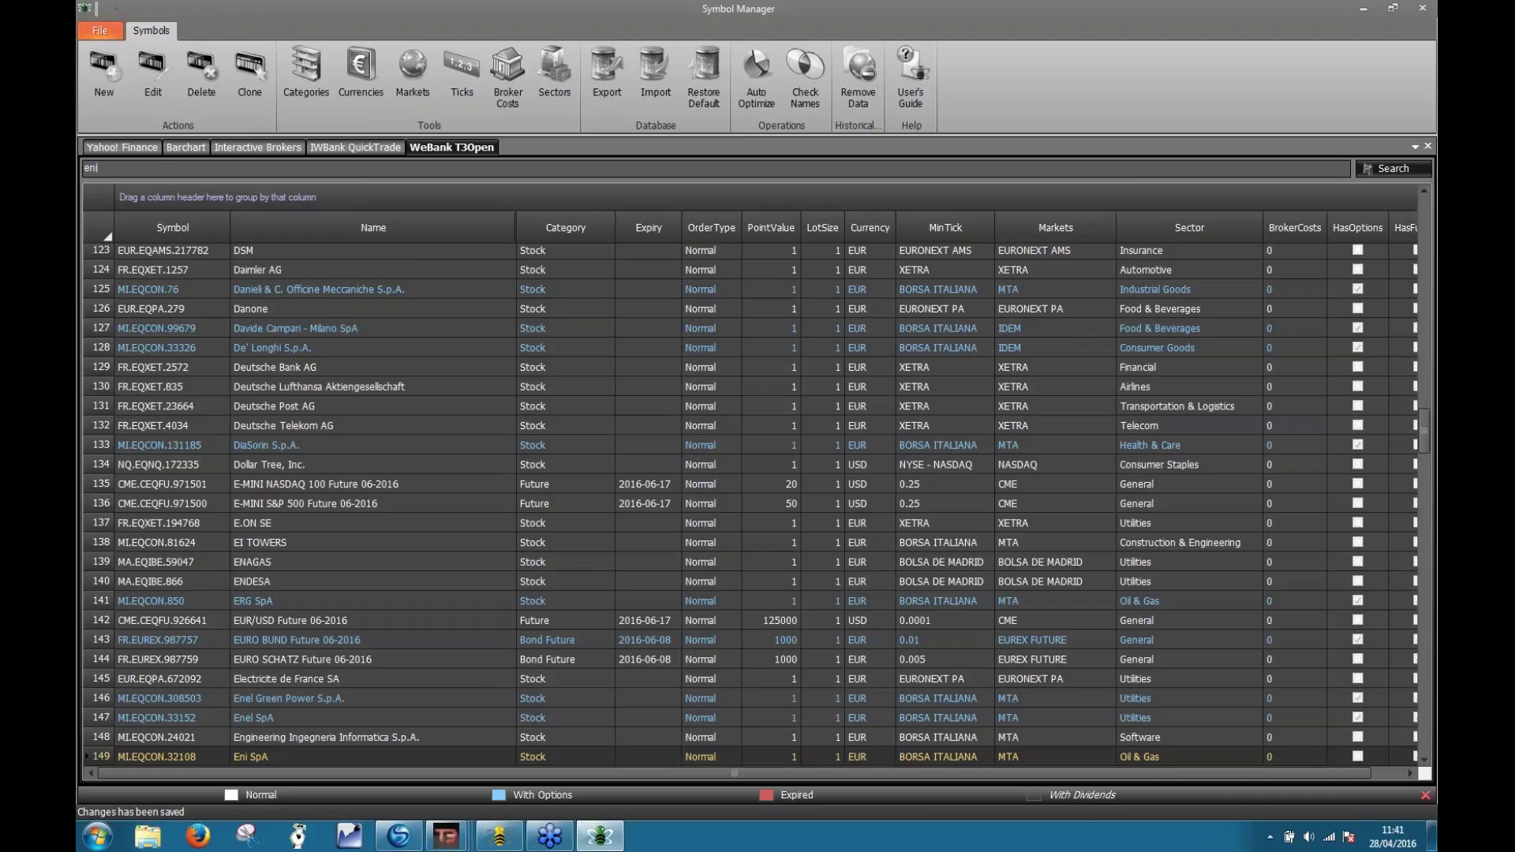
pyautogui.press('Return')
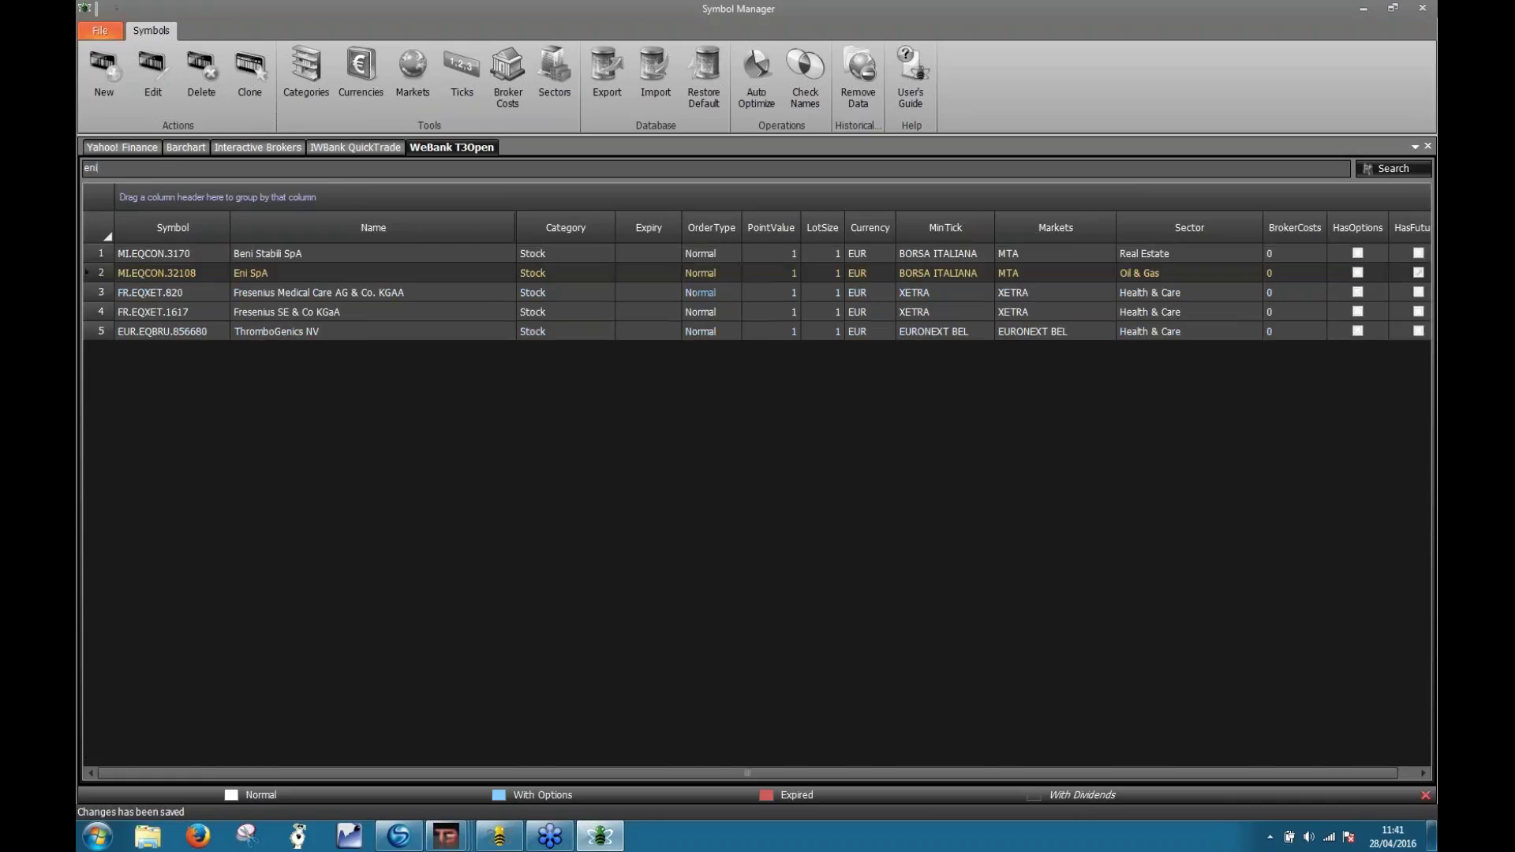
pyautogui.doubleClick(249, 273)
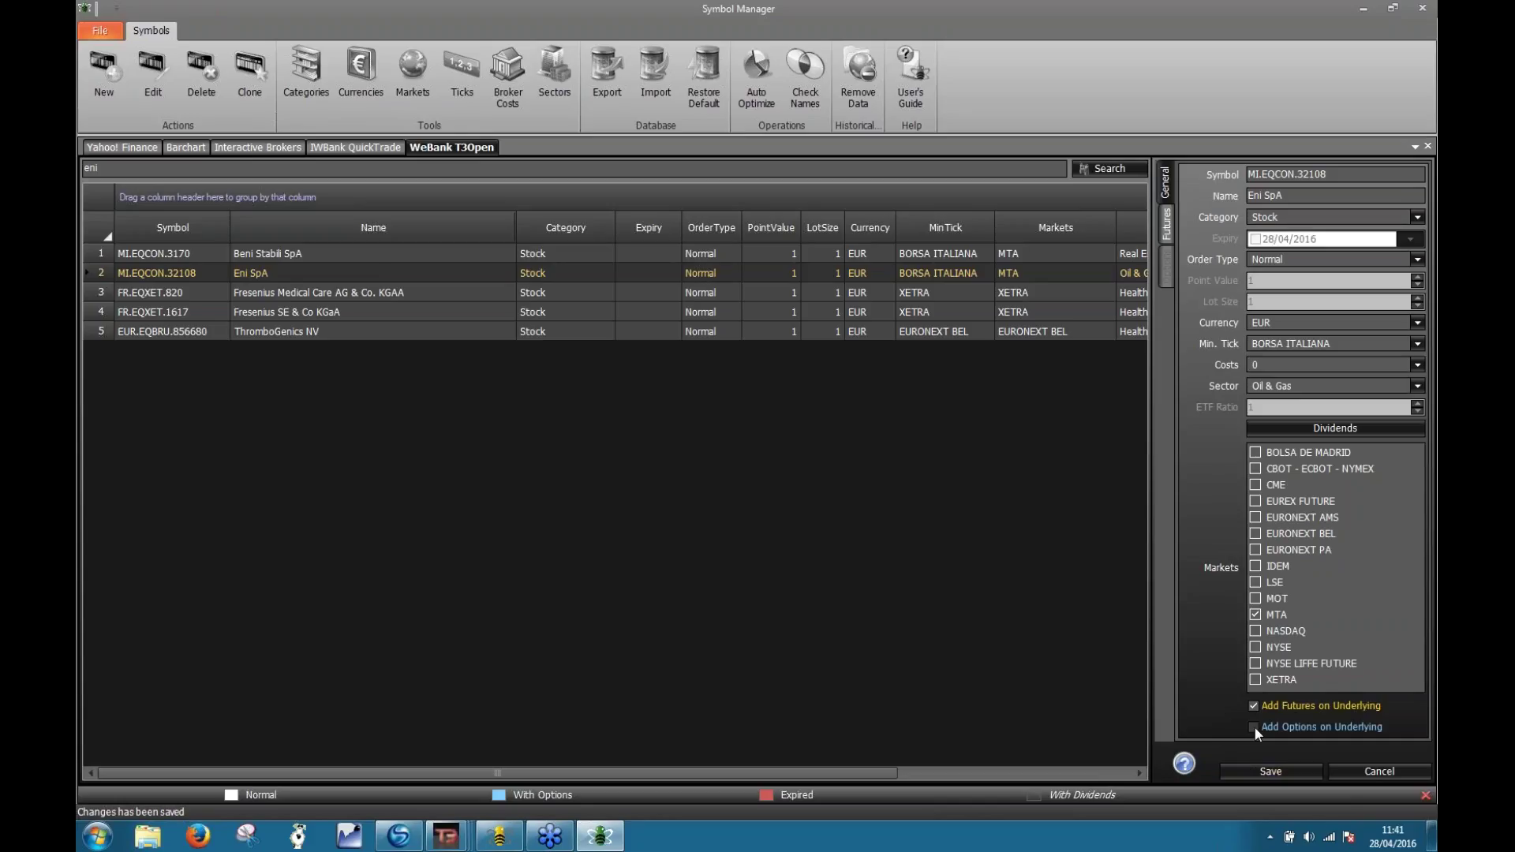
# - Enable options on the Eni SpA underlying and set the options' lot size to 500
pyautogui.click(1254, 726)
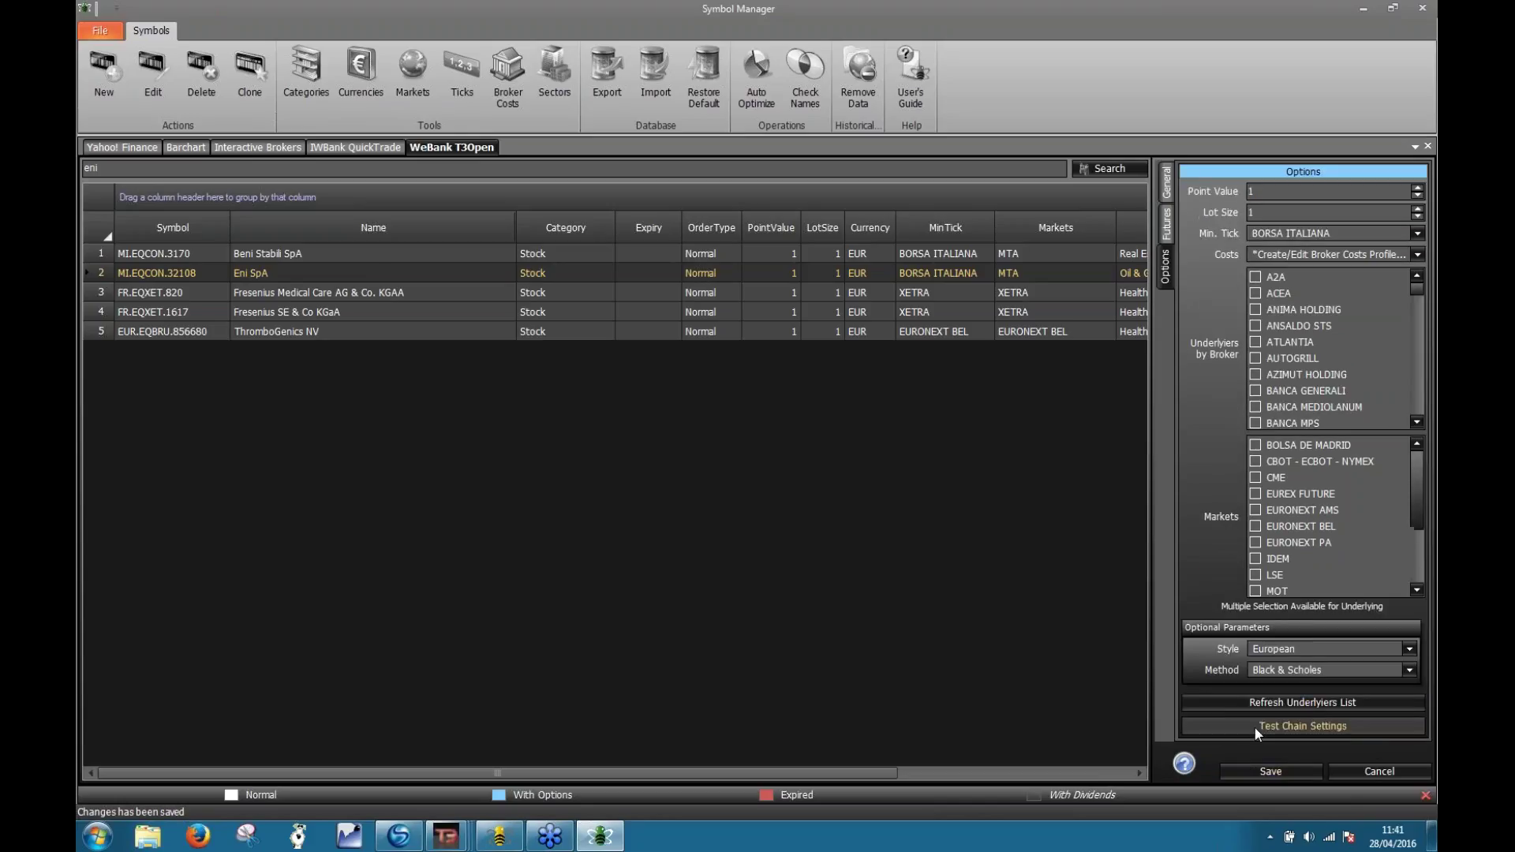
pyautogui.click(1312, 191)
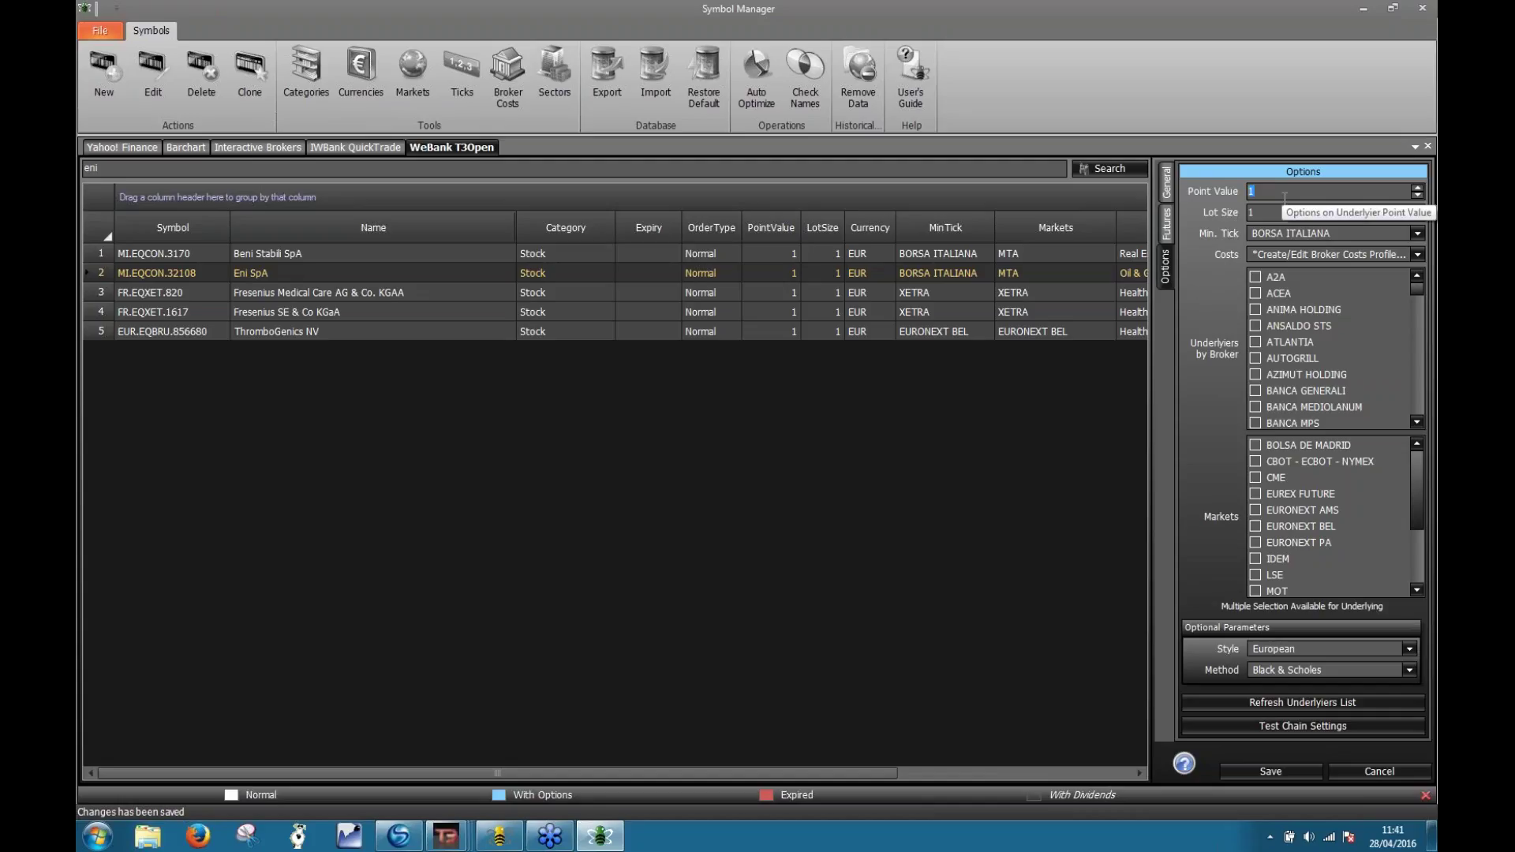
pyautogui.press('Tab')
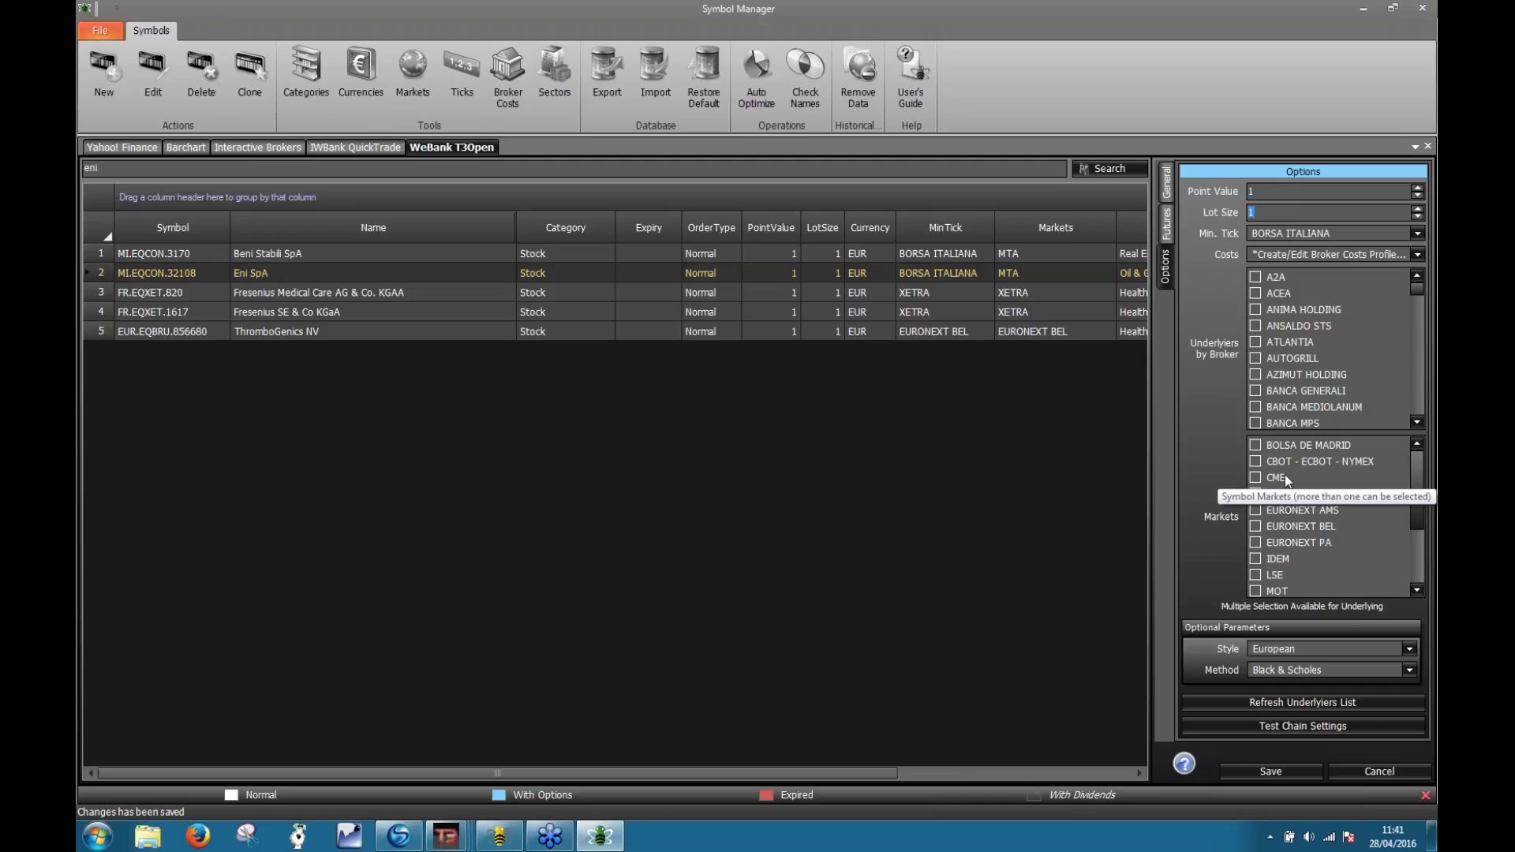
pyautogui.write('500')
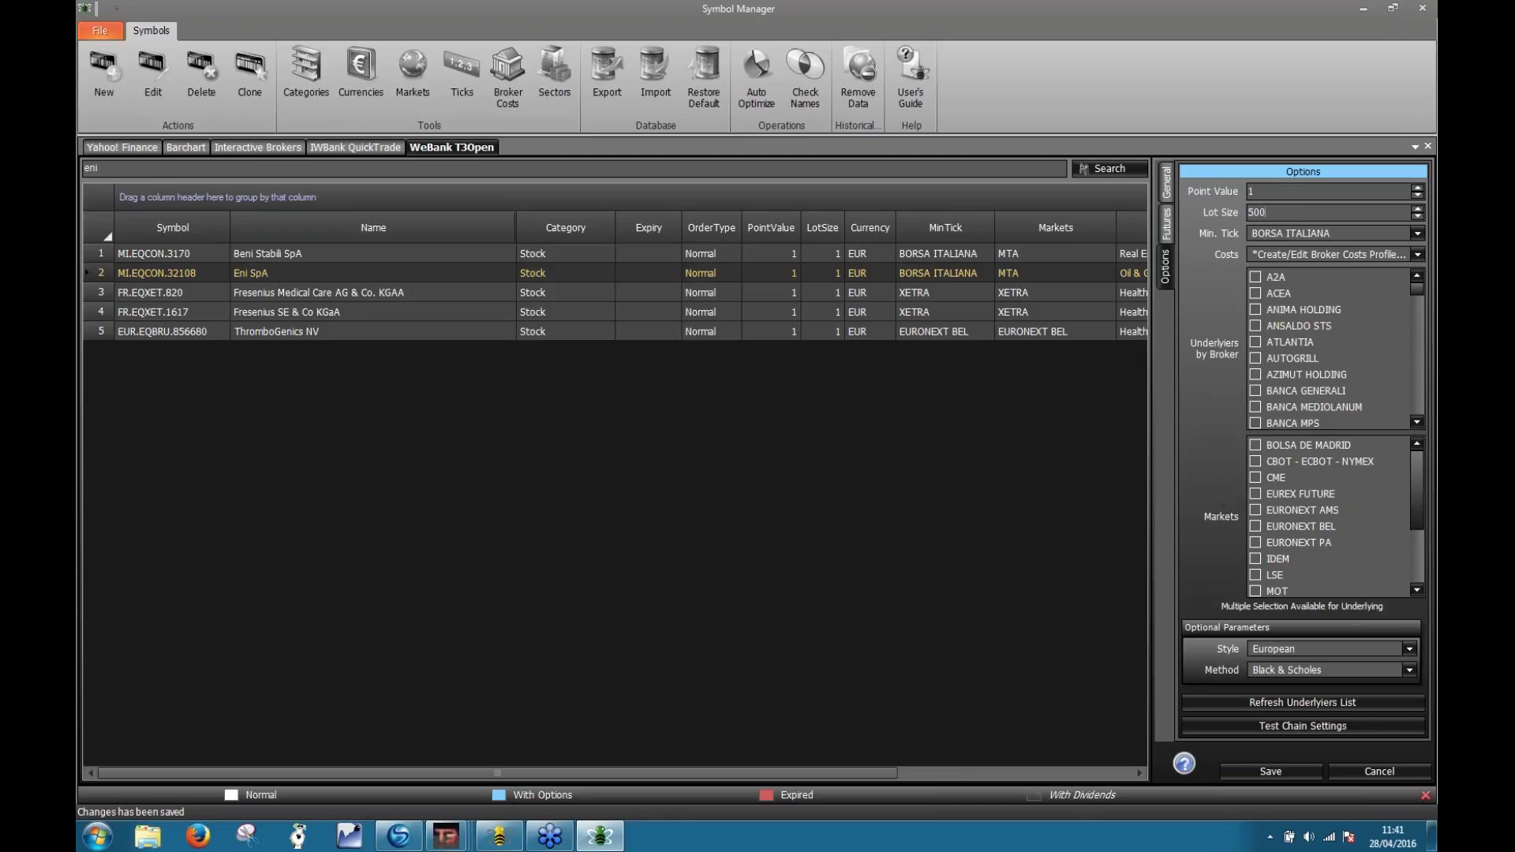
# - Switch to the T3 trading platform and load the IDEM option chain for the ENI underlying in the Option Panel
pyautogui.click(1293, 233)
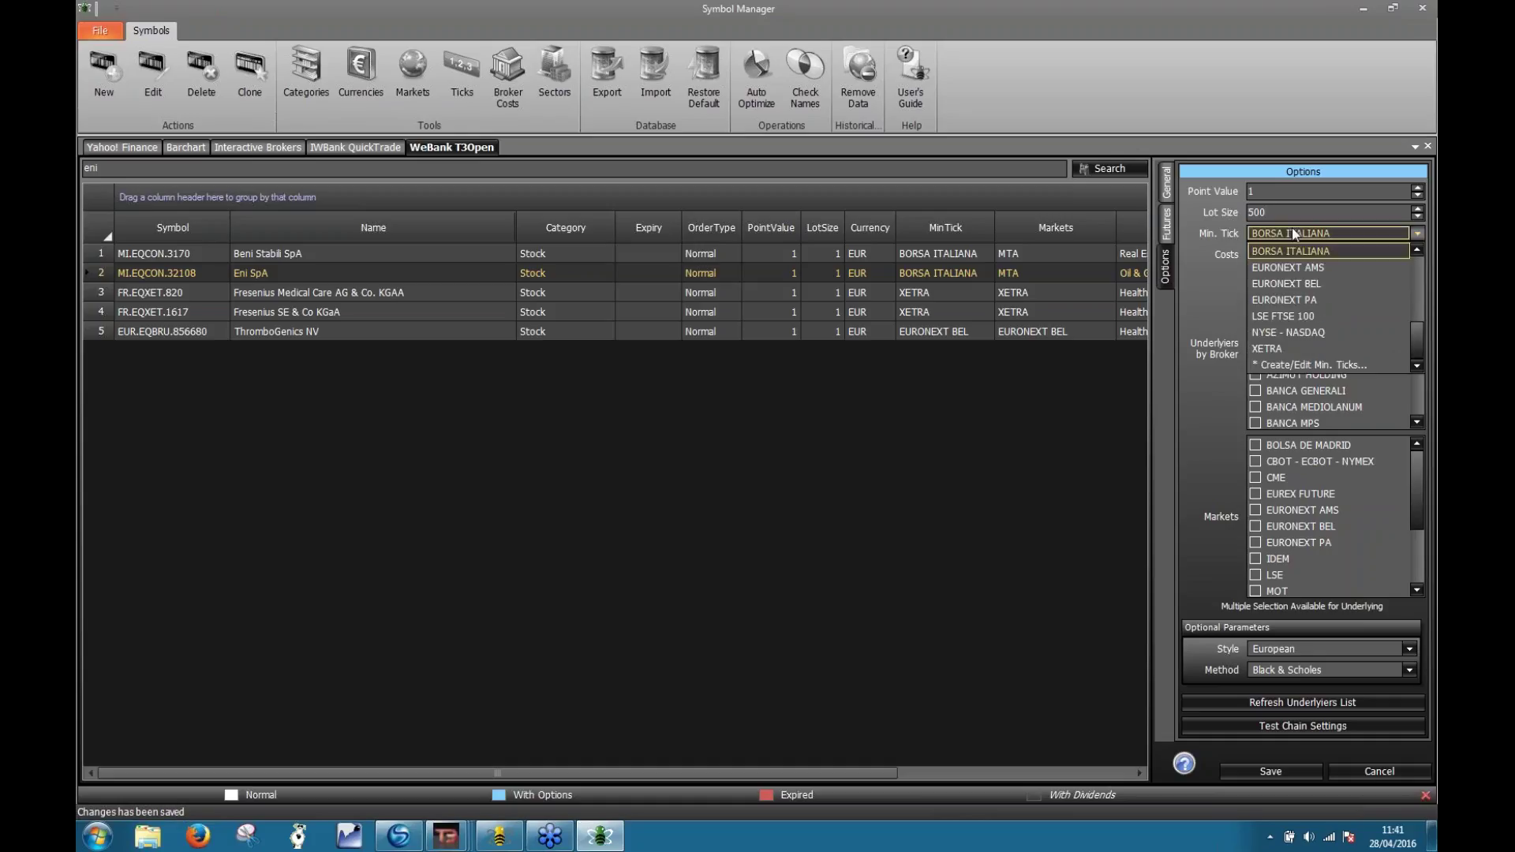
pyautogui.click(1172, 259)
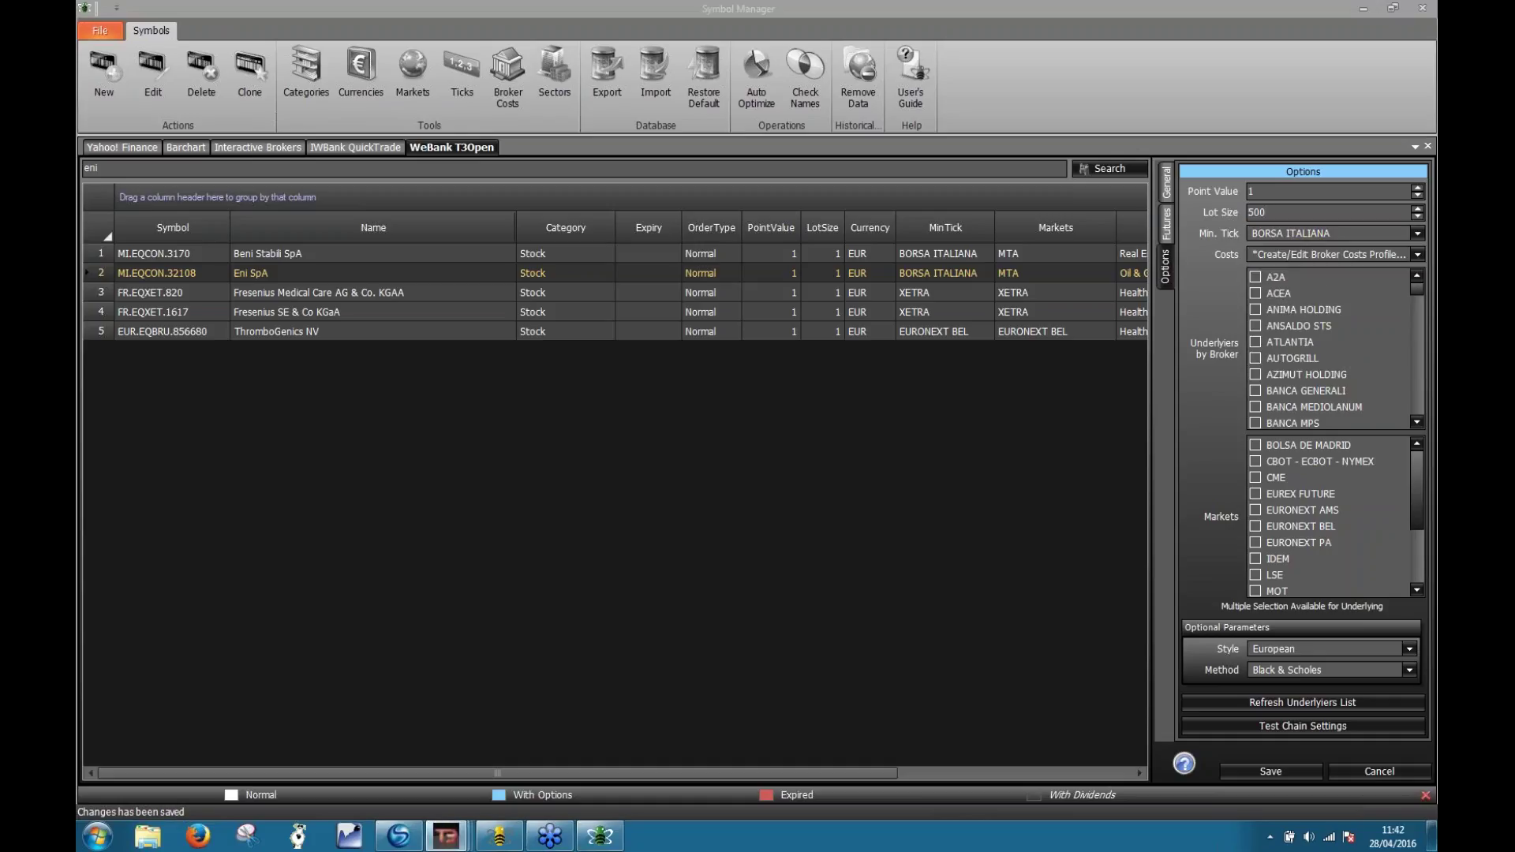
pyautogui.click(446, 837)
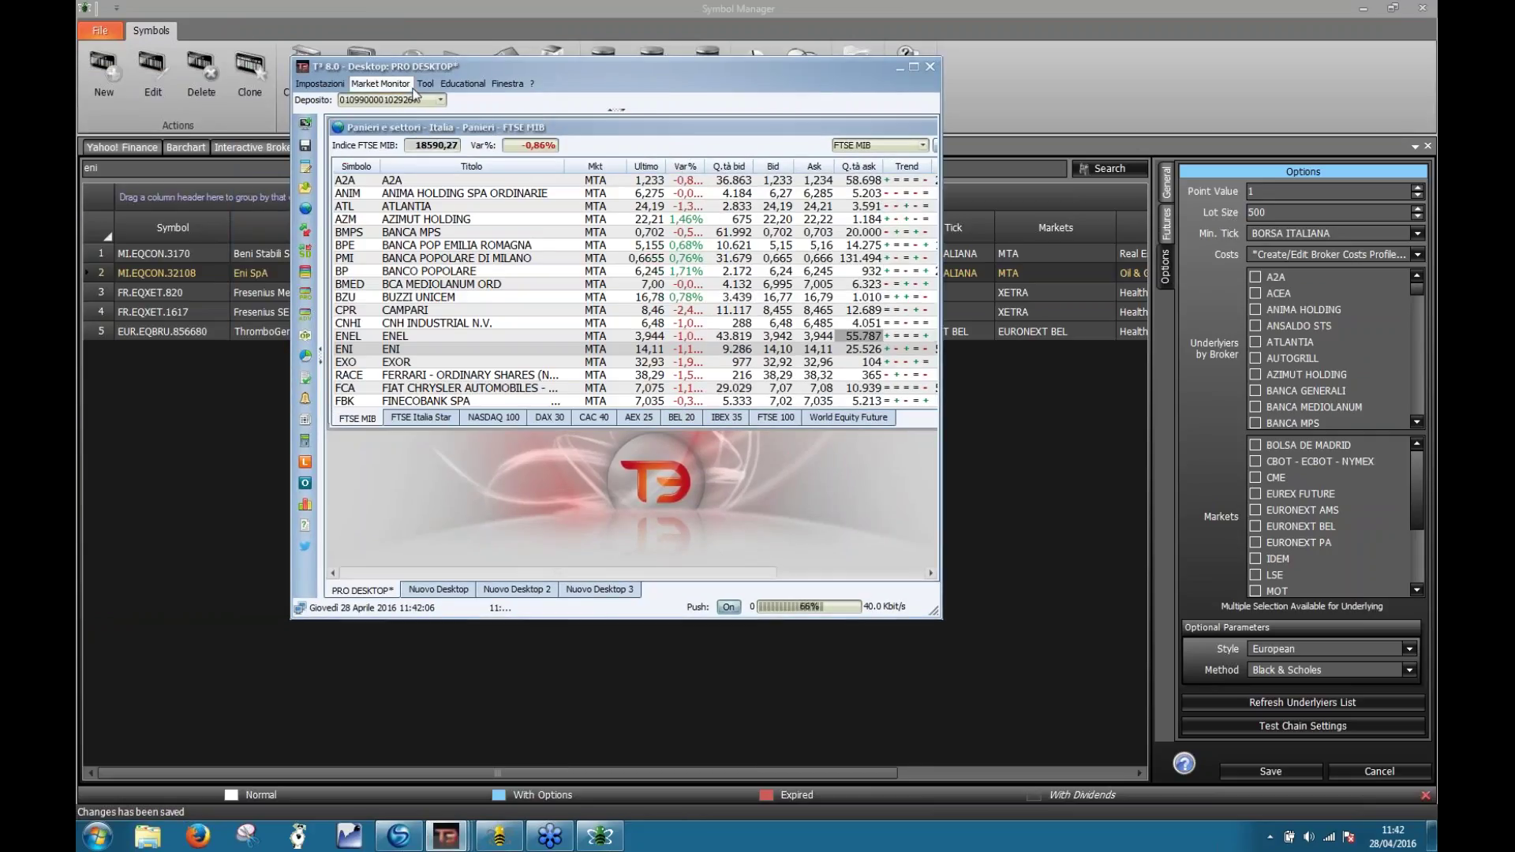
pyautogui.click(303, 336)
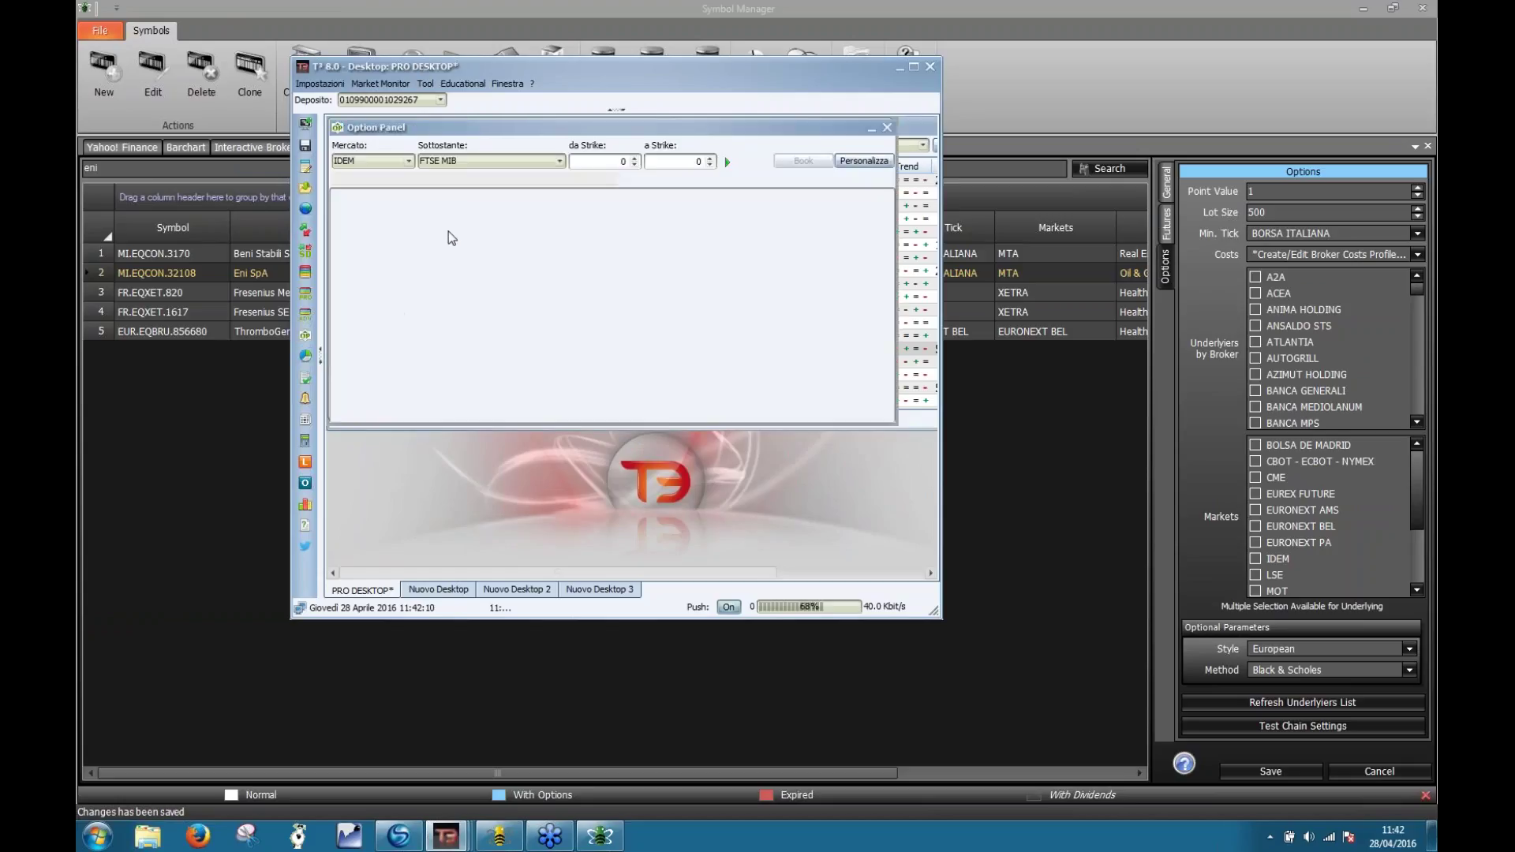
pyautogui.click(440, 161)
pyautogui.scroll(-5, 431, 241)
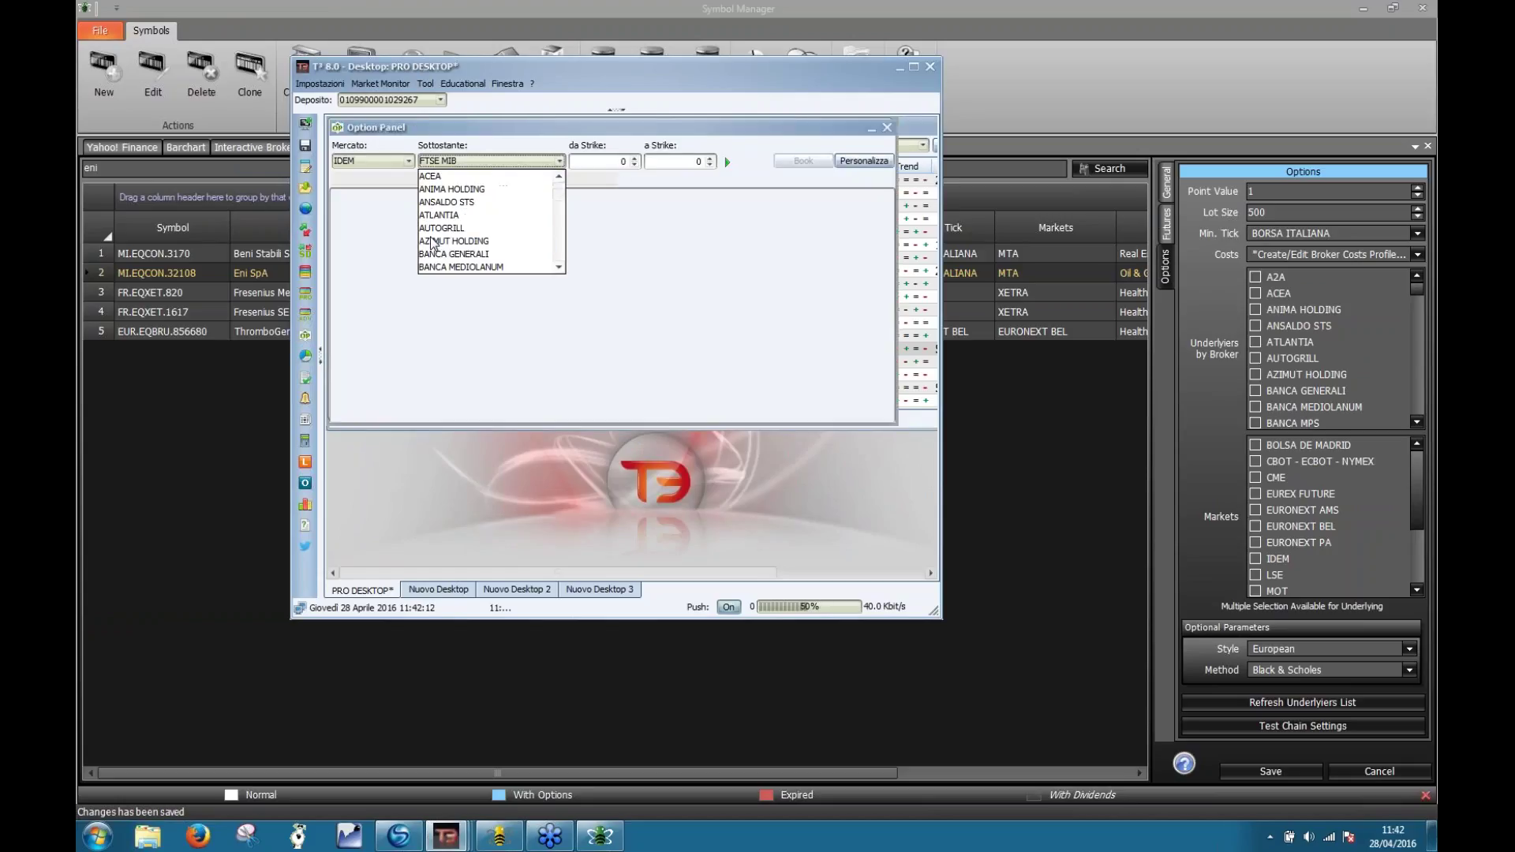
pyautogui.scroll(-2, 431, 241)
pyautogui.click(432, 267)
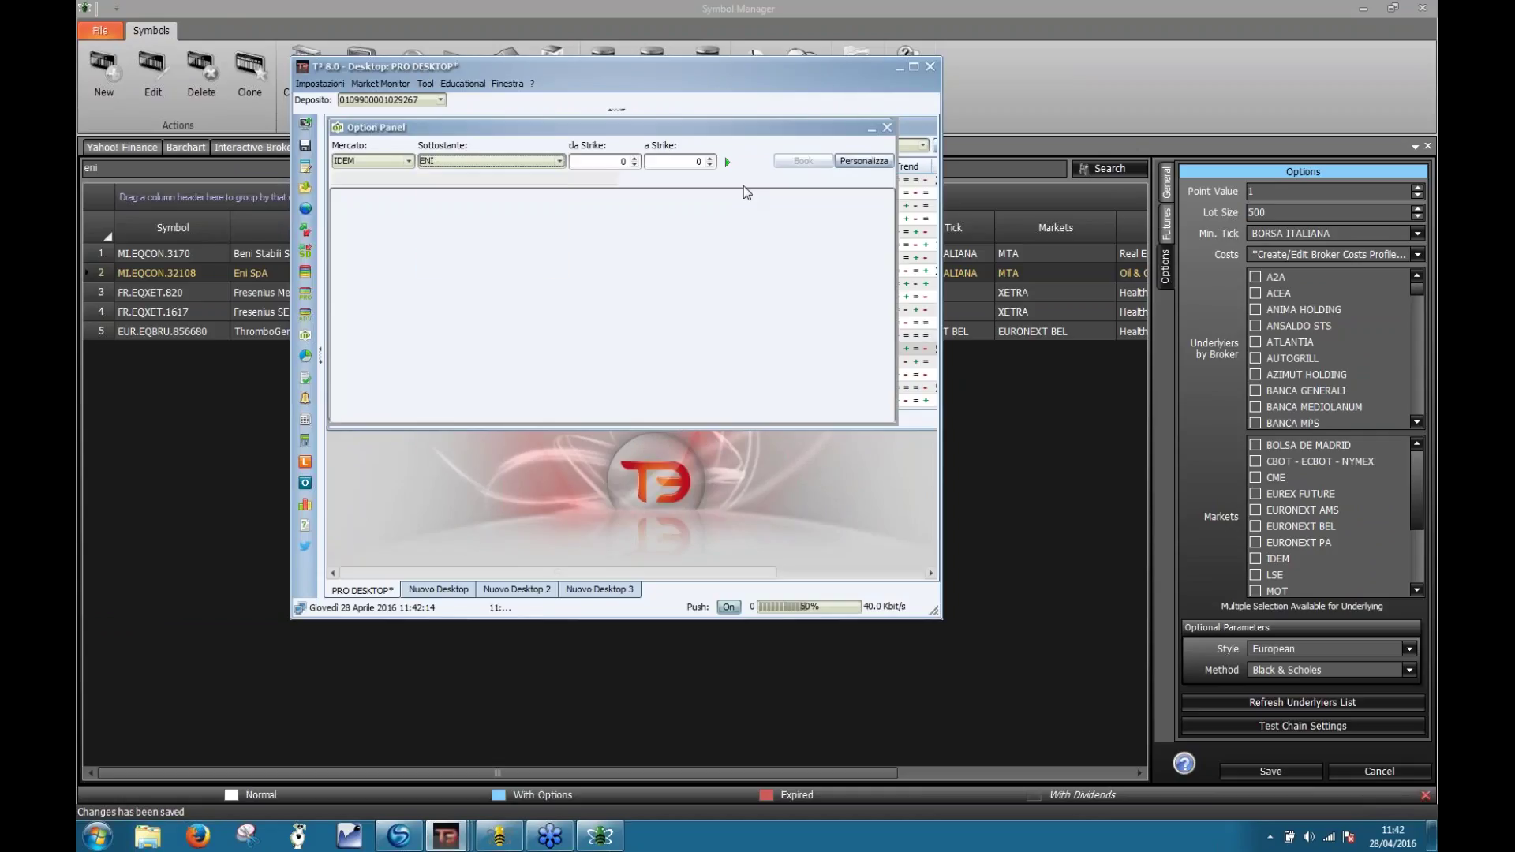
pyautogui.click(727, 162)
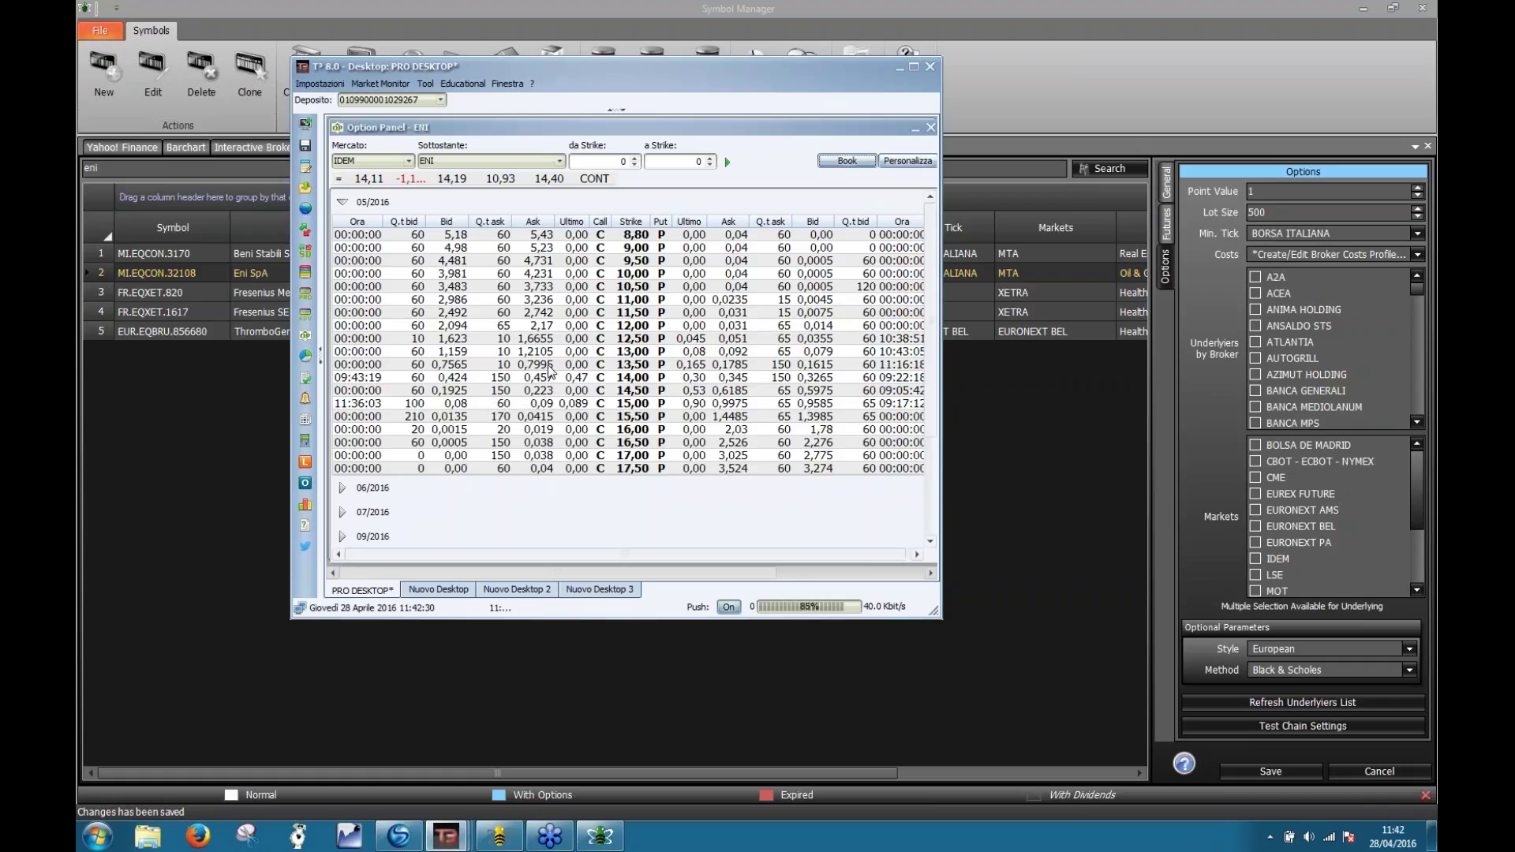
# - Open the order book of the May 2016 ENI 13.50 call and step its limit price up and down to check the tick
pyautogui.click(450, 365)
pyautogui.doubleClick(450, 368)
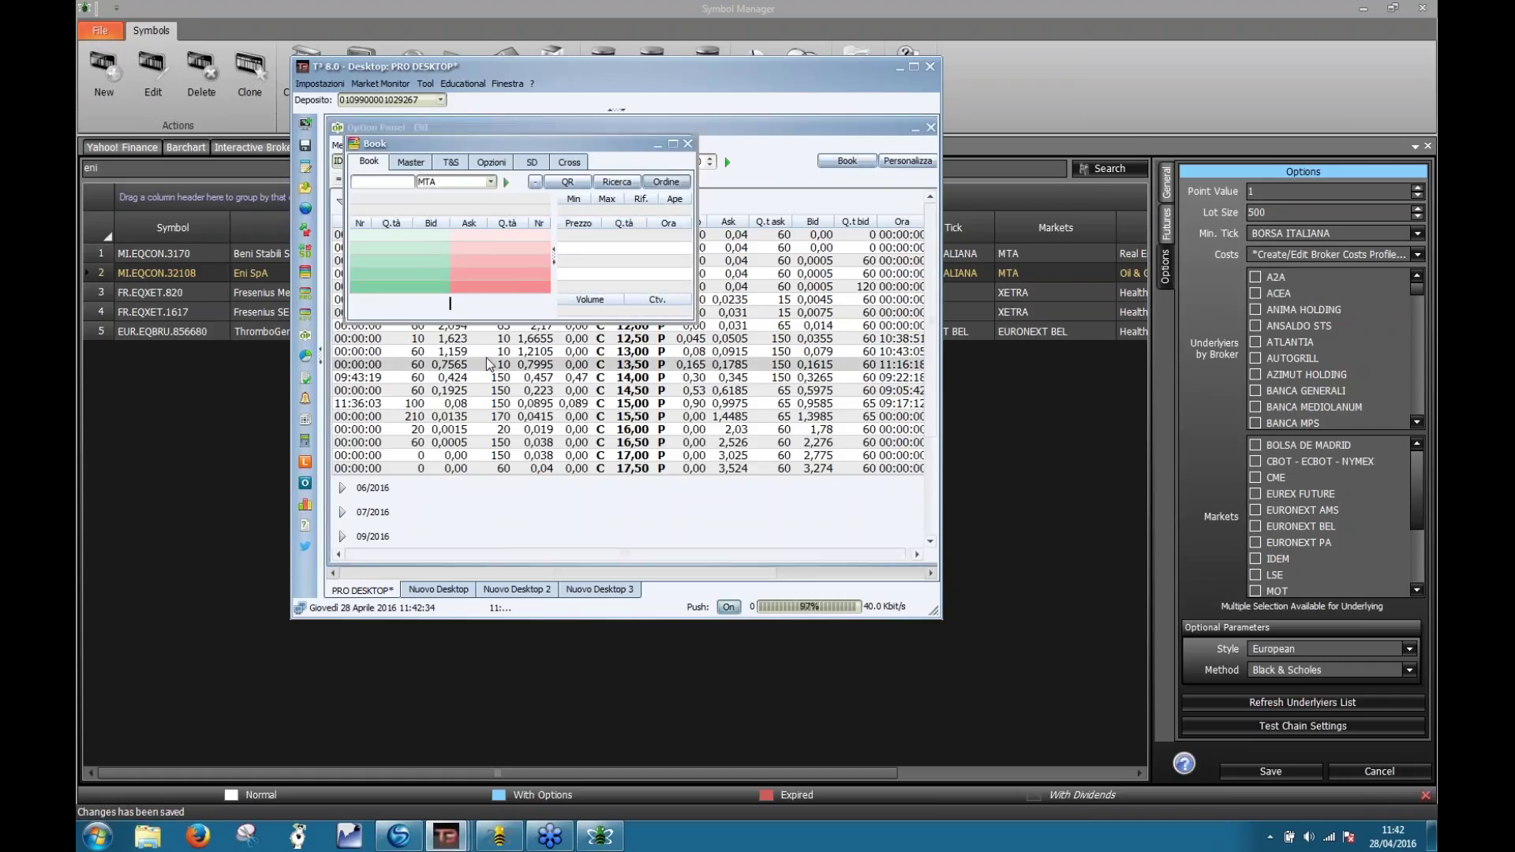
pyautogui.click(440, 236)
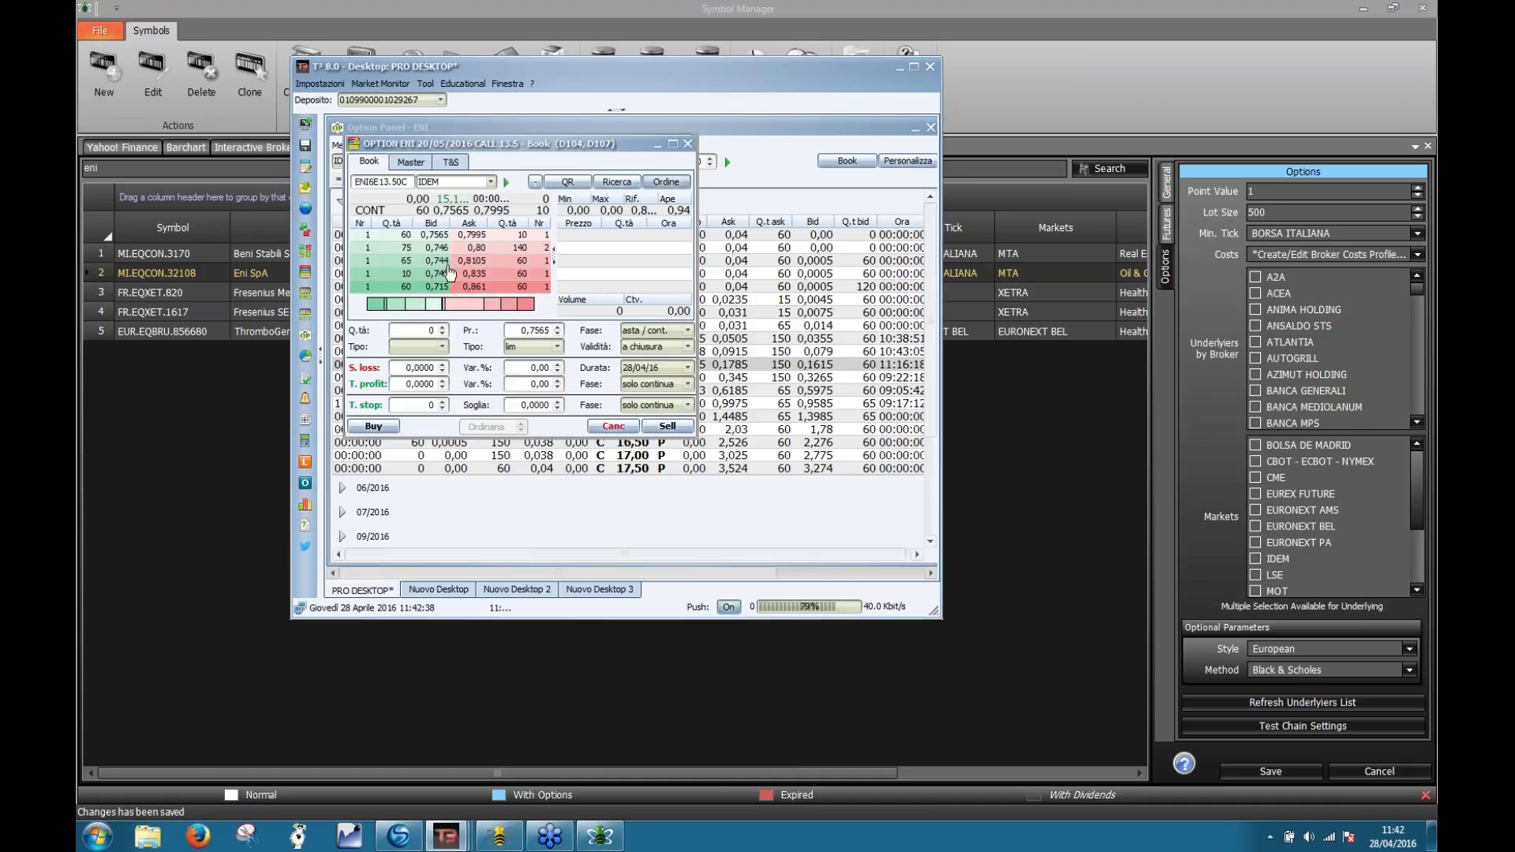
pyautogui.click(558, 327)
pyautogui.click(557, 334)
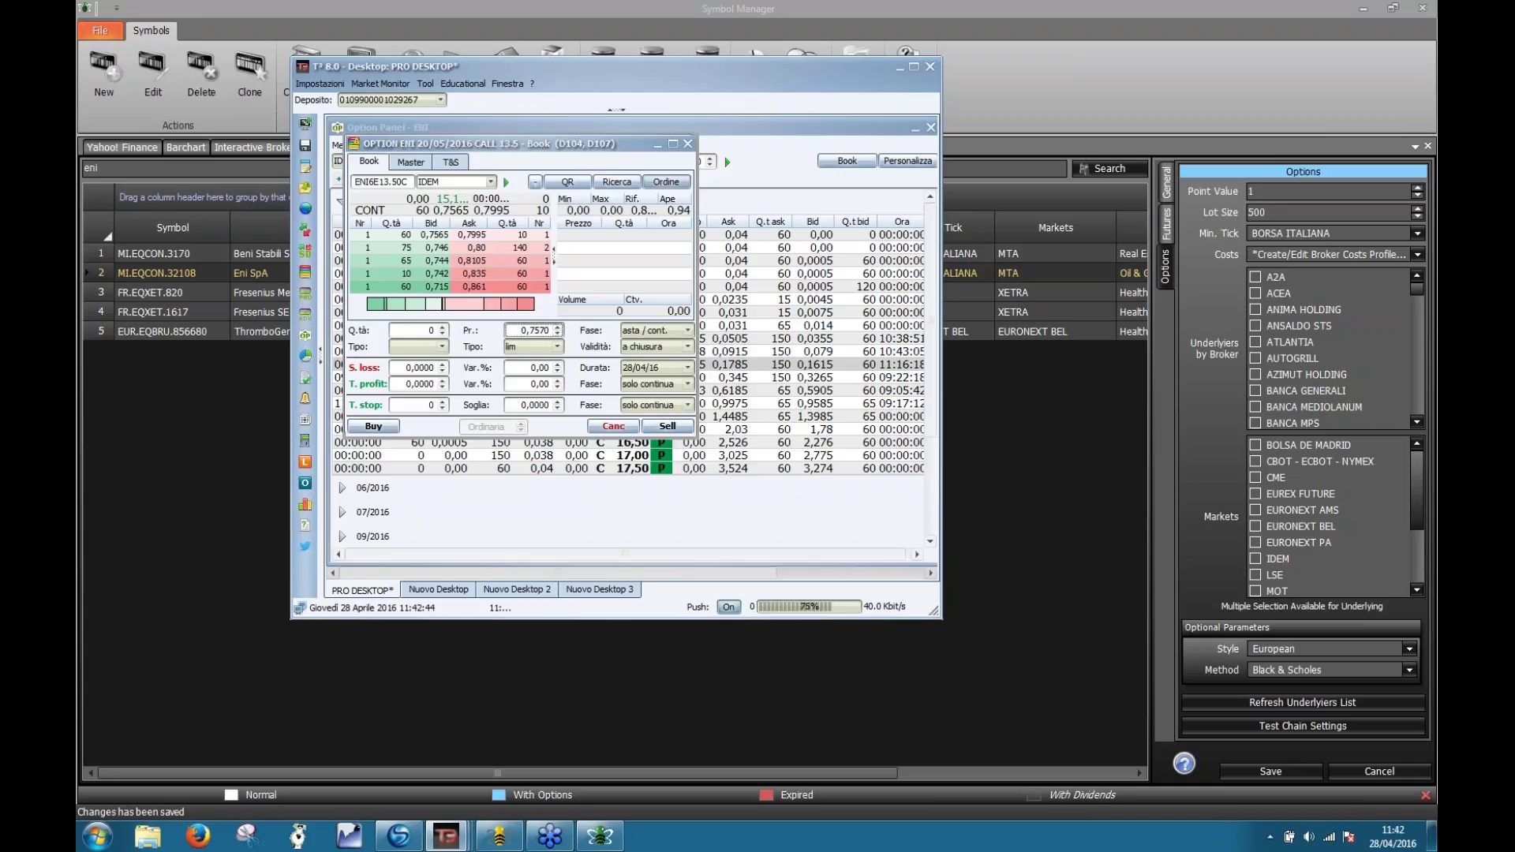
pyautogui.click(558, 327)
pyautogui.click(558, 334)
# - Back in Symbol Manager, set the Eni options' minimum tick to 0.0005
pyautogui.click(1296, 235)
pyautogui.scroll(3, 1307, 285)
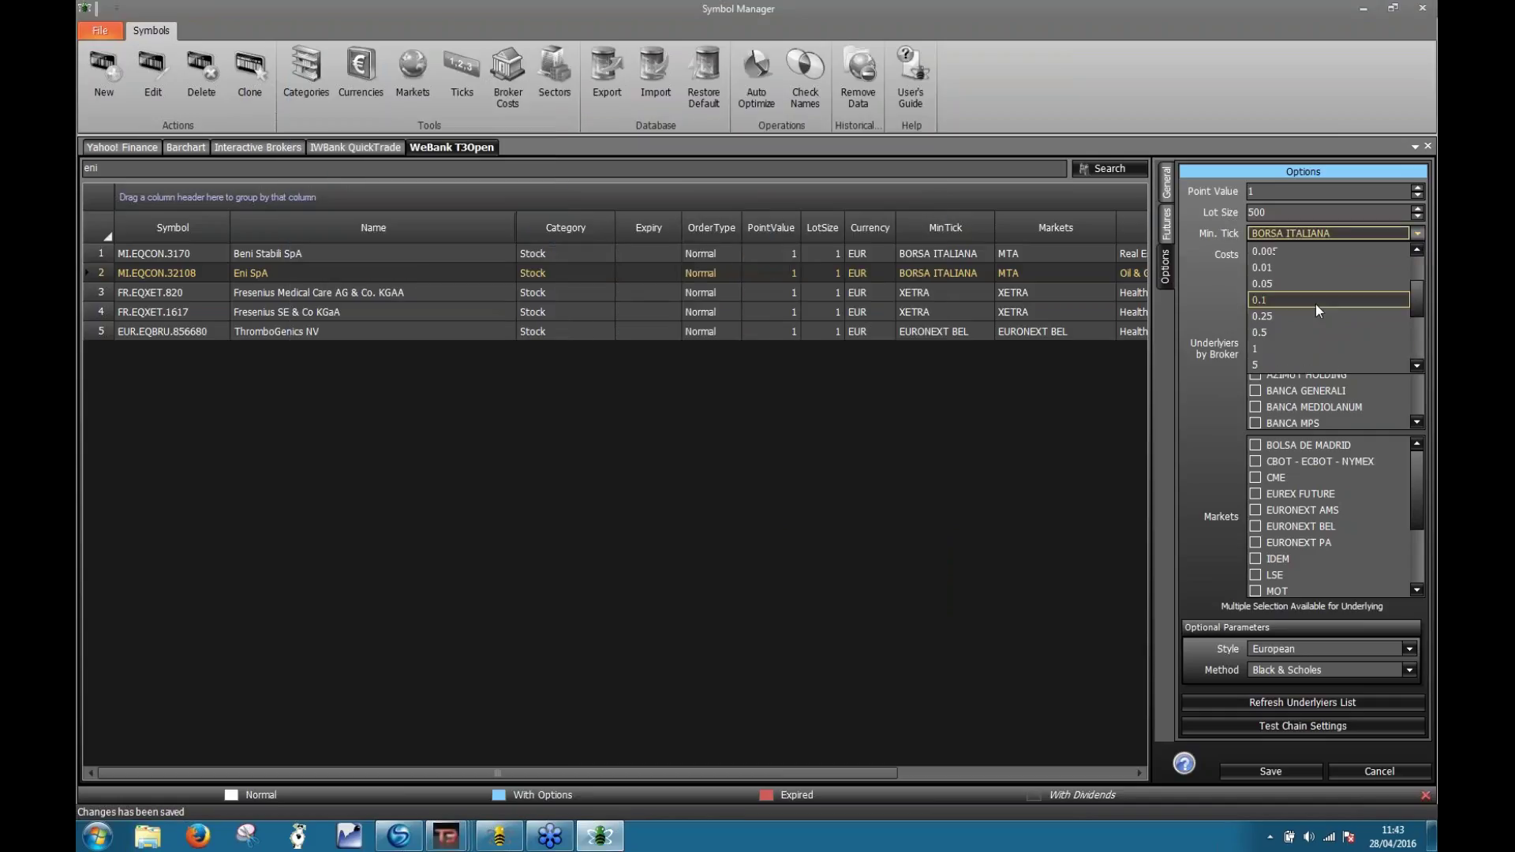
pyautogui.scroll(1, 1314, 311)
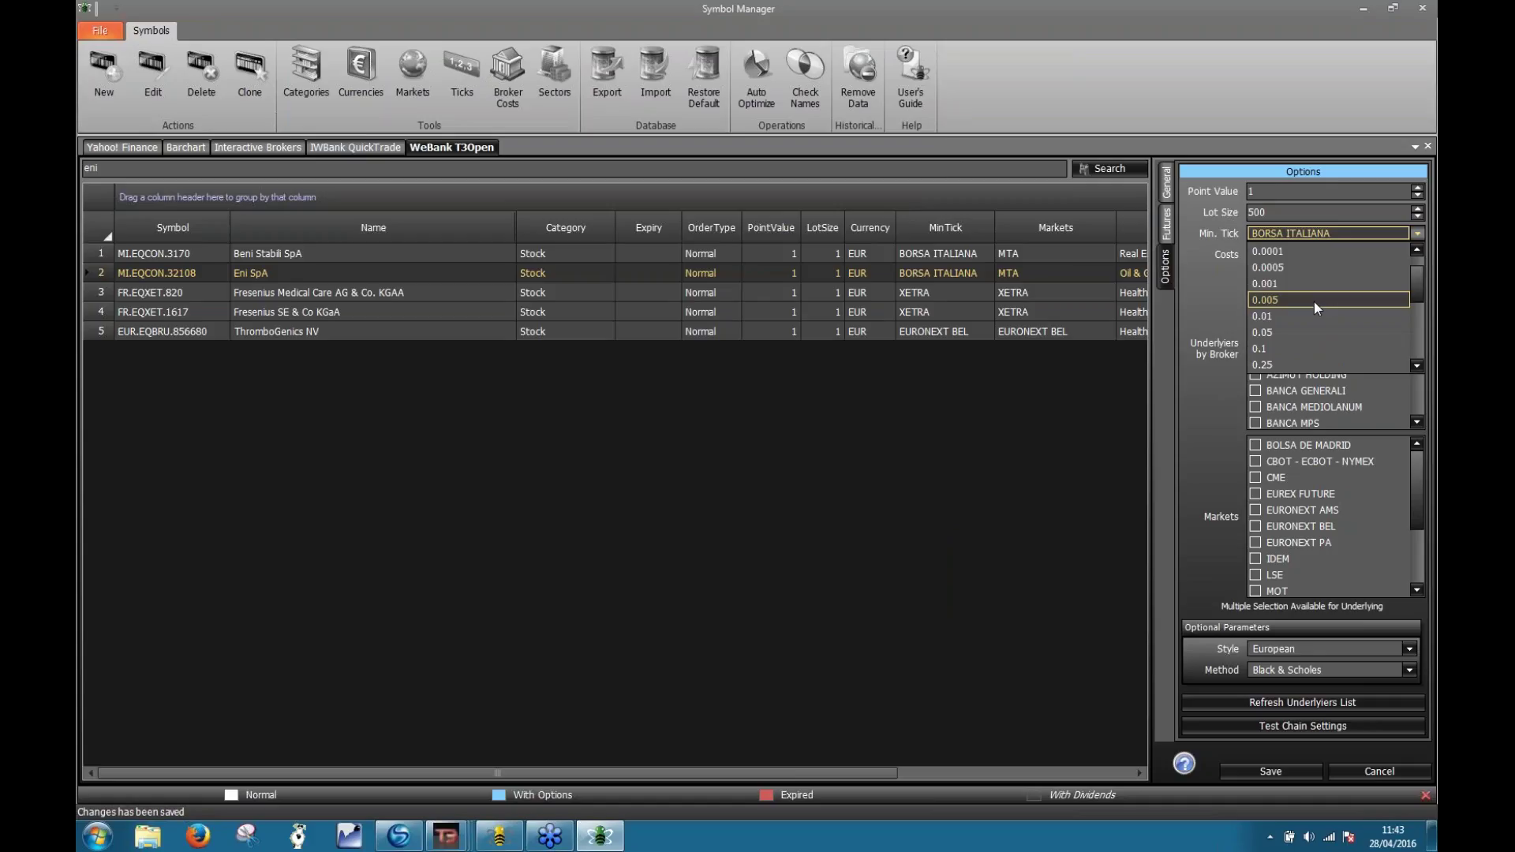
pyautogui.click(1281, 271)
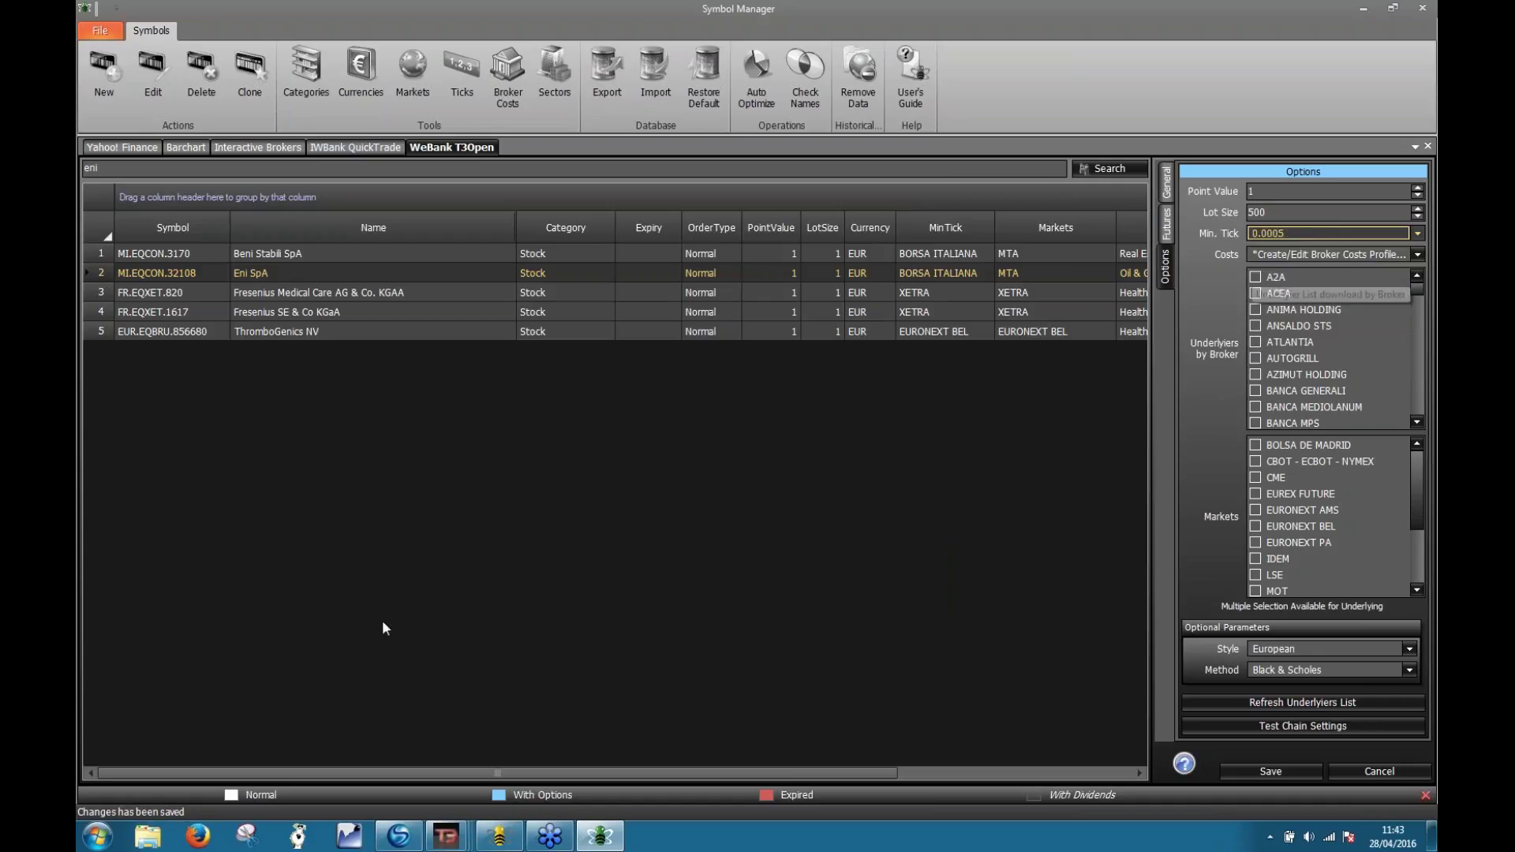
# - Bring the T3 desktop forward to review the ENI 13.50 call's book again, and minimize it to return to Symbol Manager
pyautogui.moveTo(444, 830)
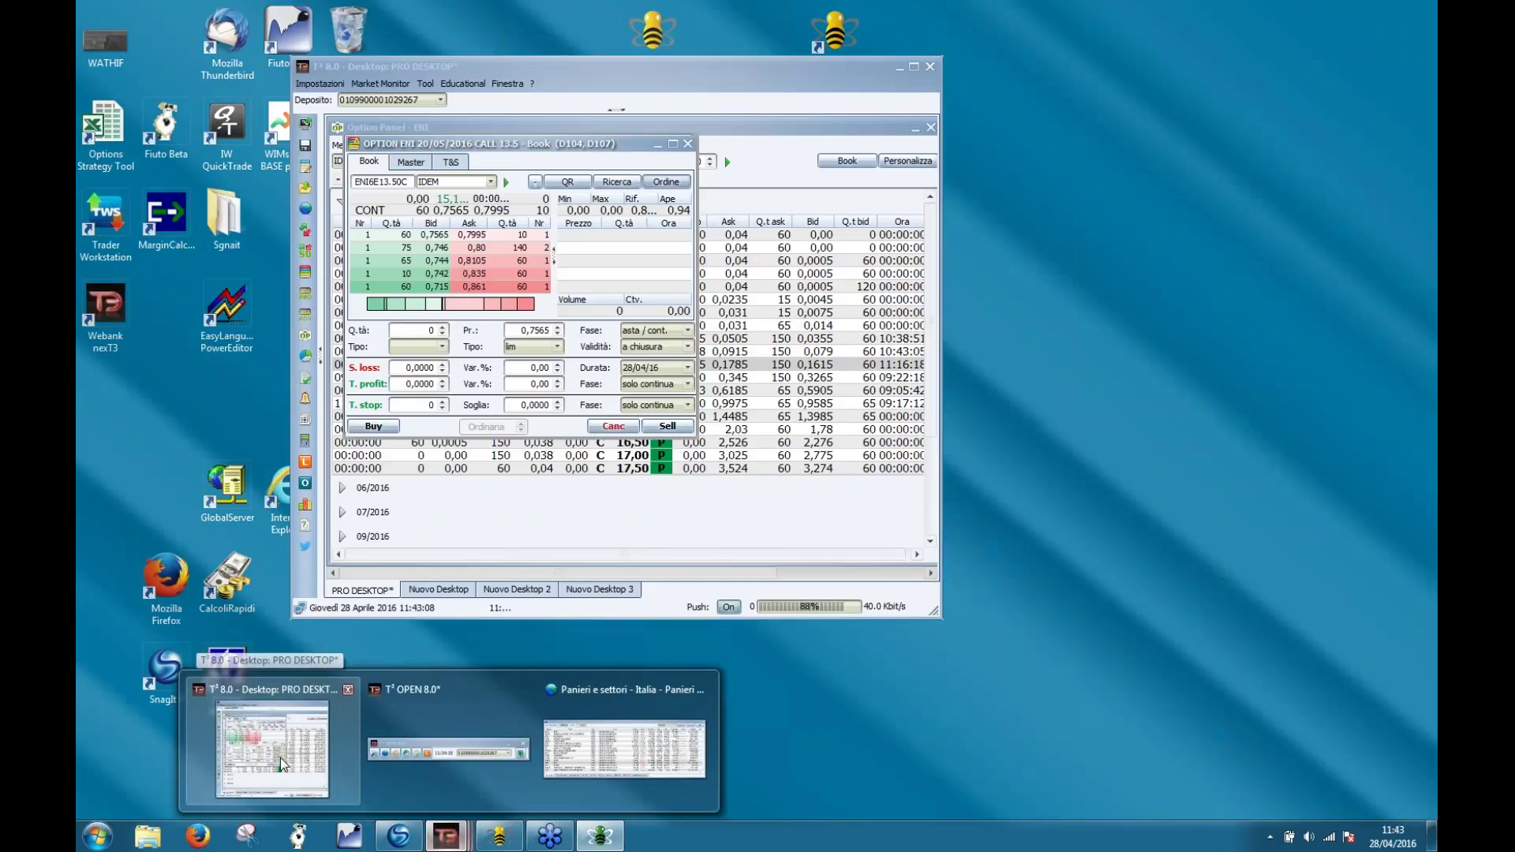
pyautogui.click(281, 762)
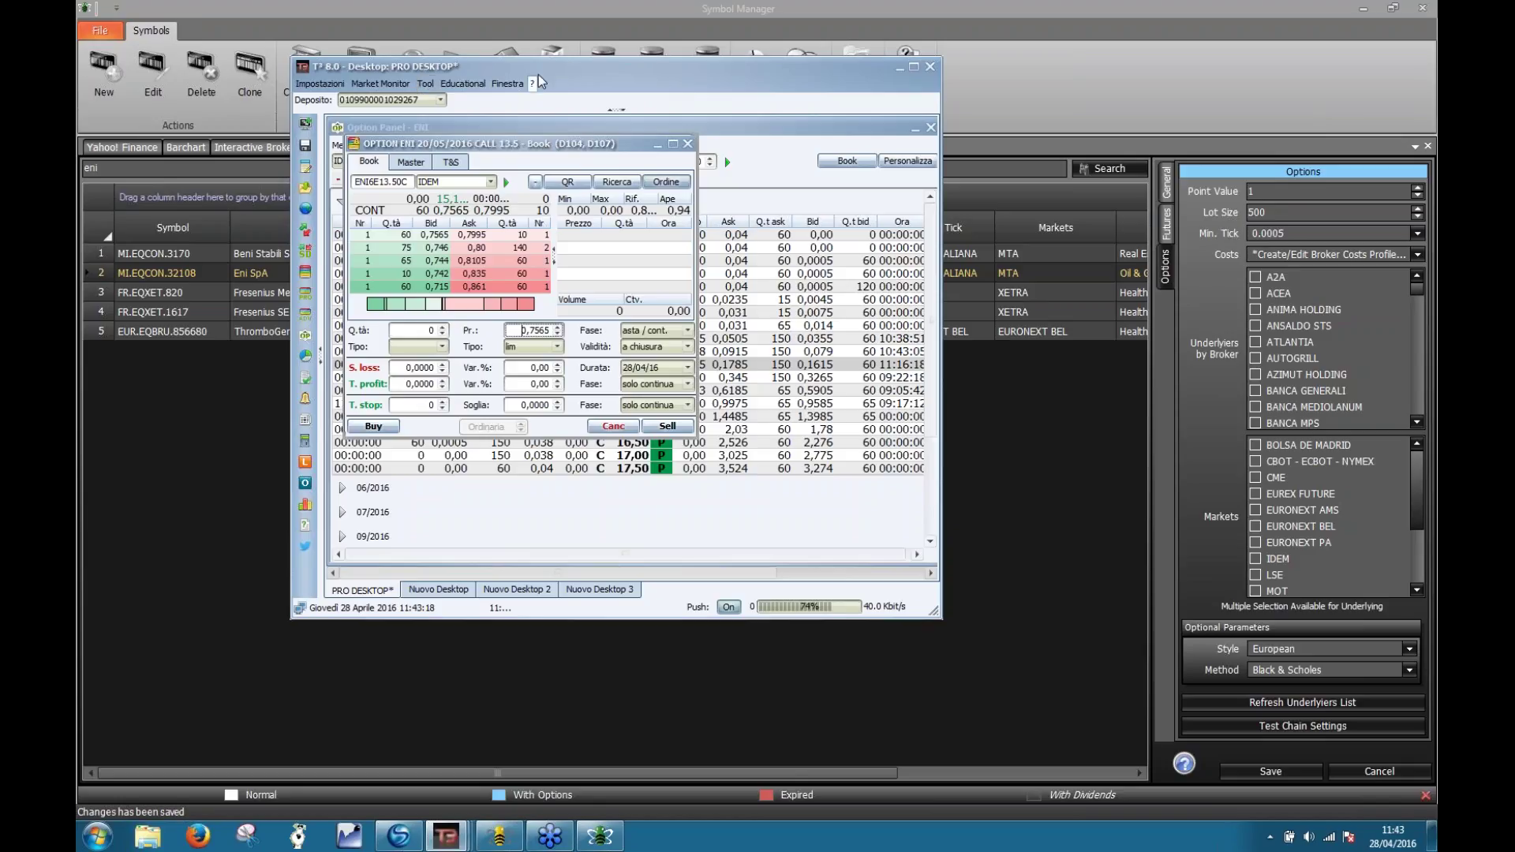
pyautogui.press('super+Down')
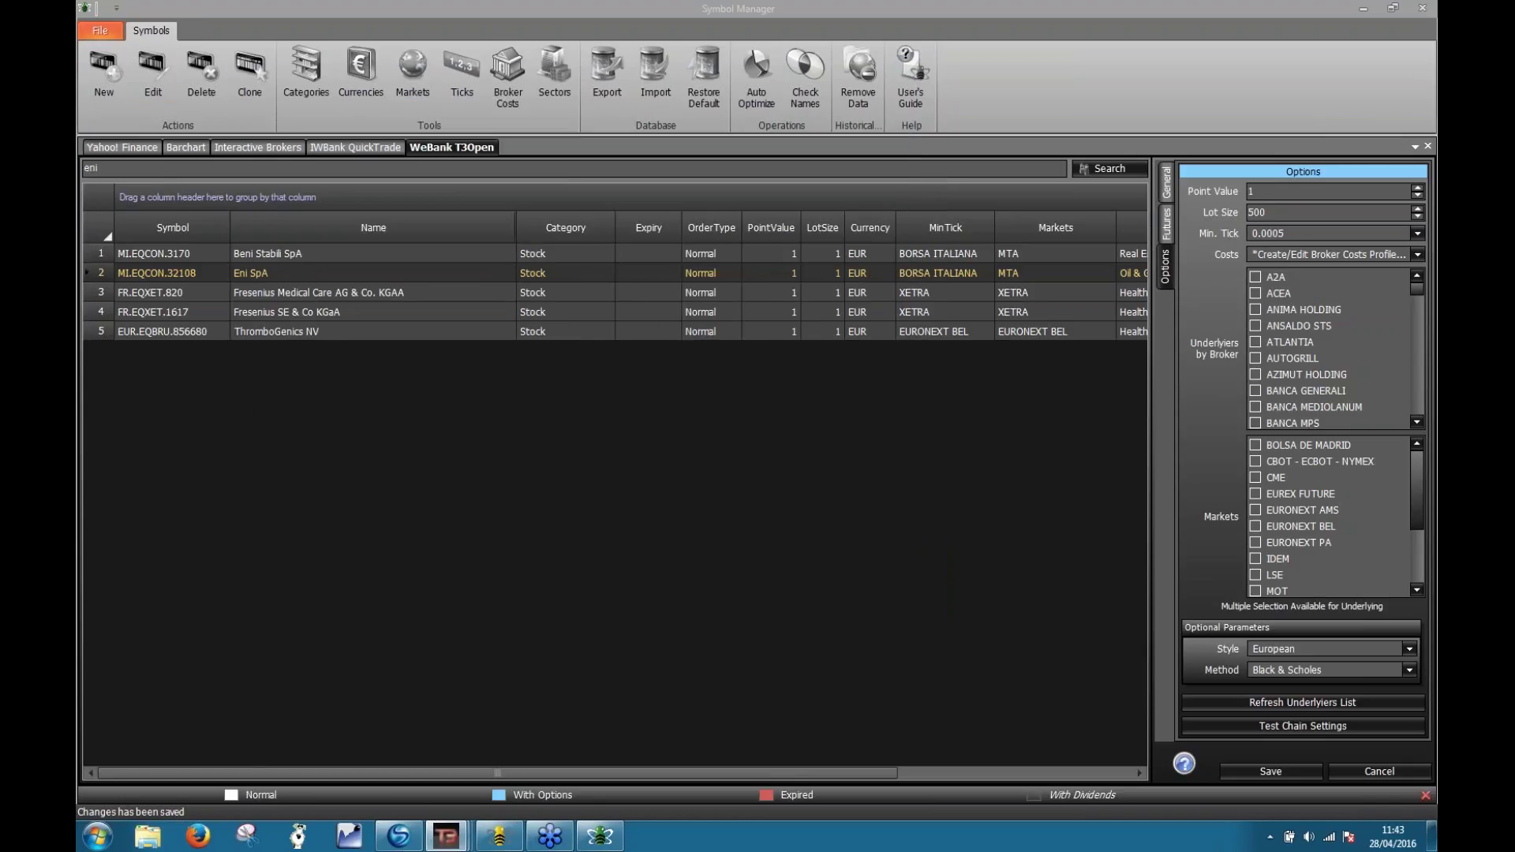
# - Set the options' broker costs to 0 and choose ENI as the broker's underlying on the IDEM market
pyautogui.click(1300, 253)
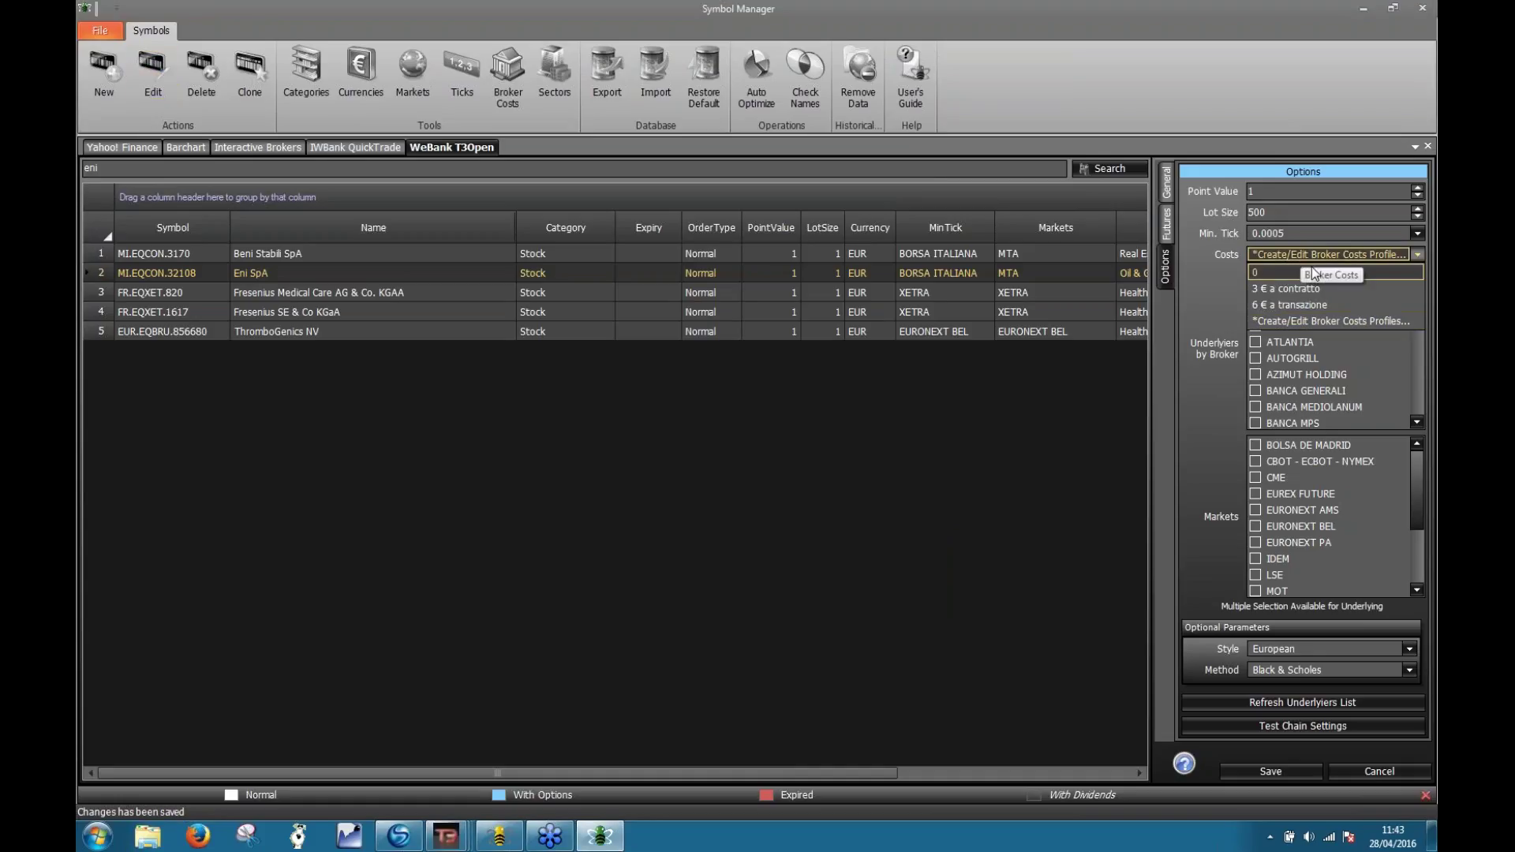
pyautogui.click(1313, 269)
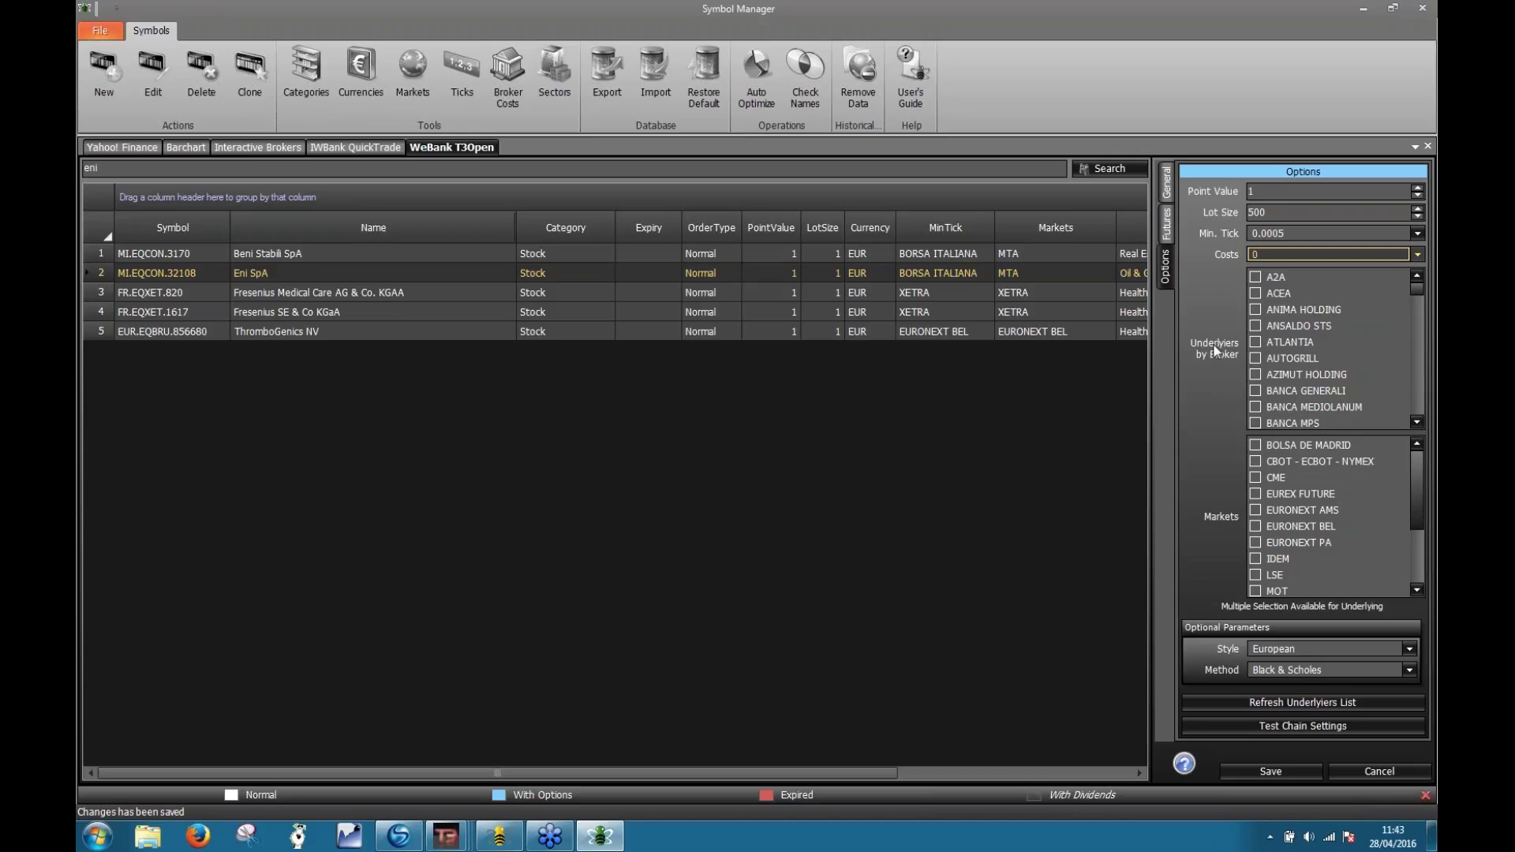
pyautogui.scroll(-2, 1419, 398)
pyautogui.scroll(-6, 1419, 397)
pyautogui.click(1291, 377)
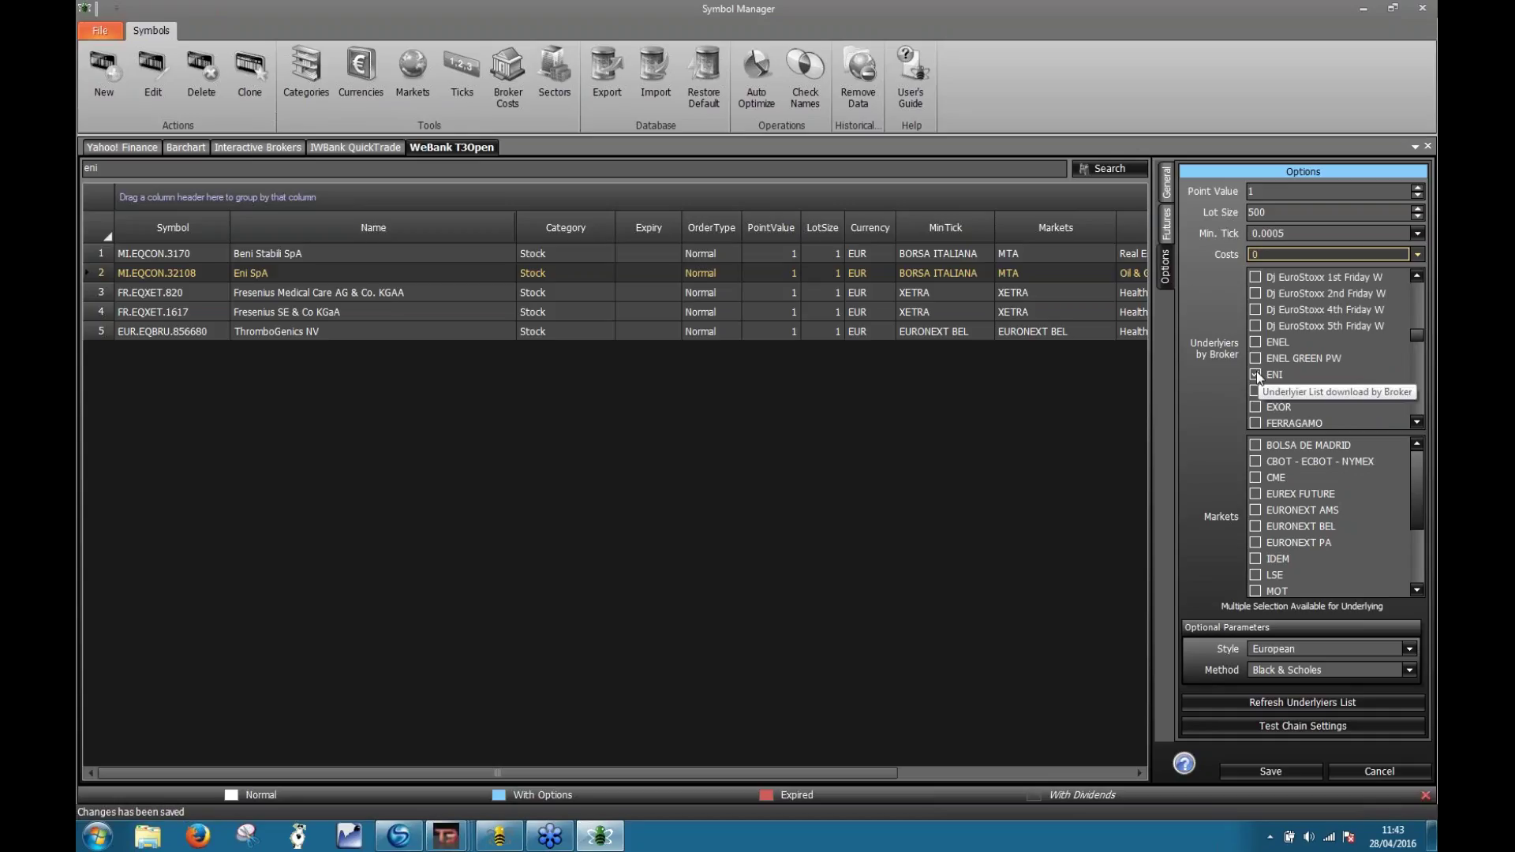
pyautogui.click(1256, 559)
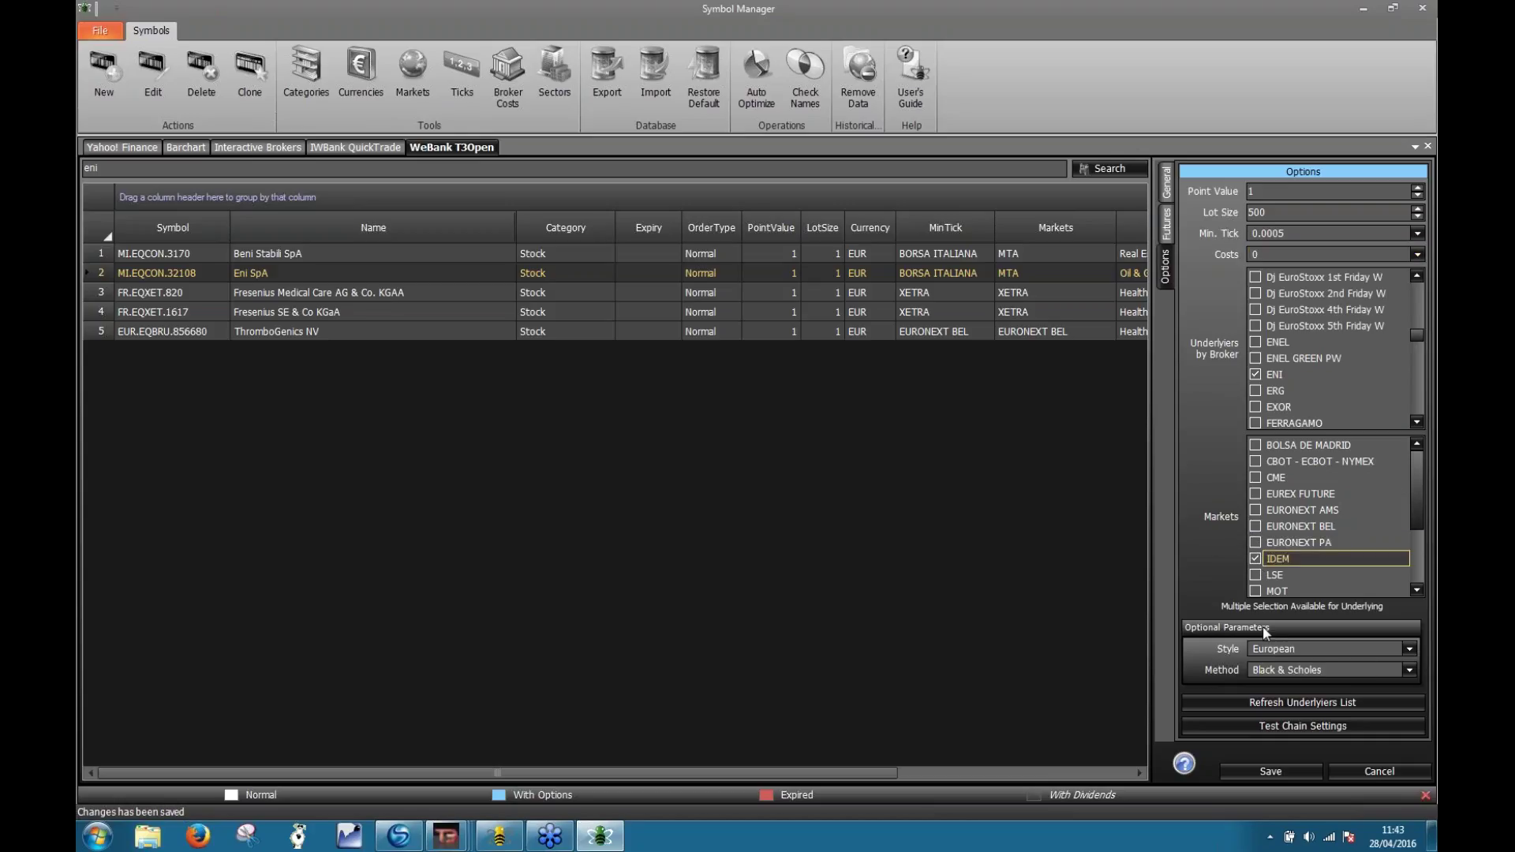
# - Set the option style to American and preview the options chain, collapsing the 2016-05-20 expiry before closing the preview
pyautogui.doubleClick(1262, 649)
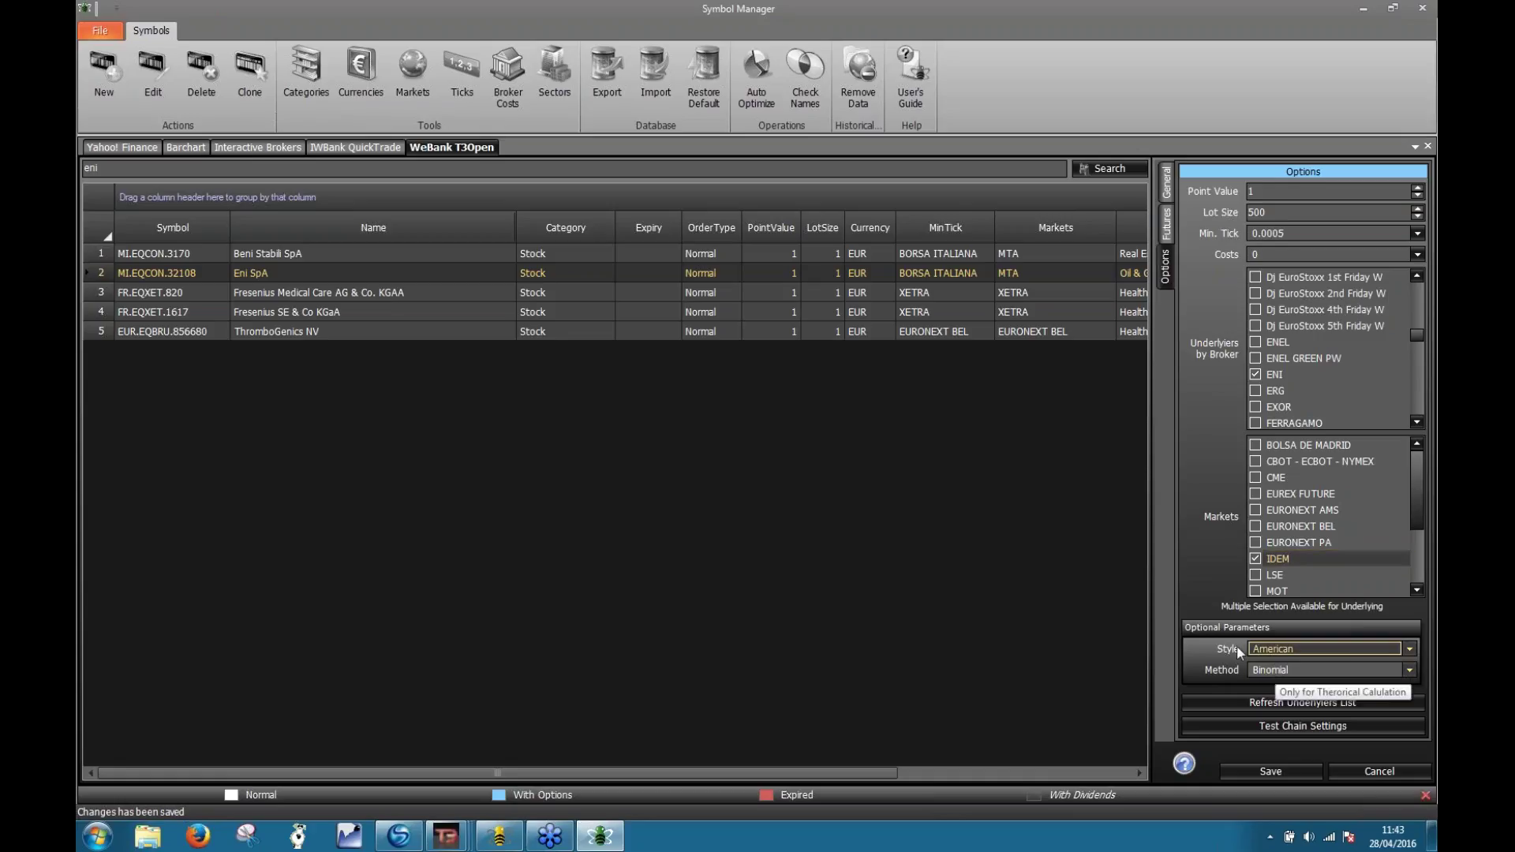
pyautogui.click(1280, 727)
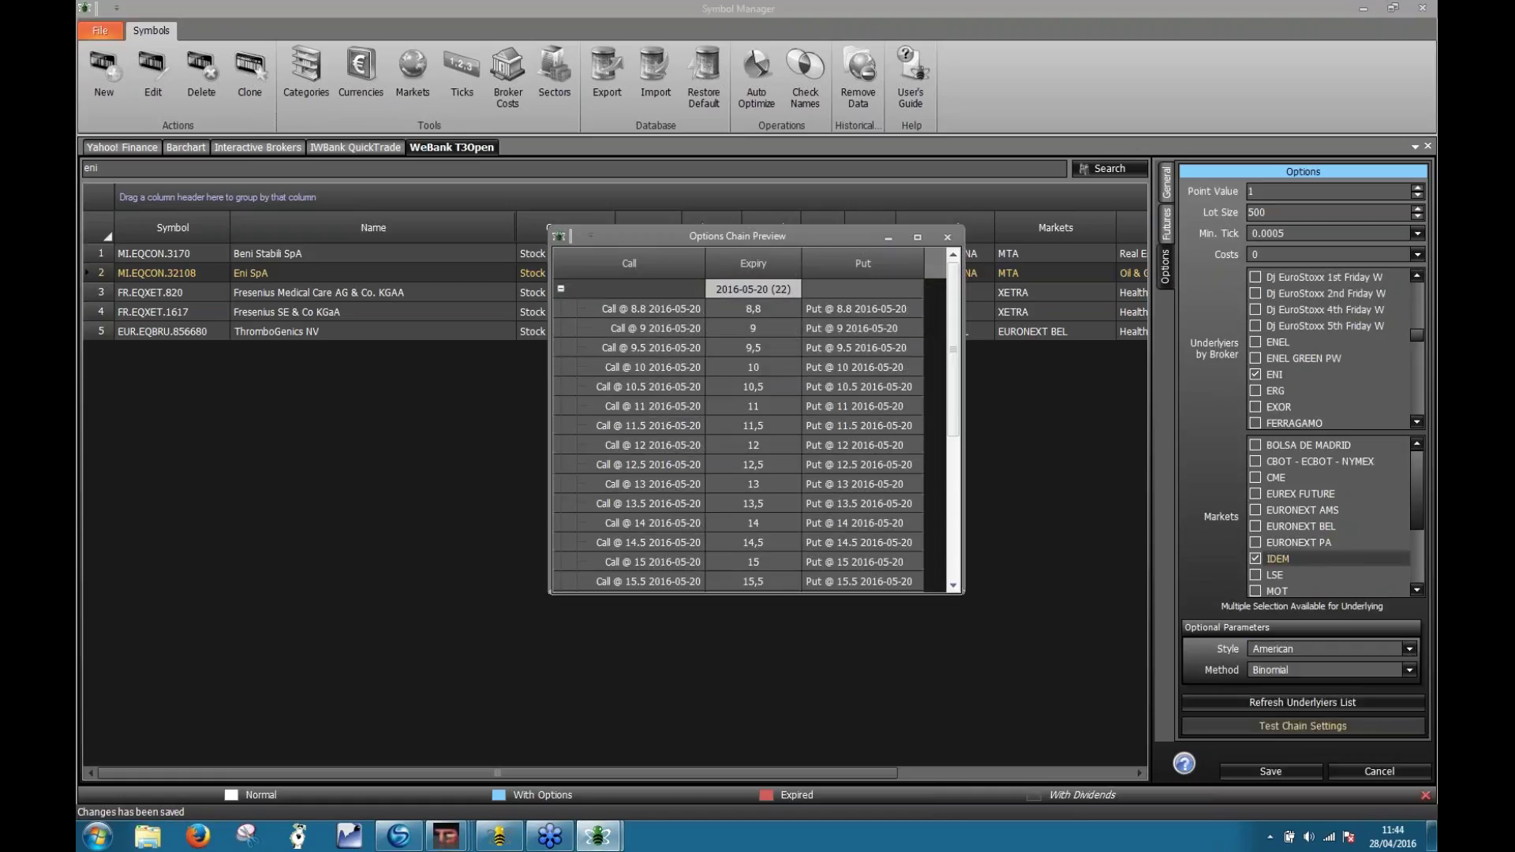
pyautogui.click(559, 289)
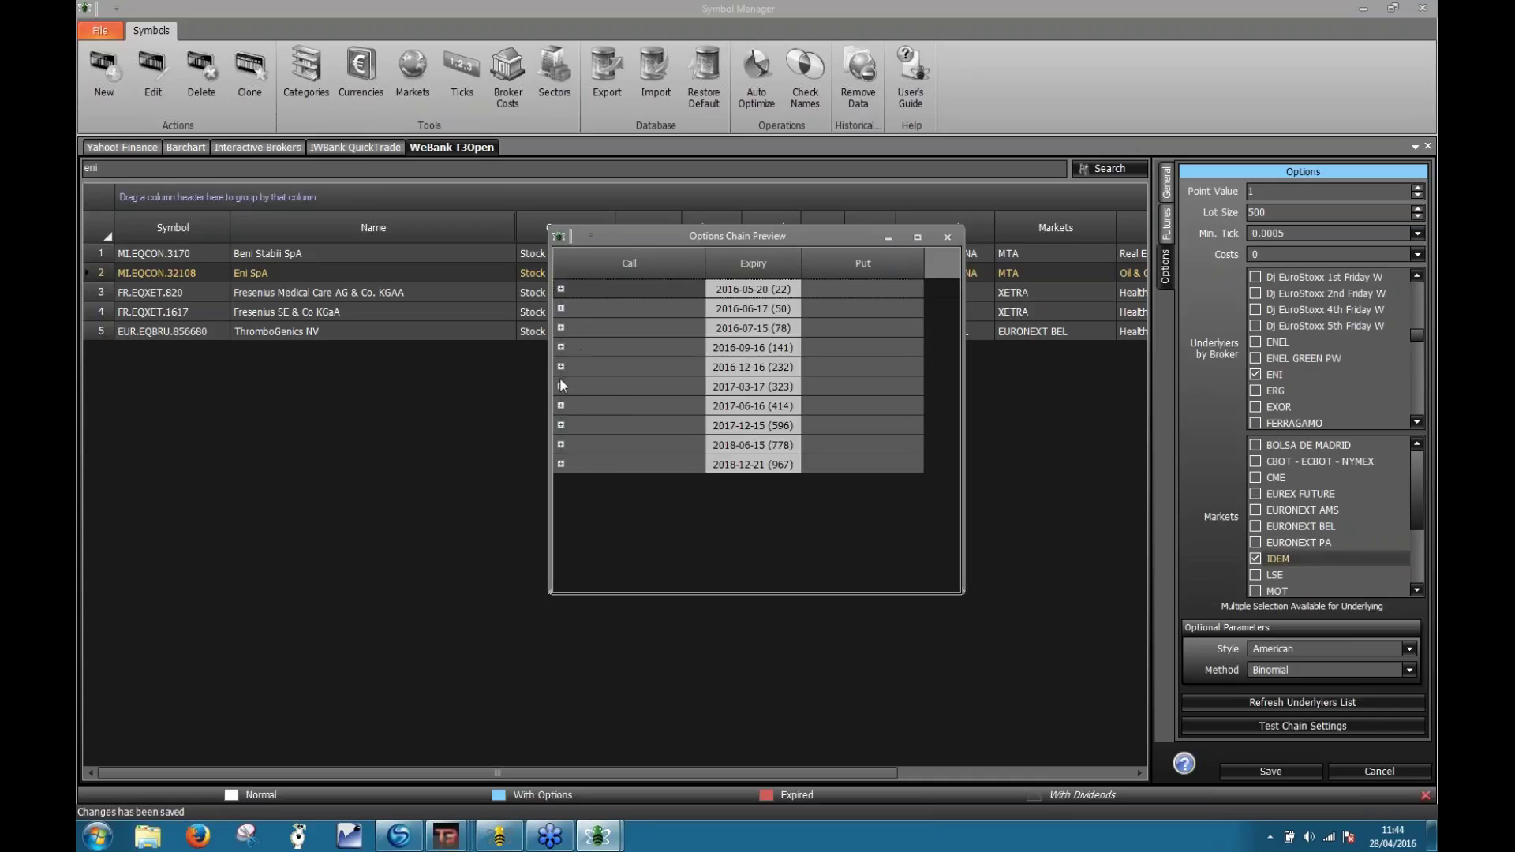
pyautogui.click(959, 239)
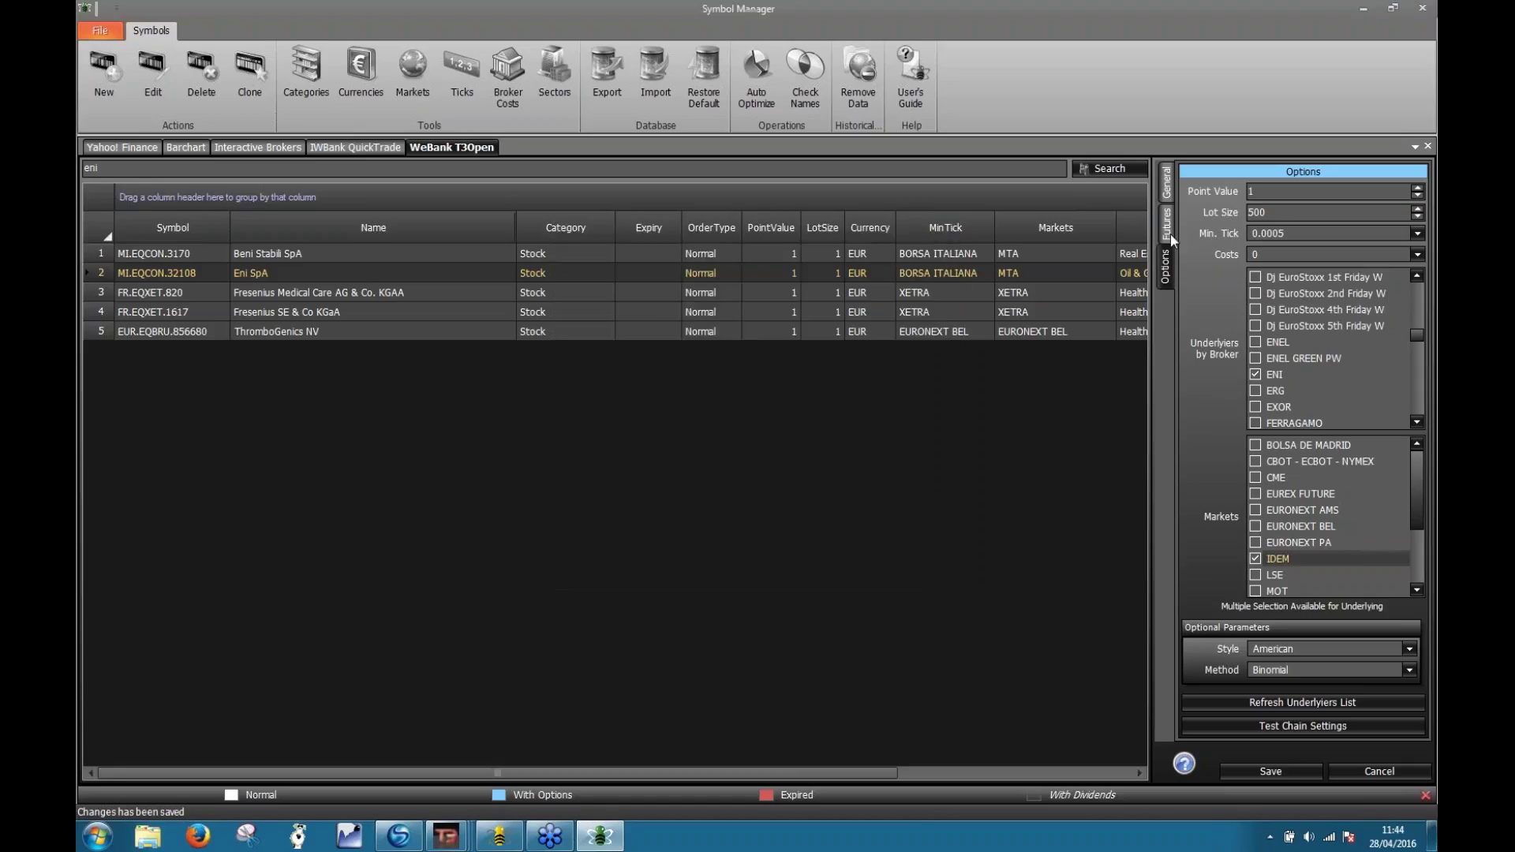
# - Save the Eni SpA options settings and filter the symbol list by "eni"
pyautogui.click(1263, 769)
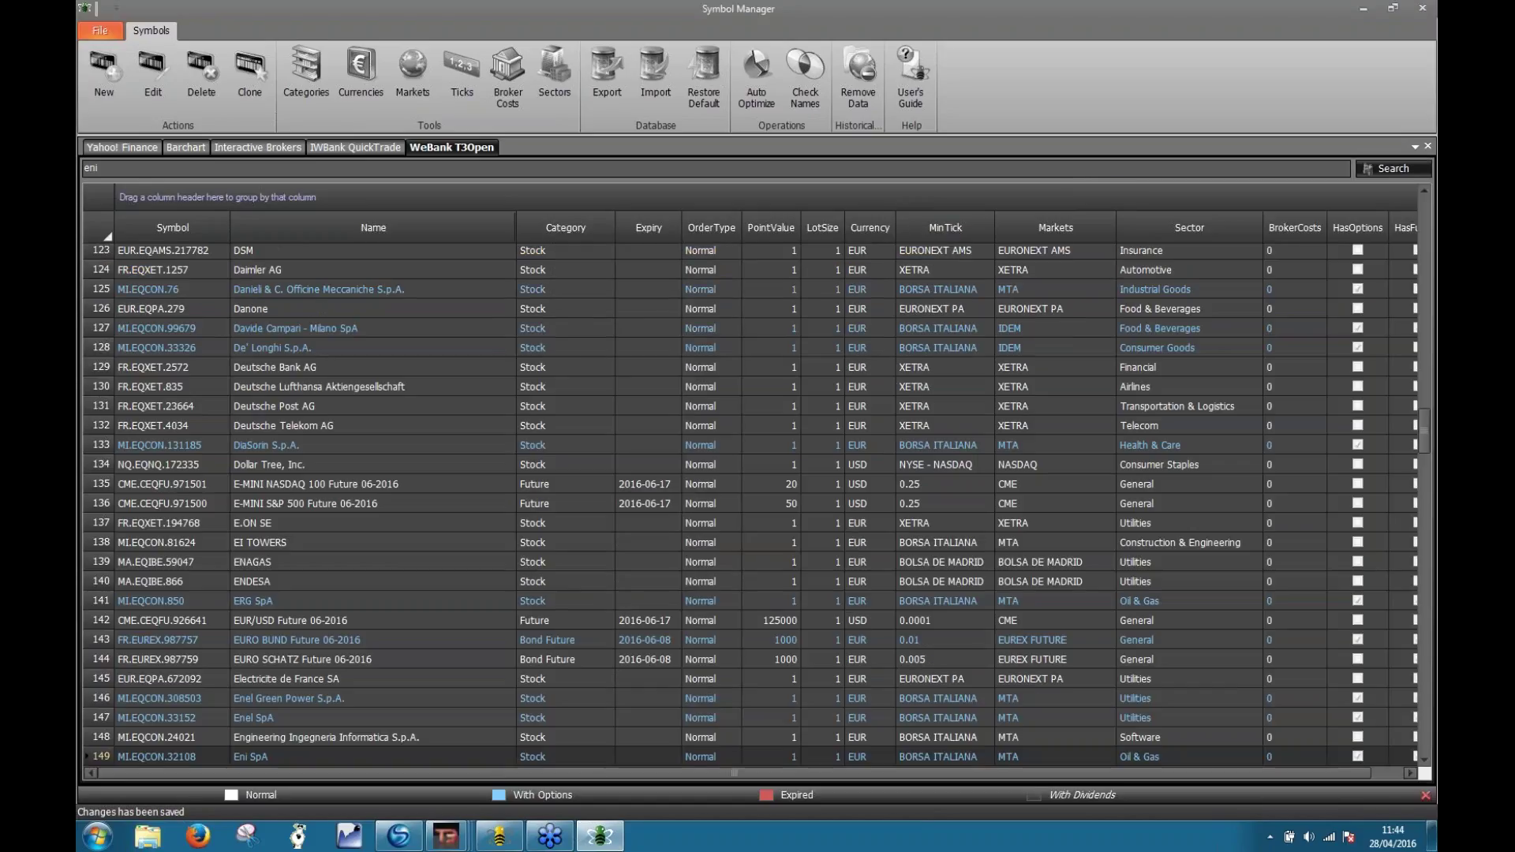
pyautogui.click(146, 166)
pyautogui.press('Return')
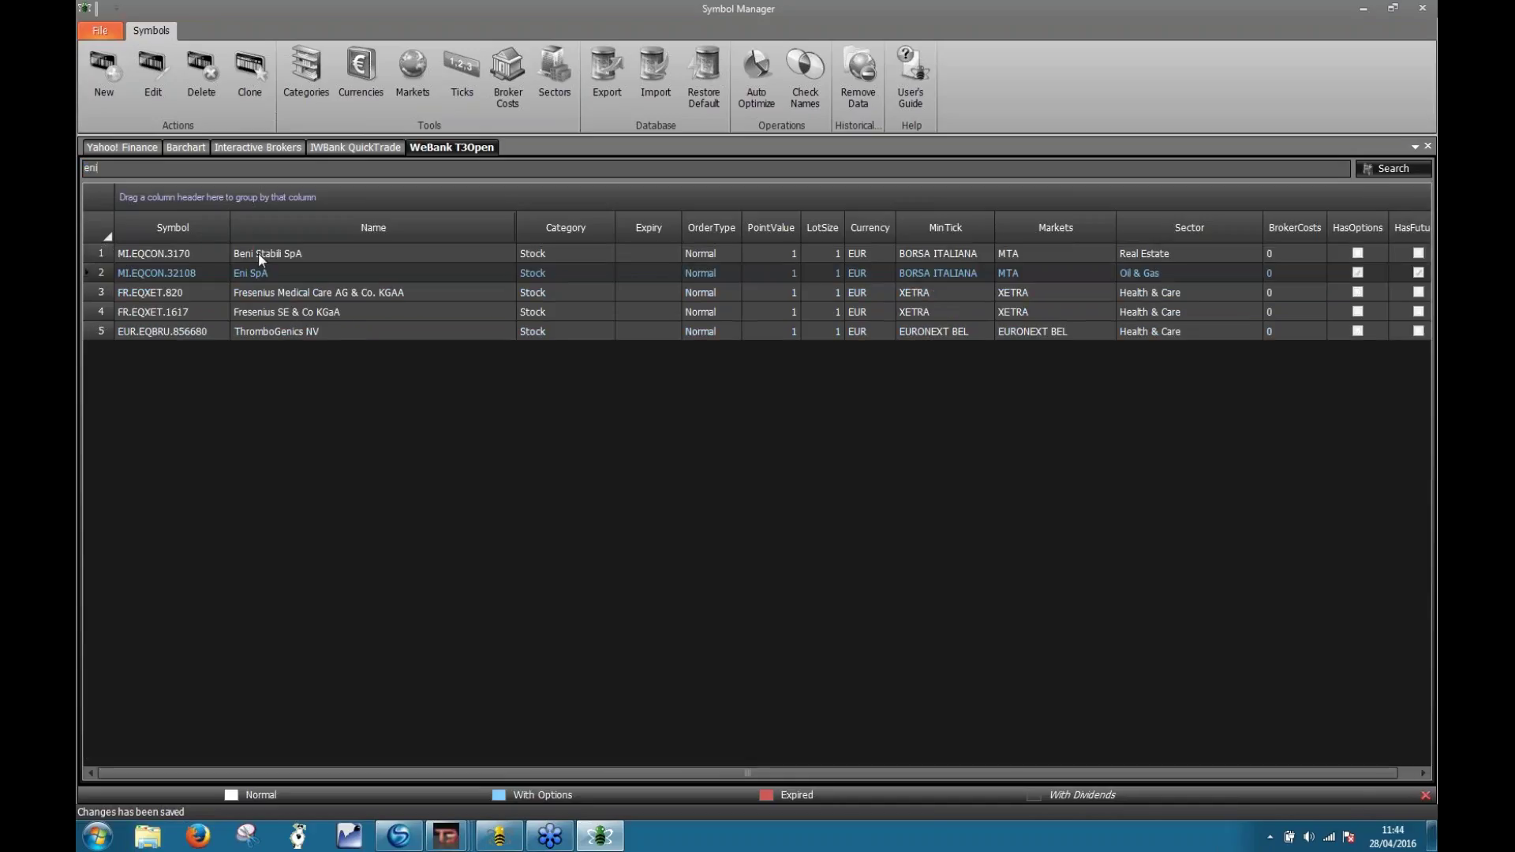